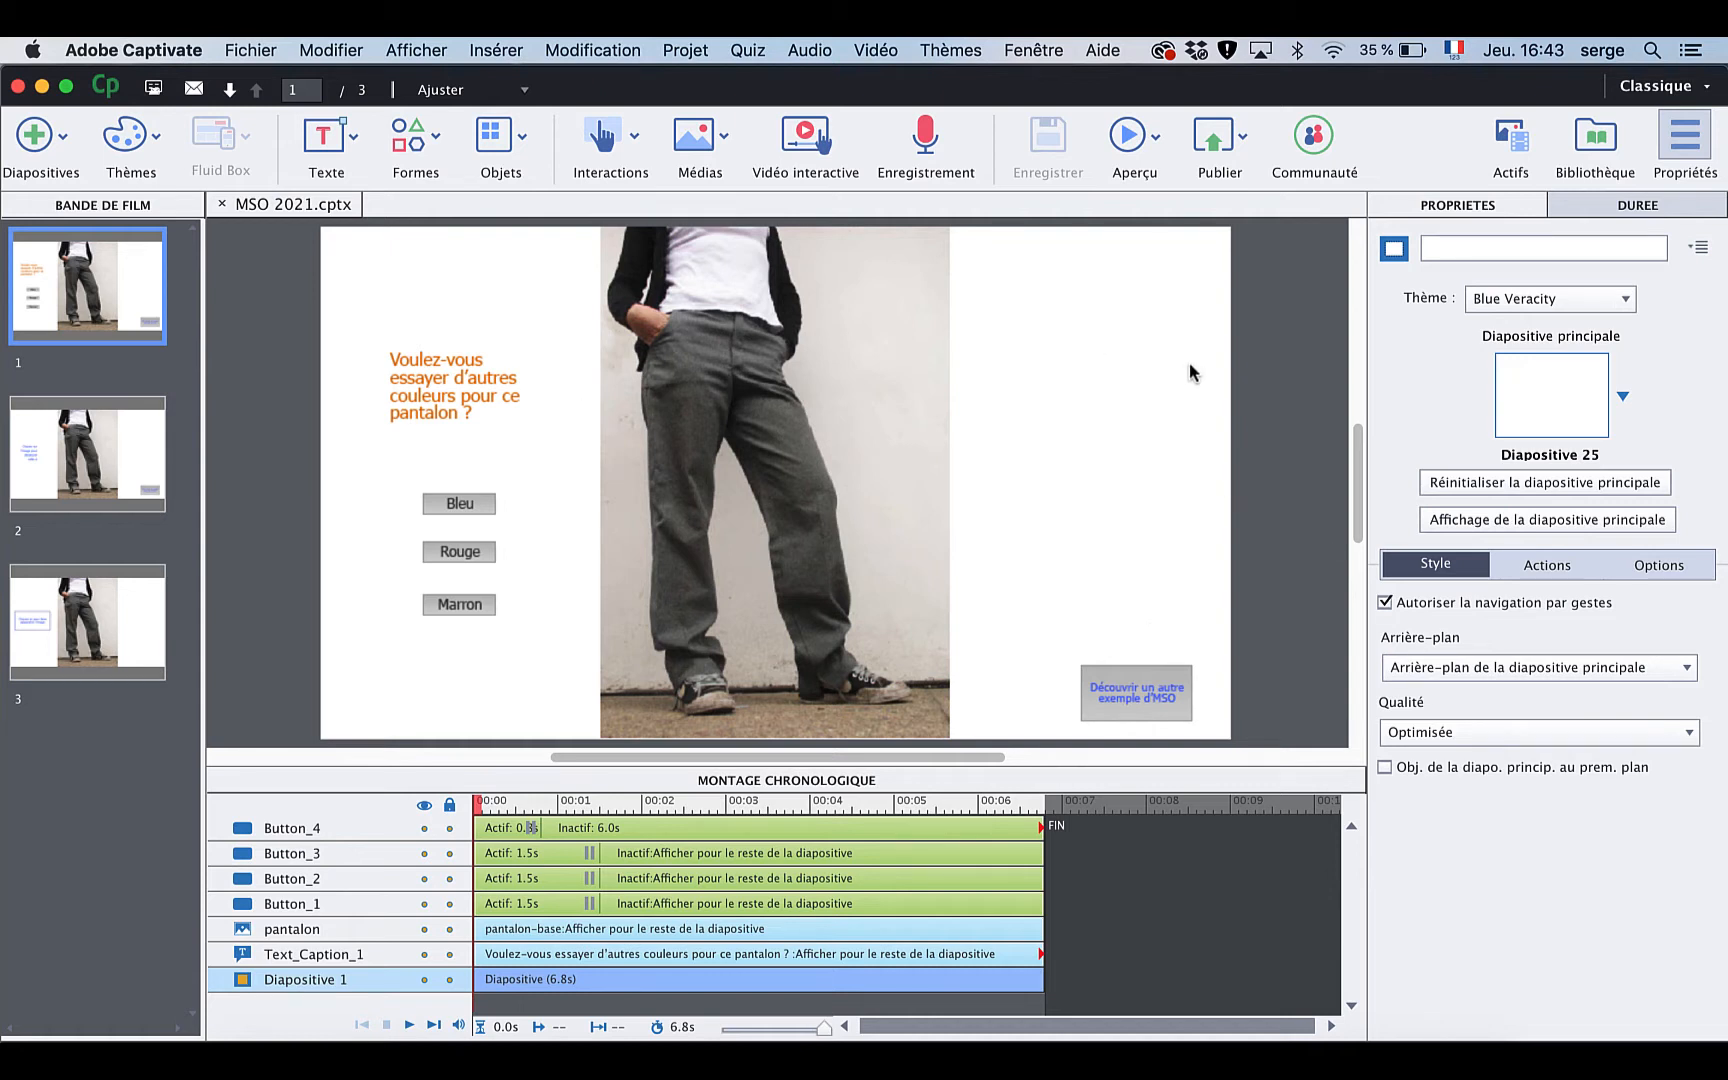
Open the state view of the trouser image on slide 1 and add a new state named bleu
left_click(914, 366)
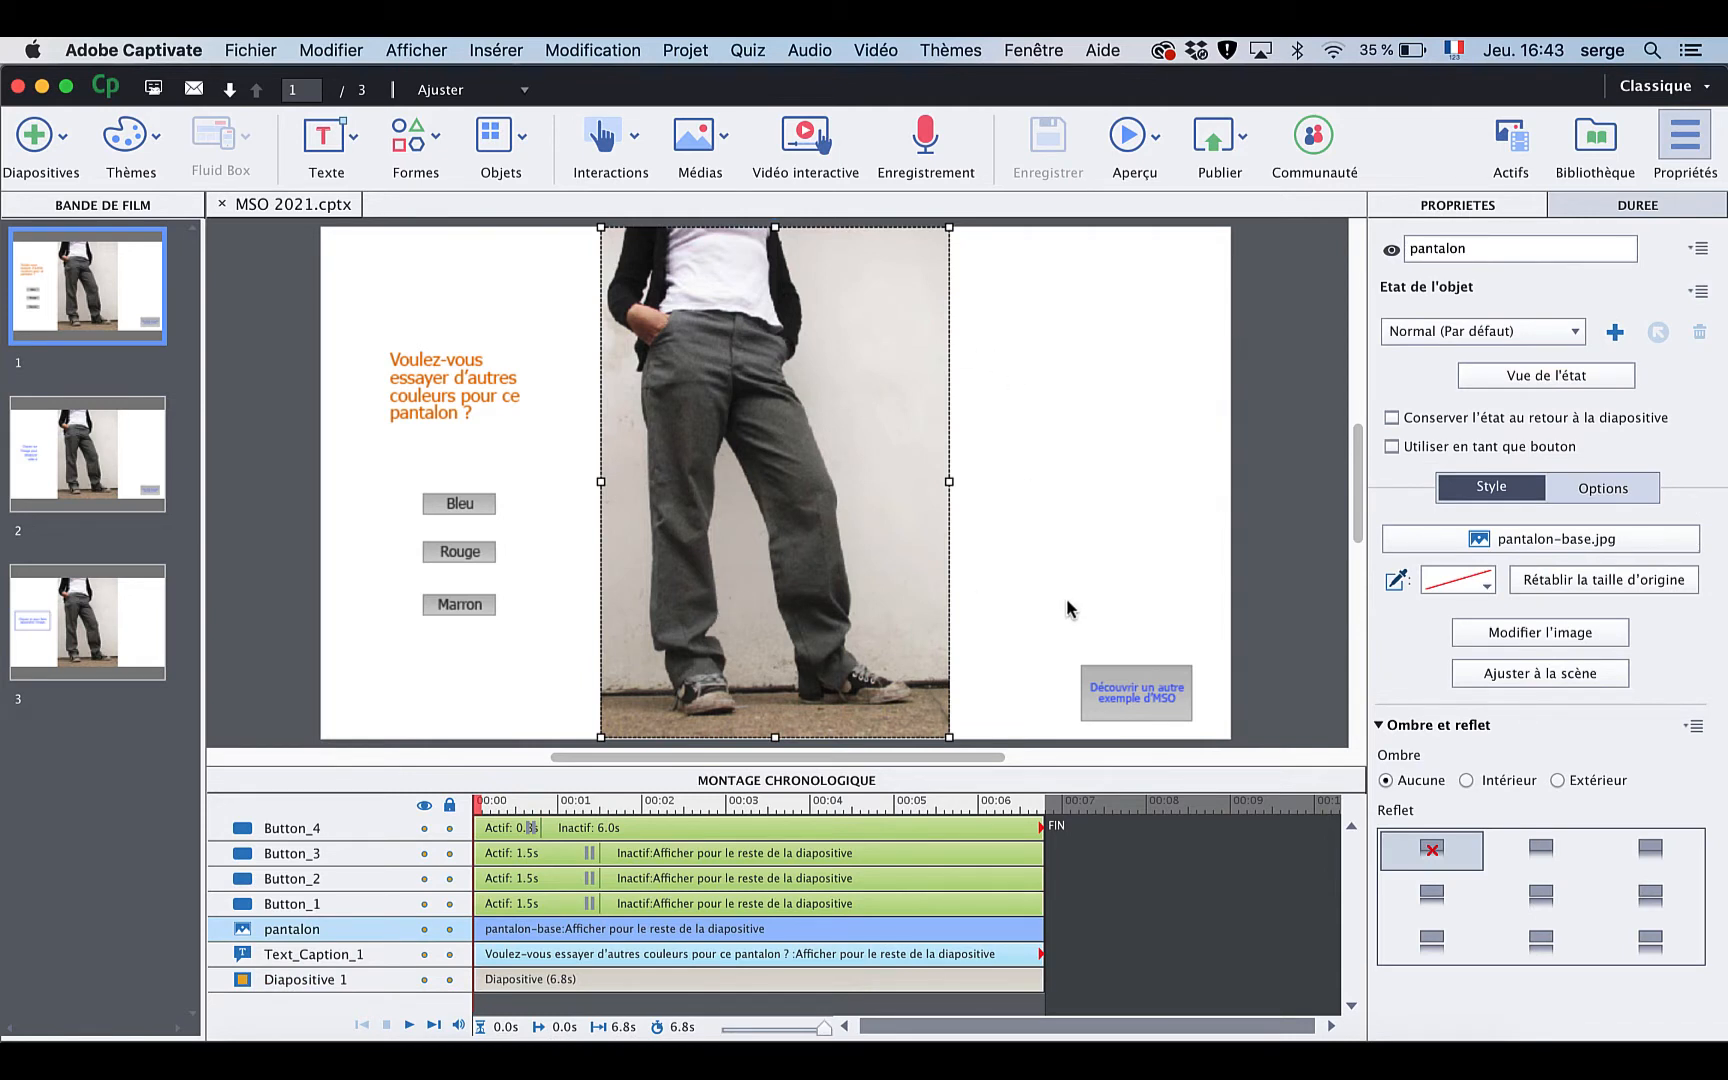
left_click(1538, 386)
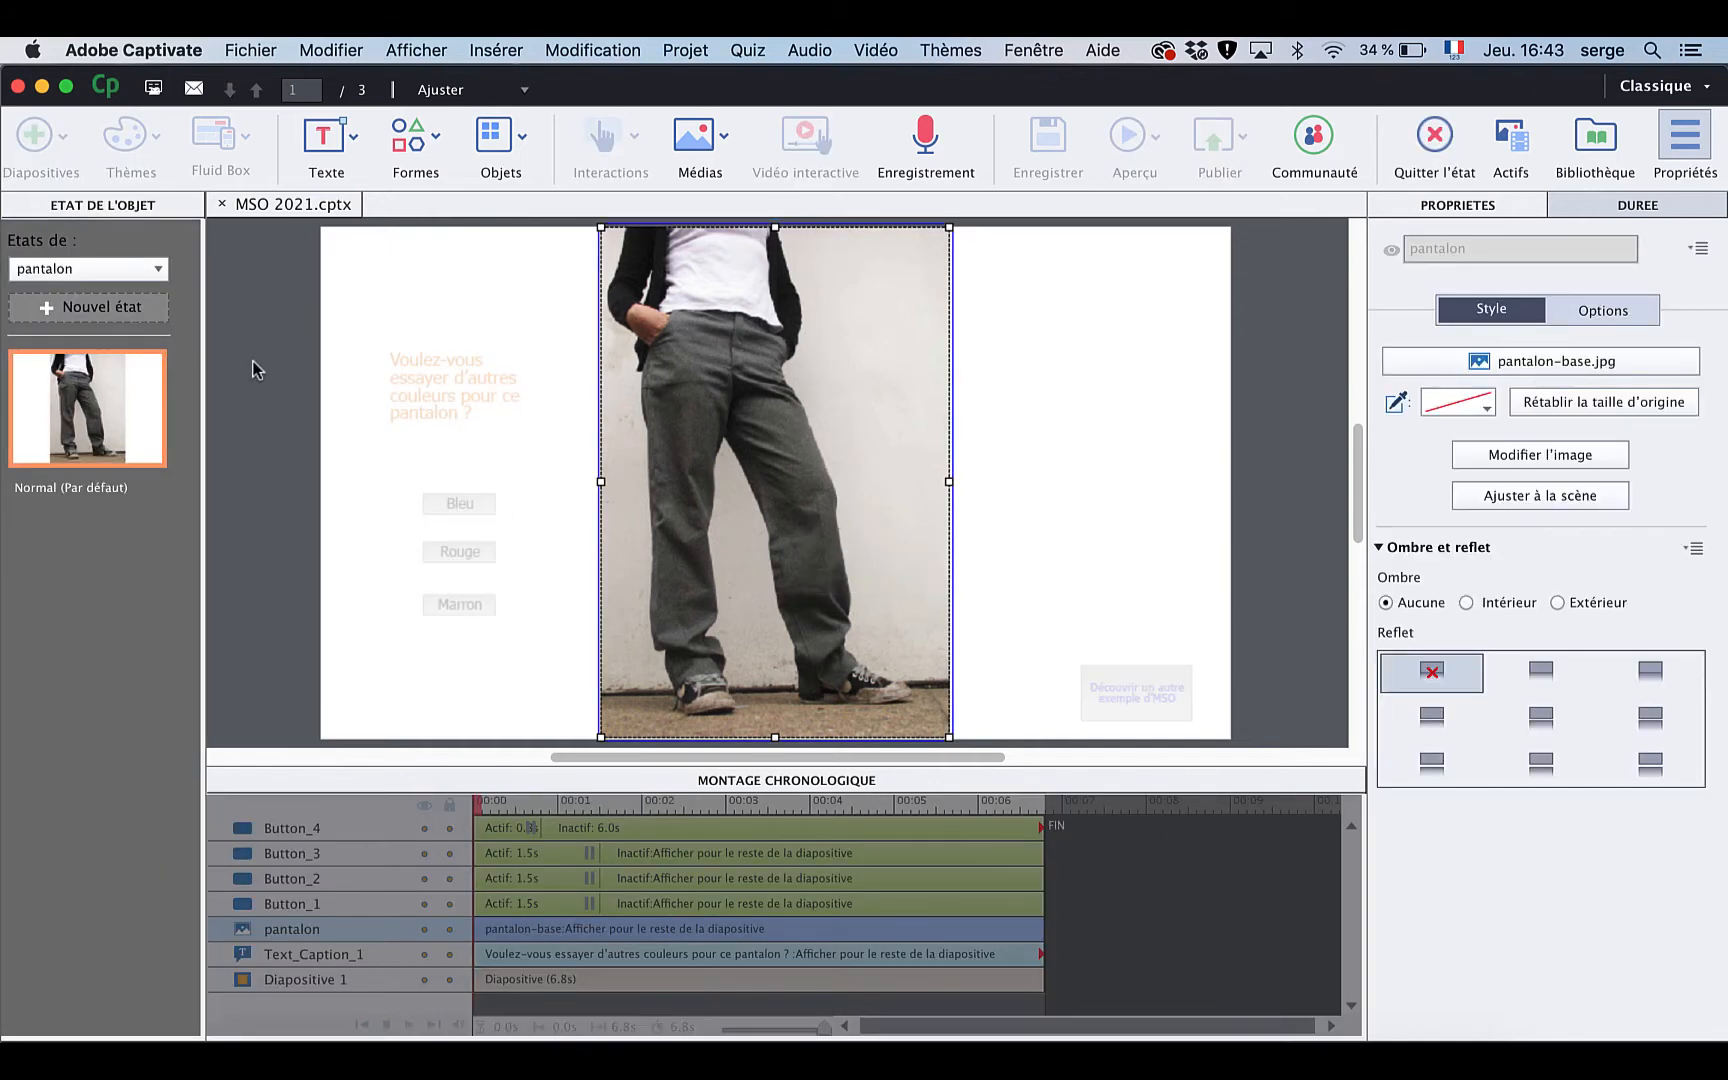
left_click(116, 311)
double_click(181, 375)
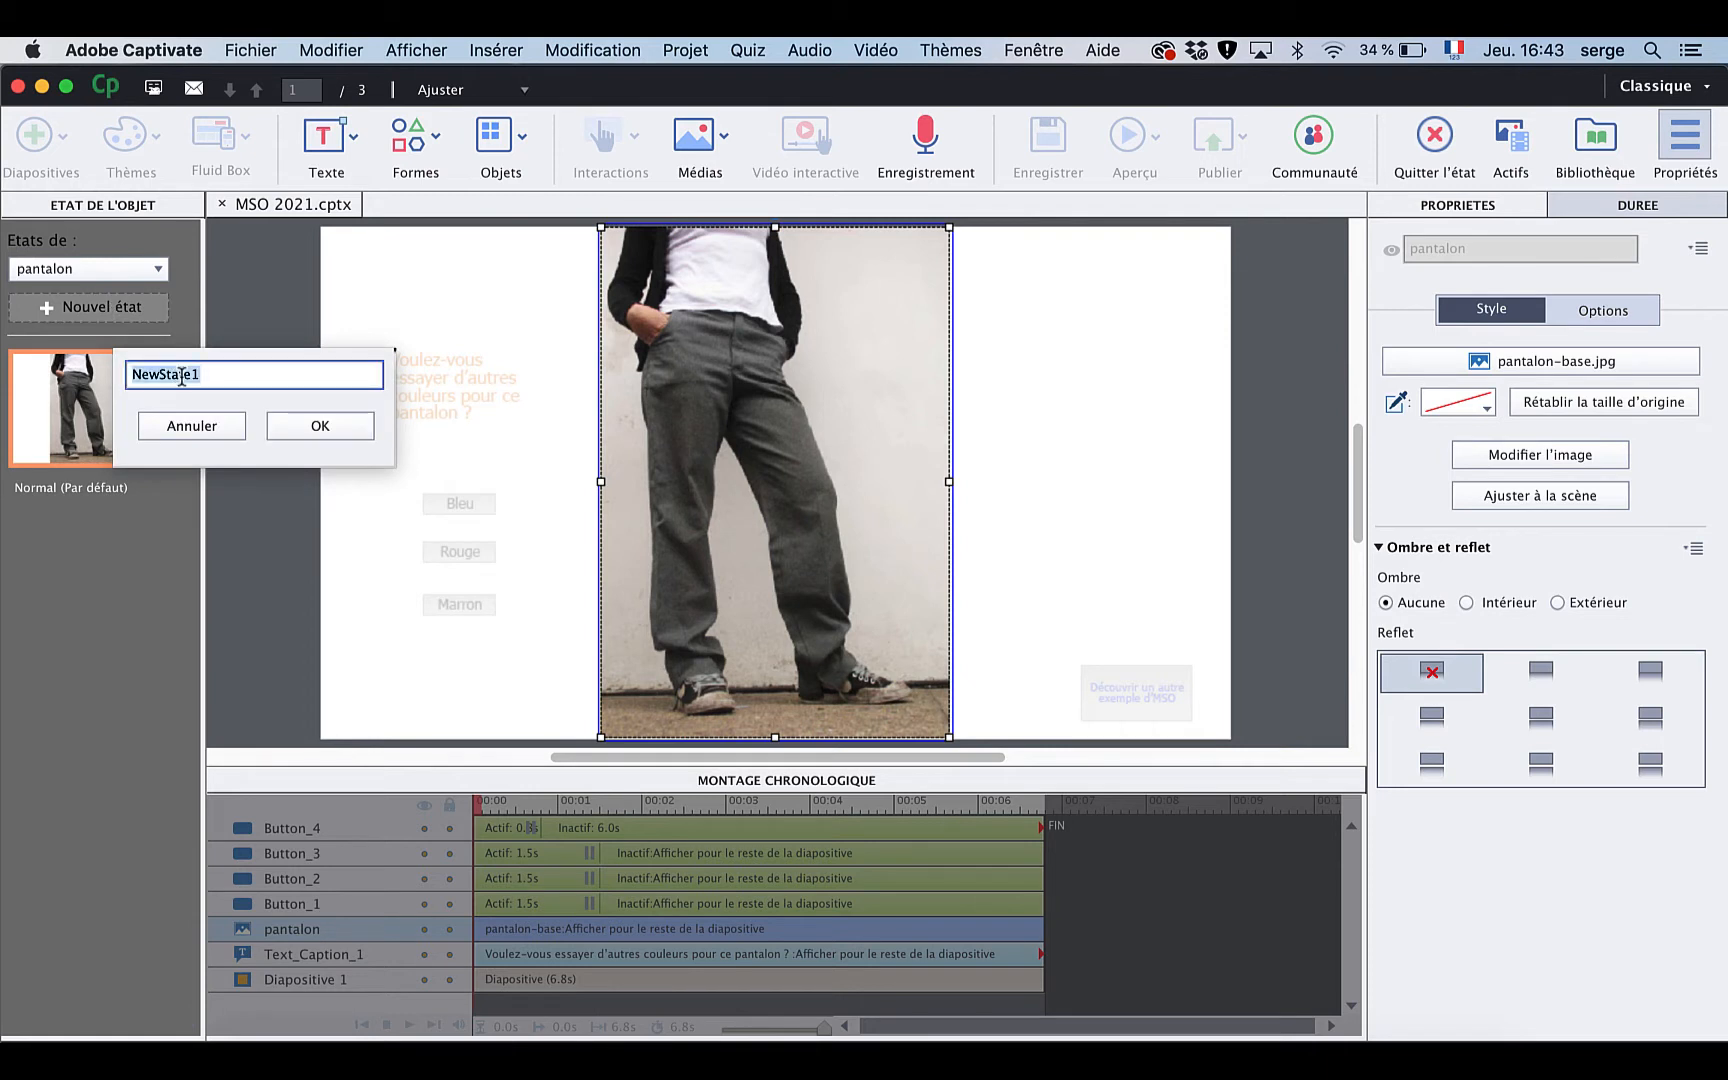
type("bleu")
left_click(308, 432)
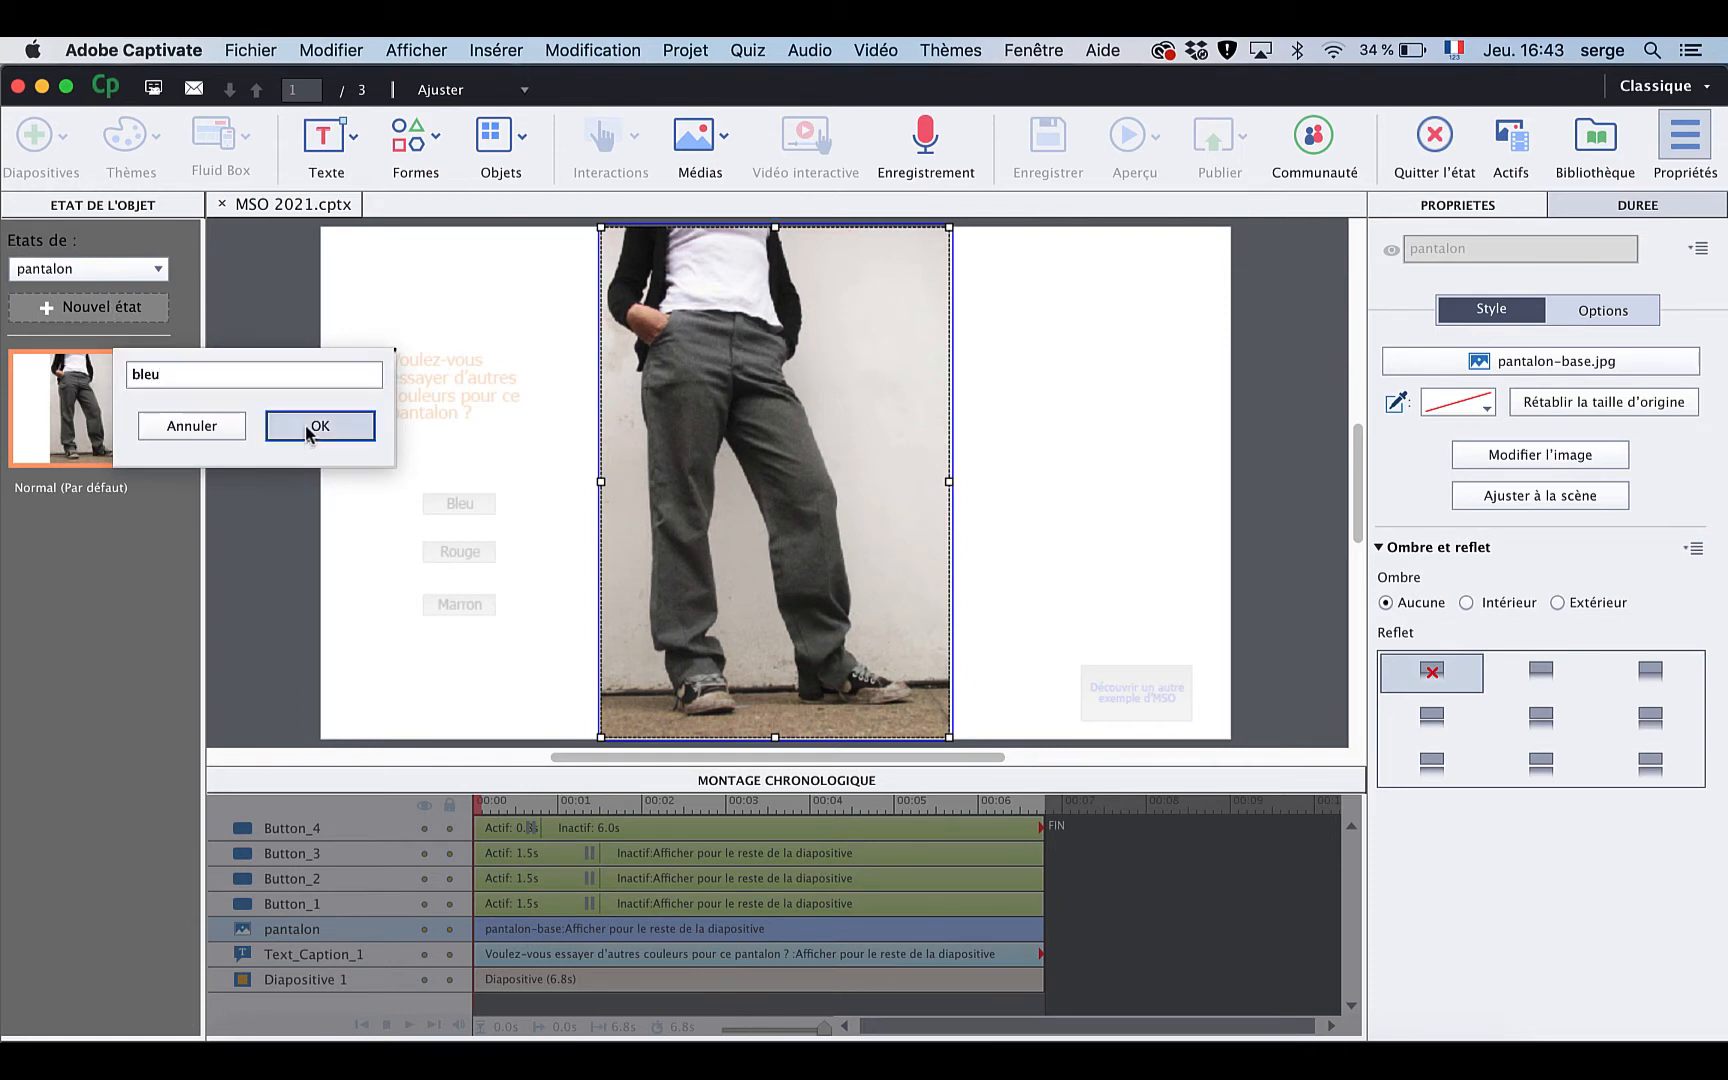
Replace the trouser image in the bleu state with pantalon-bleu.jpg from the library
right_click(812, 557)
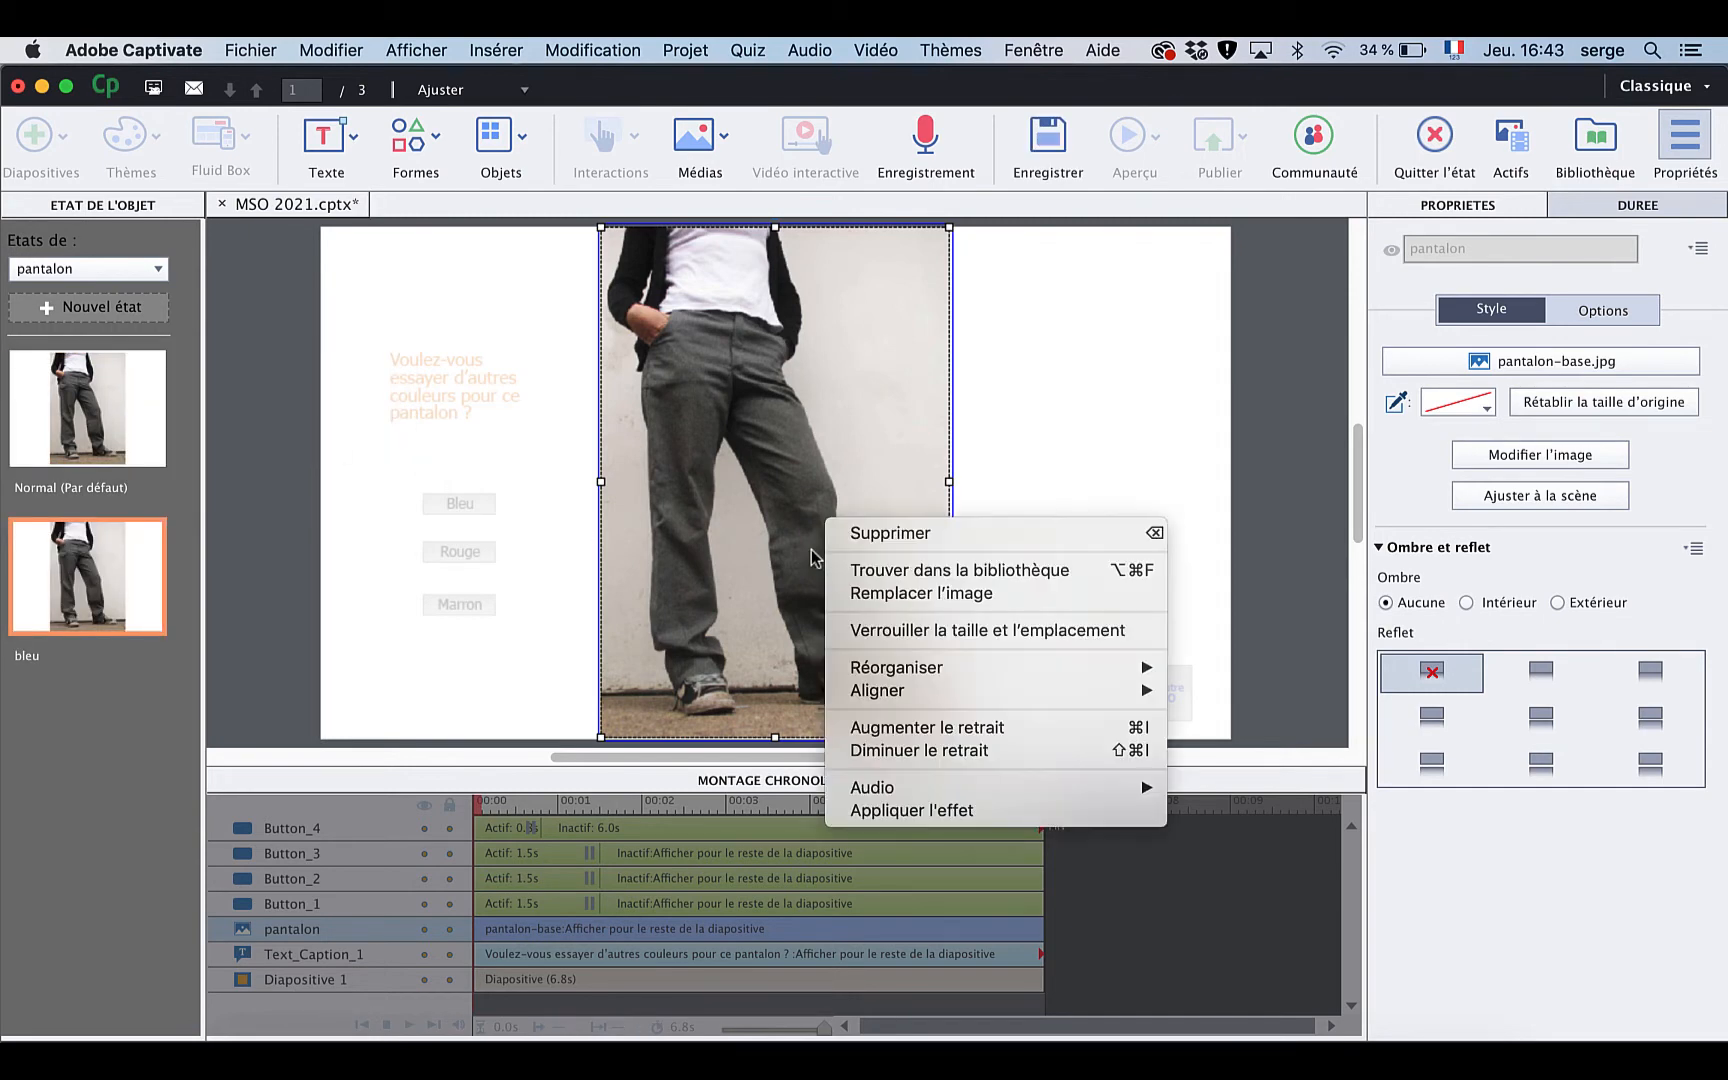
left_click(983, 595)
left_click(980, 503)
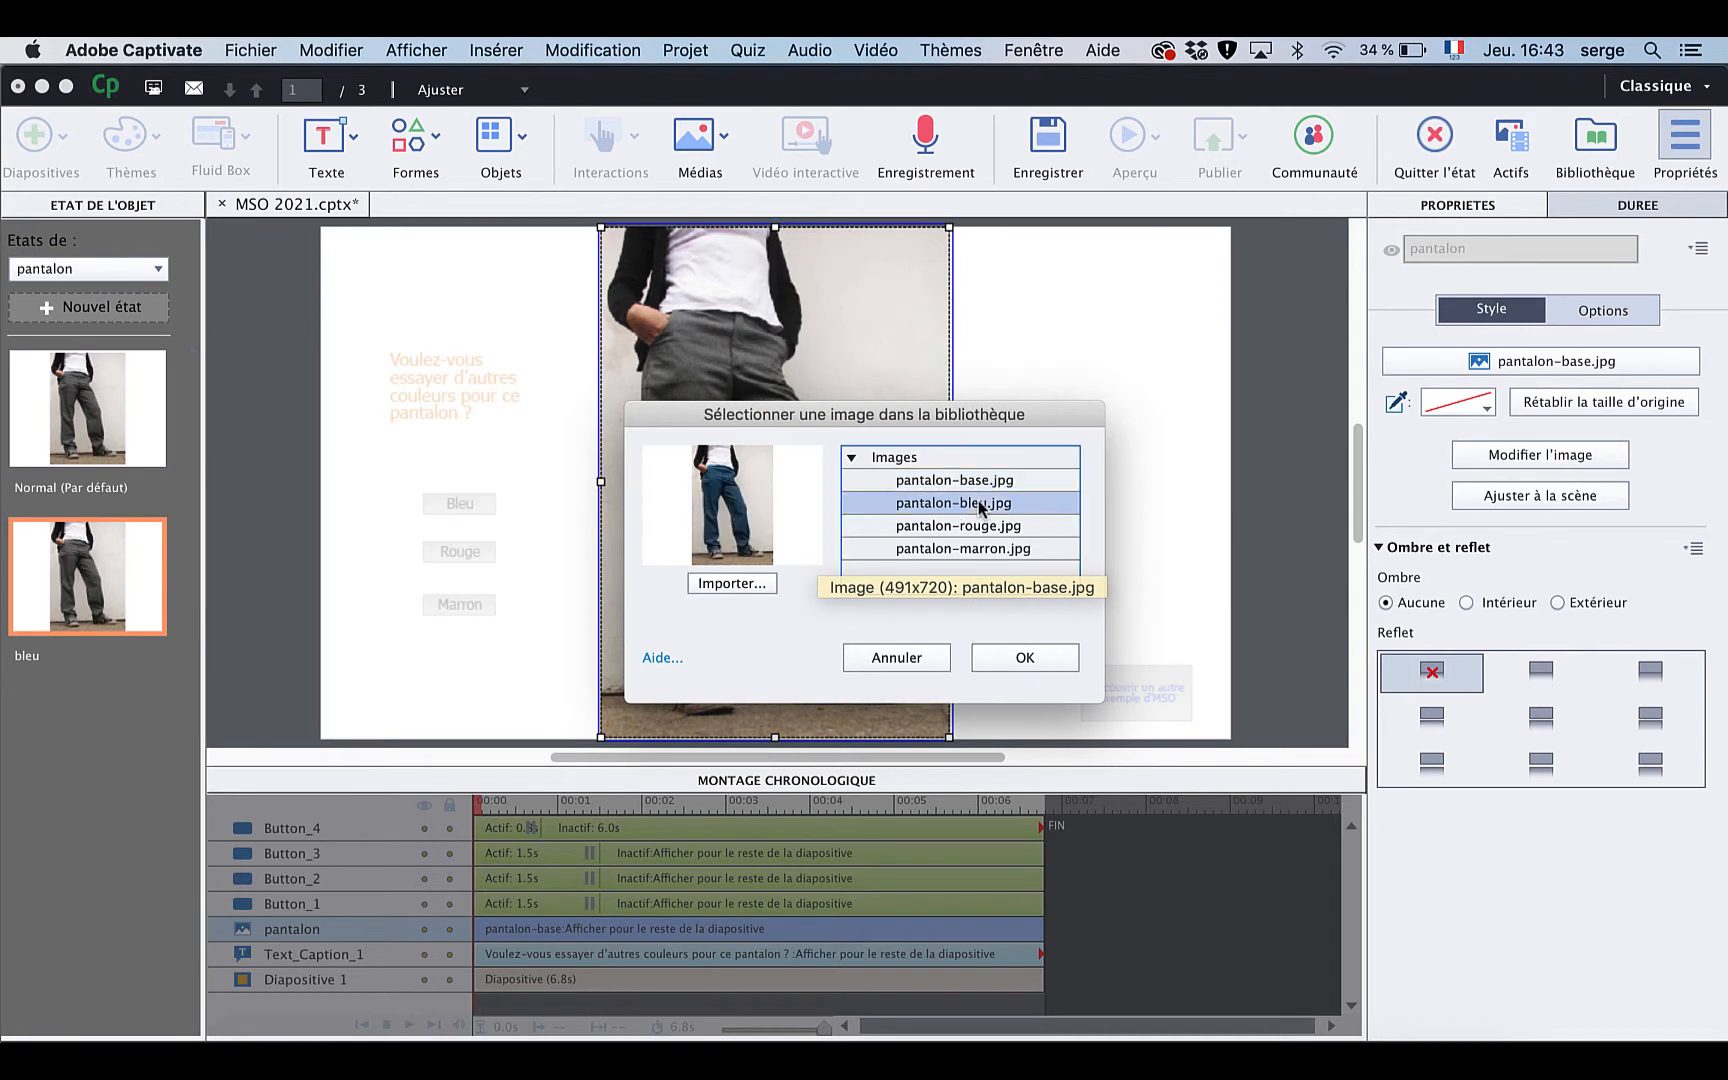
left_click(1028, 658)
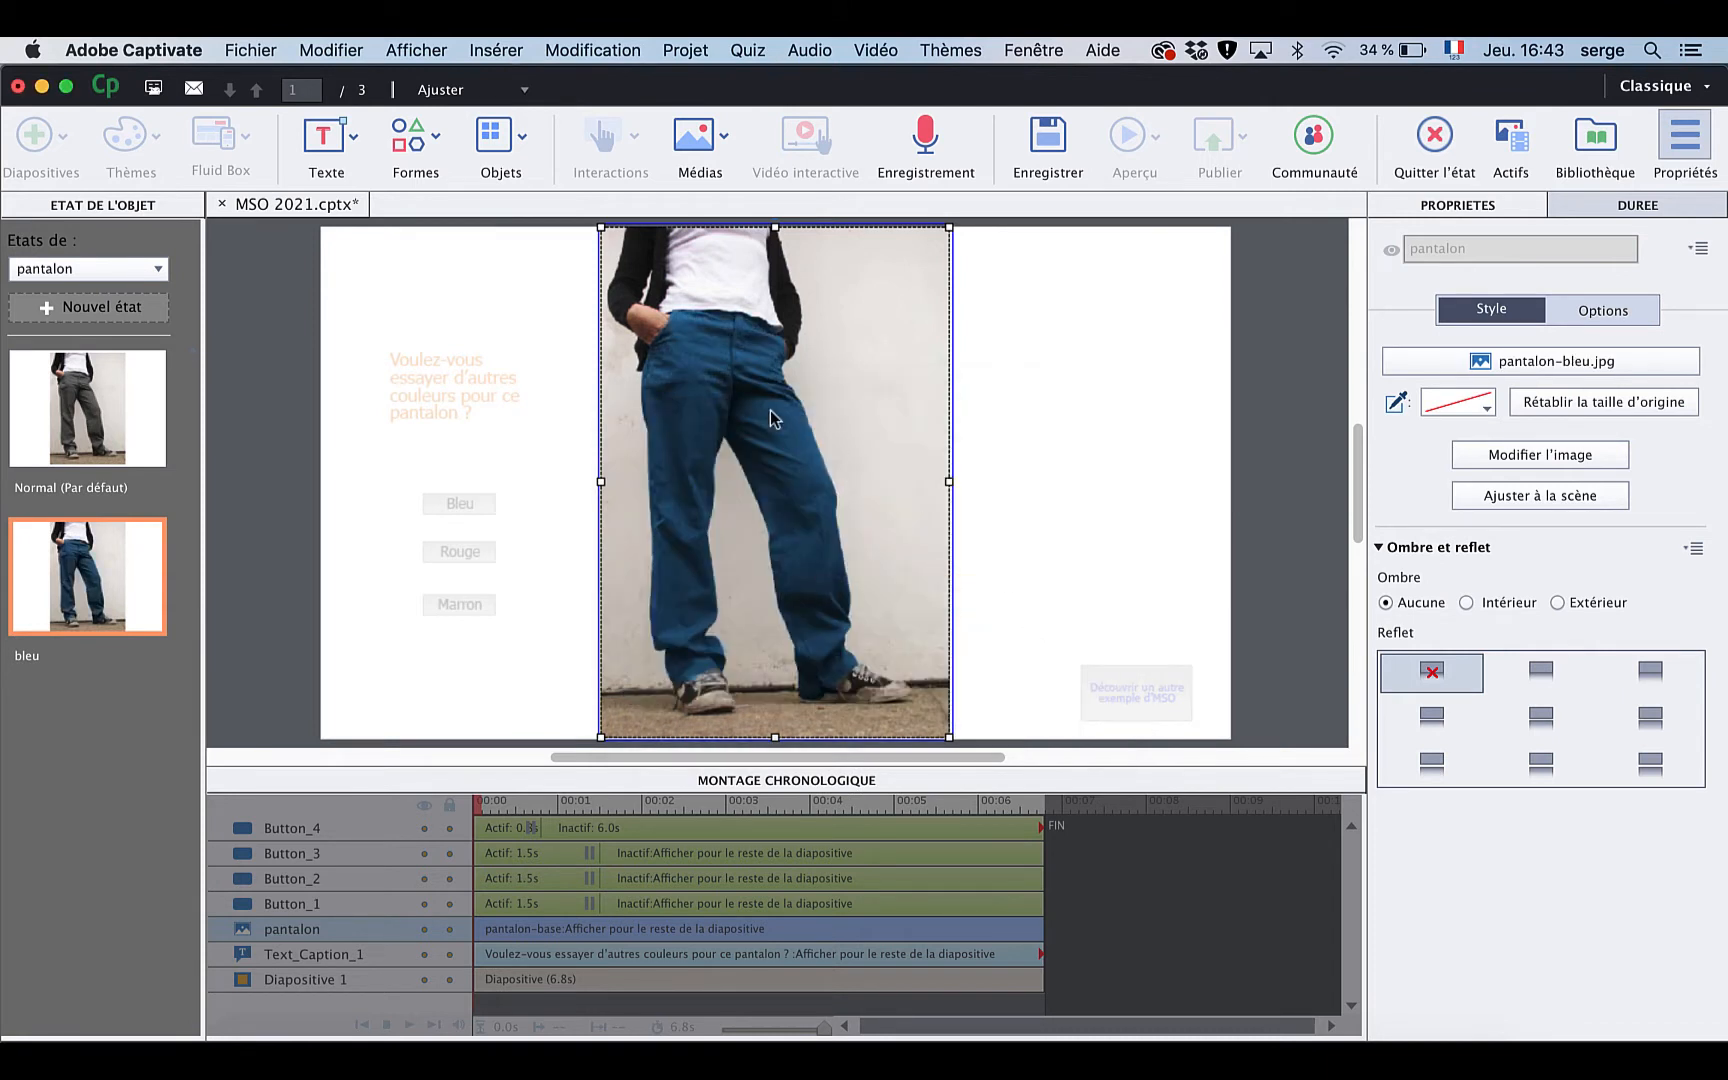
Add a state named marron to the trouser image and replace its picture with pantalon-marron.jpg from the library
left_click(120, 308)
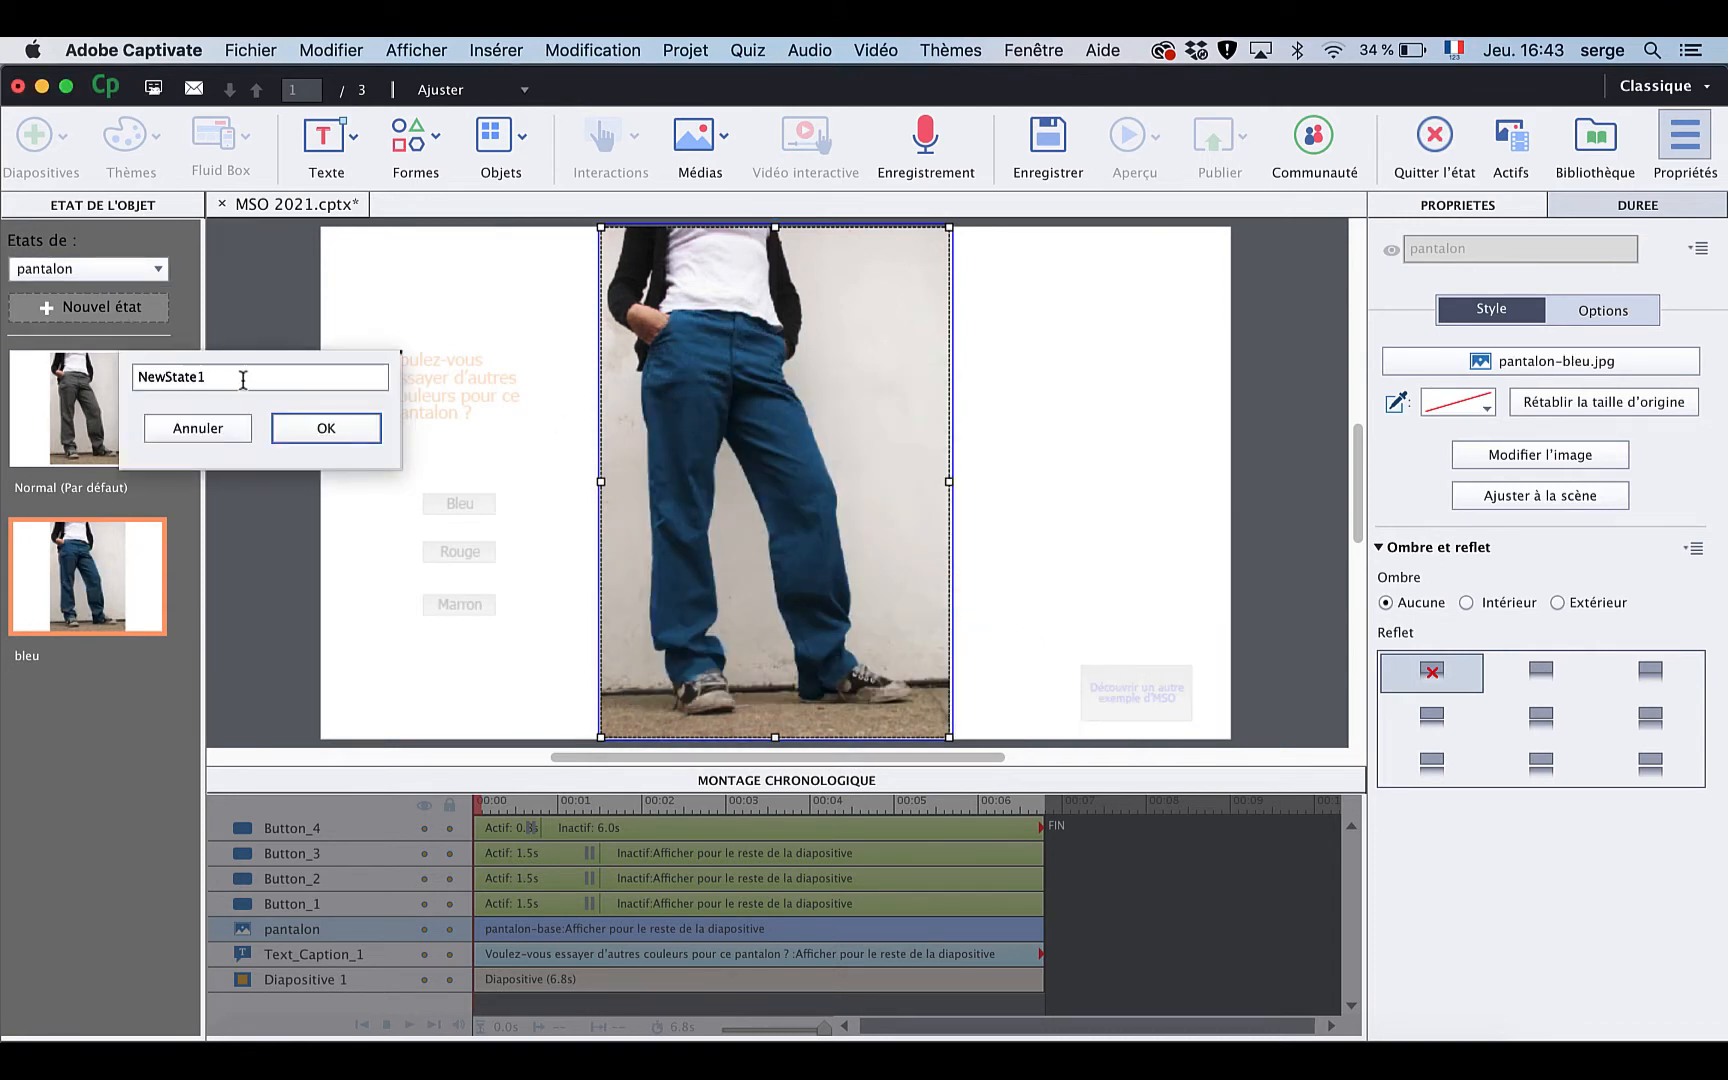
type("marron")
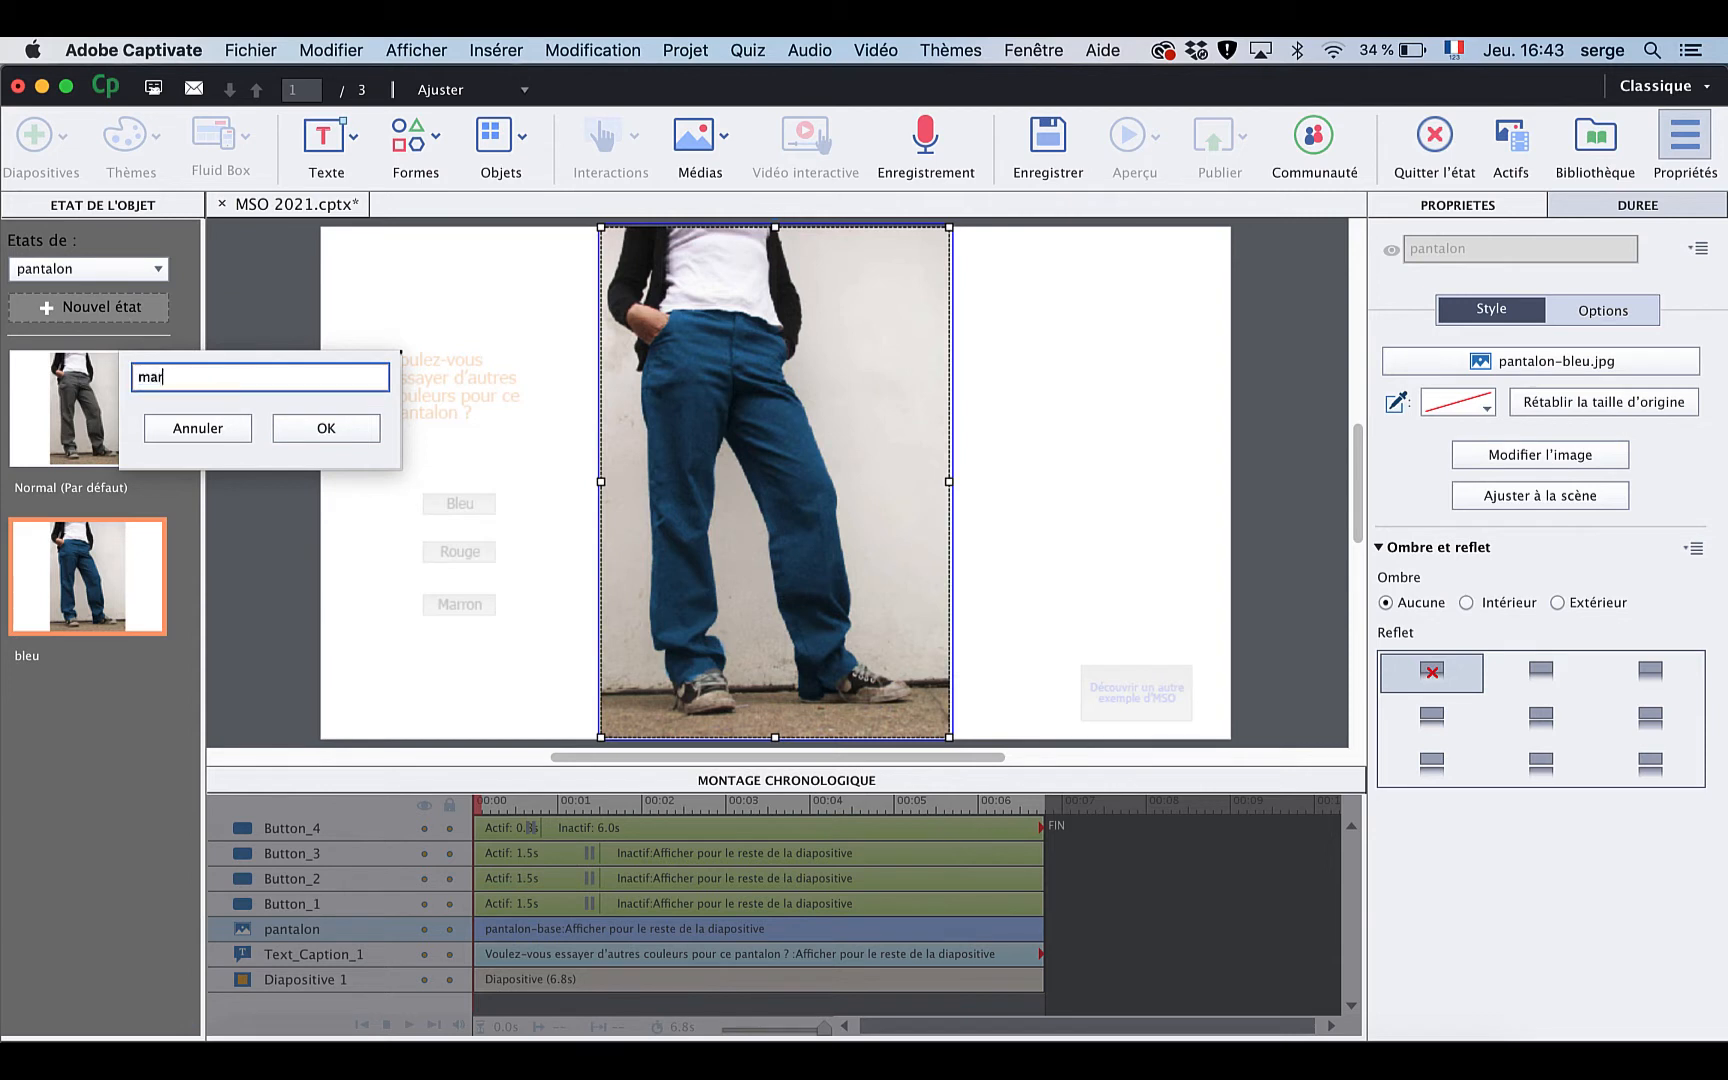
left_click(284, 421)
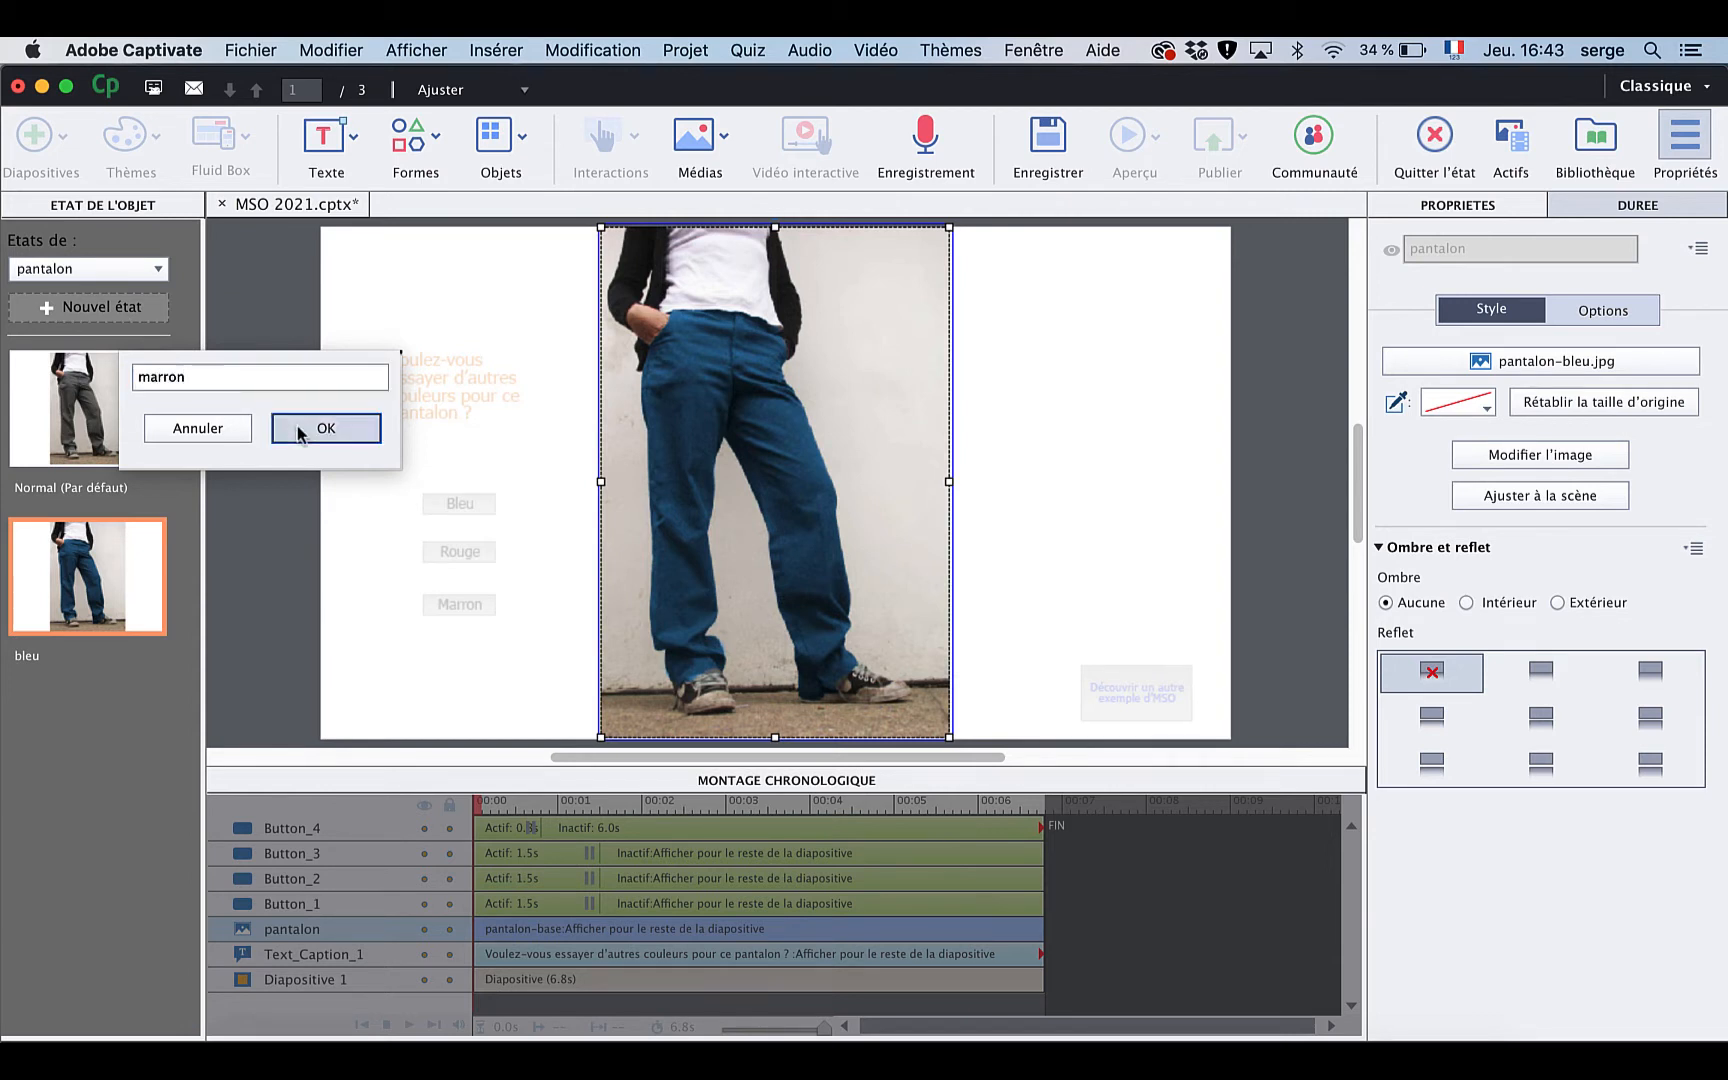
right_click(764, 402)
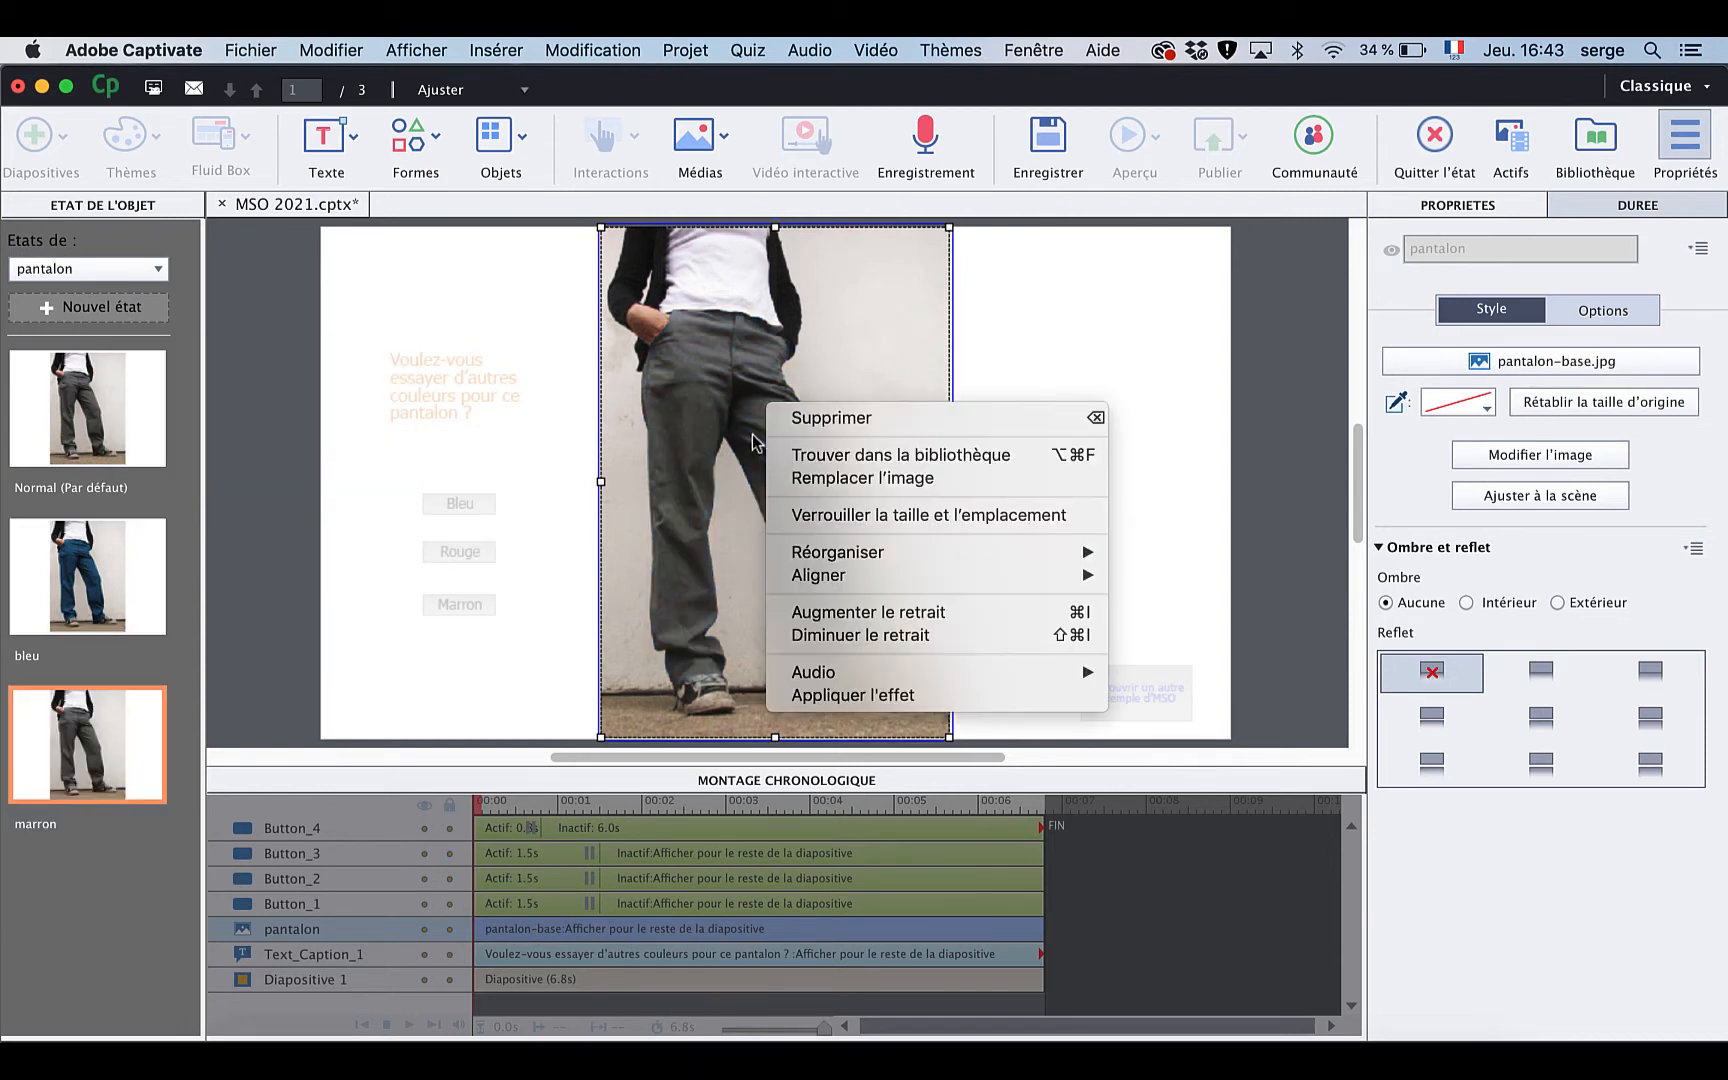
left_click(951, 479)
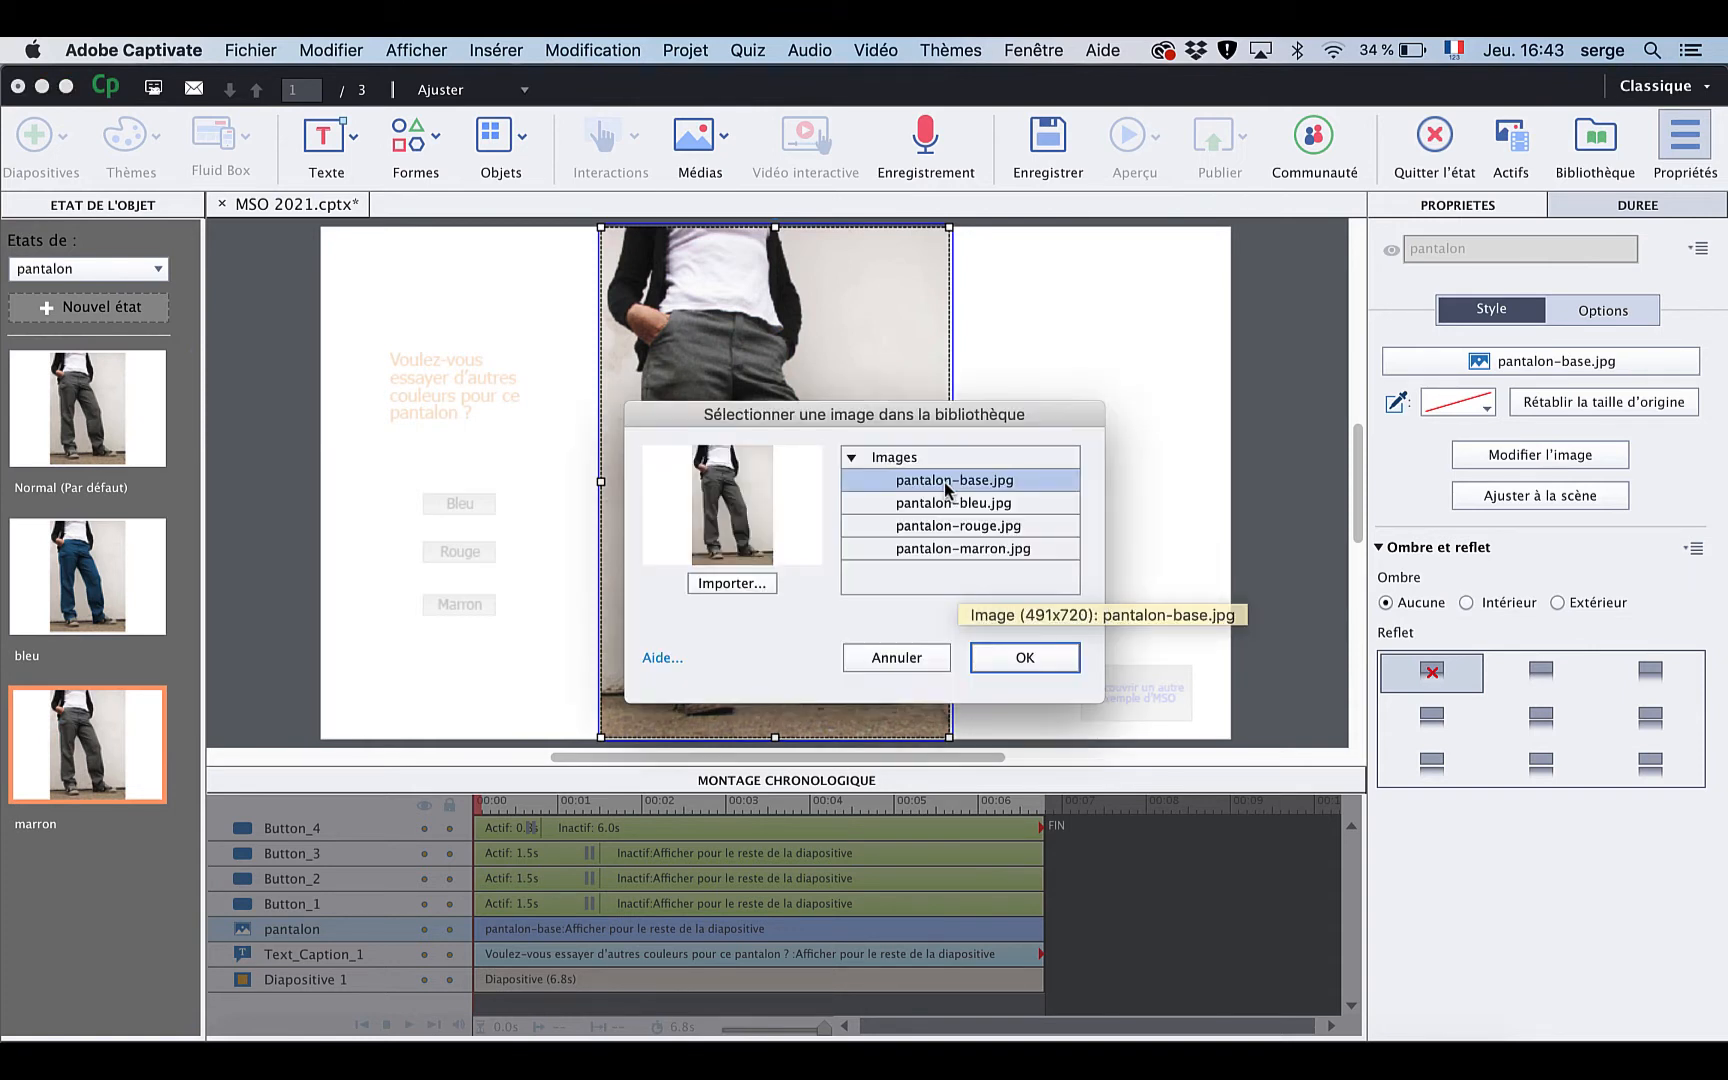
left_click(973, 550)
left_click(1015, 659)
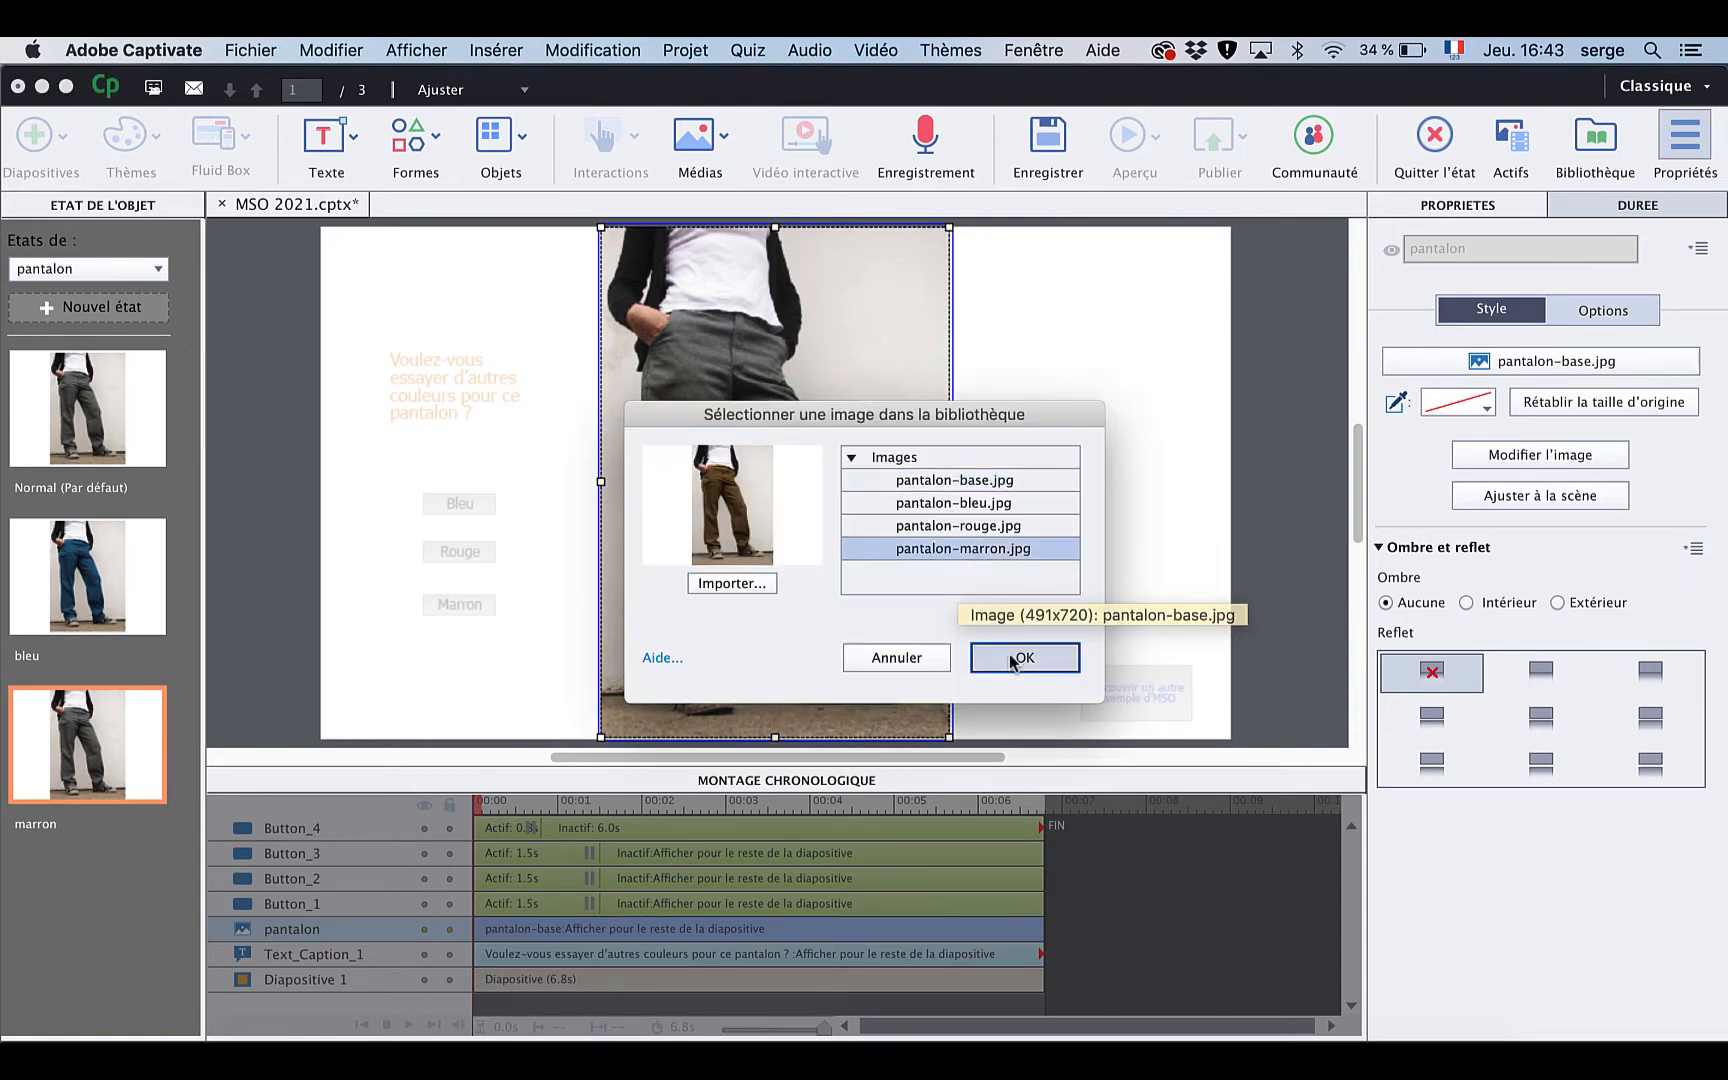
Add a state named rouge to the trouser image using pantalon-rouge.jpg from the library, and exit the state view
left_click(45, 310)
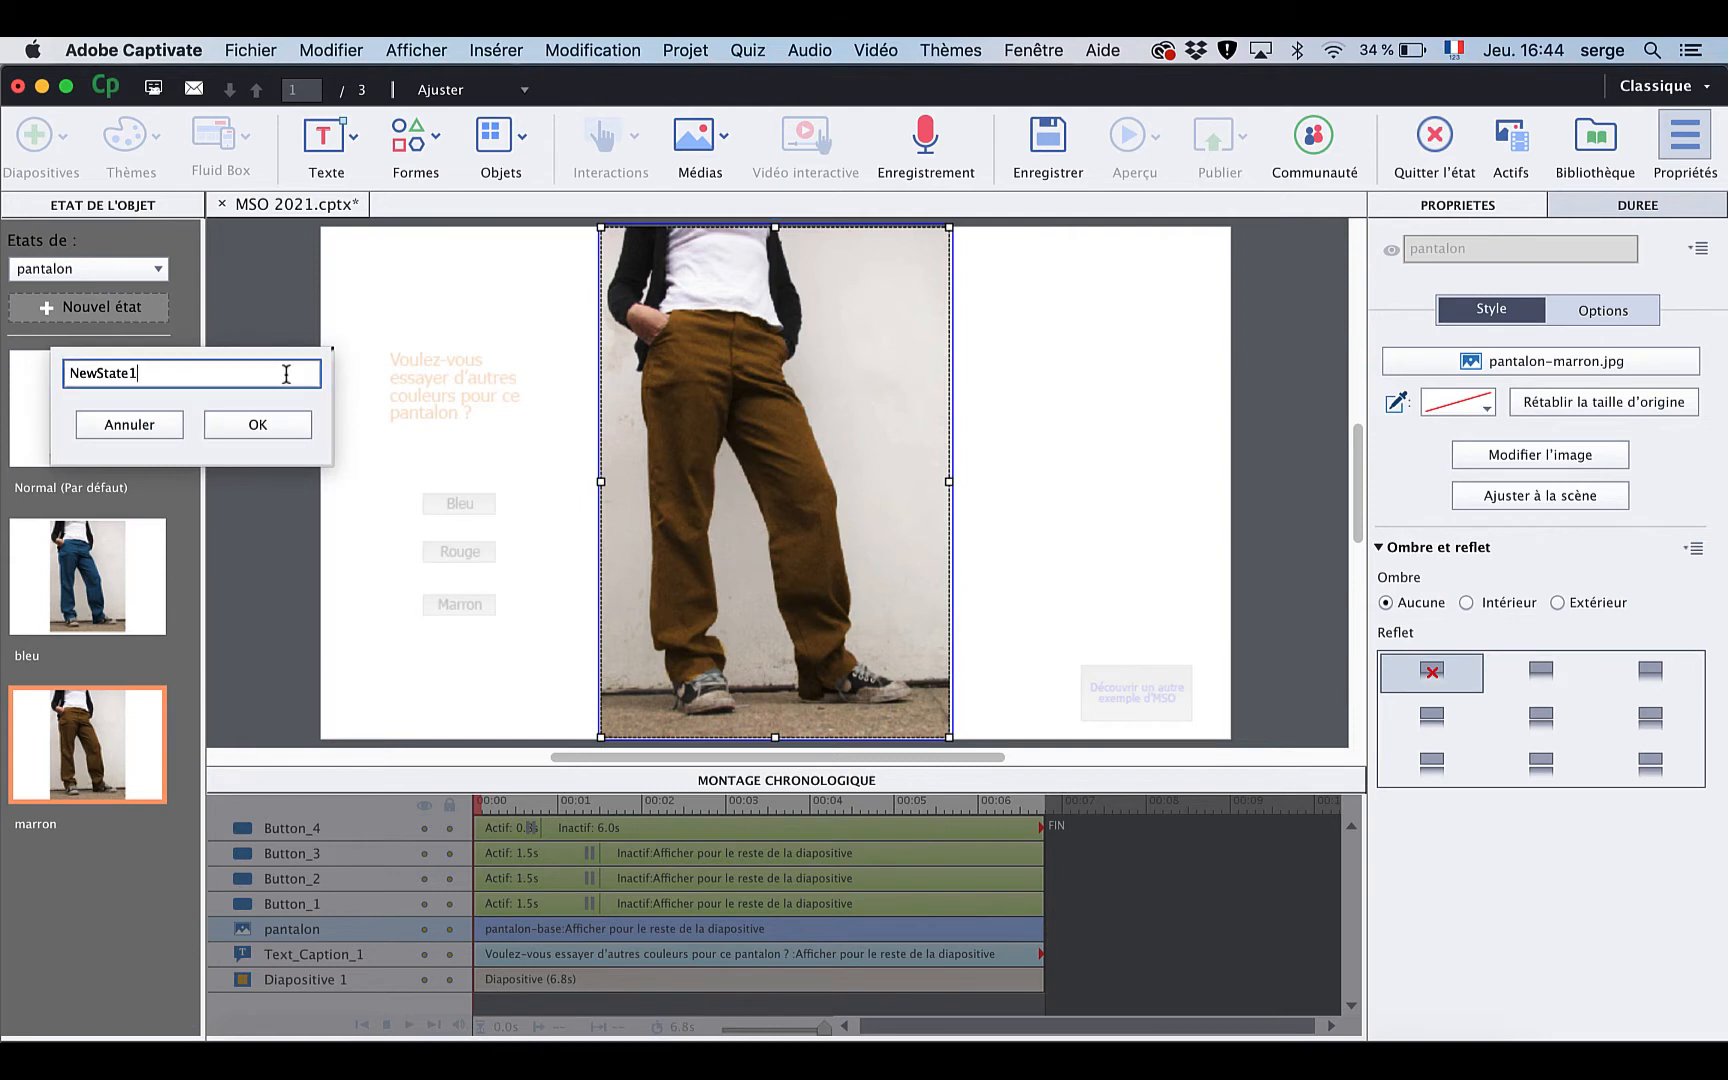
type("rouge")
left_click(290, 426)
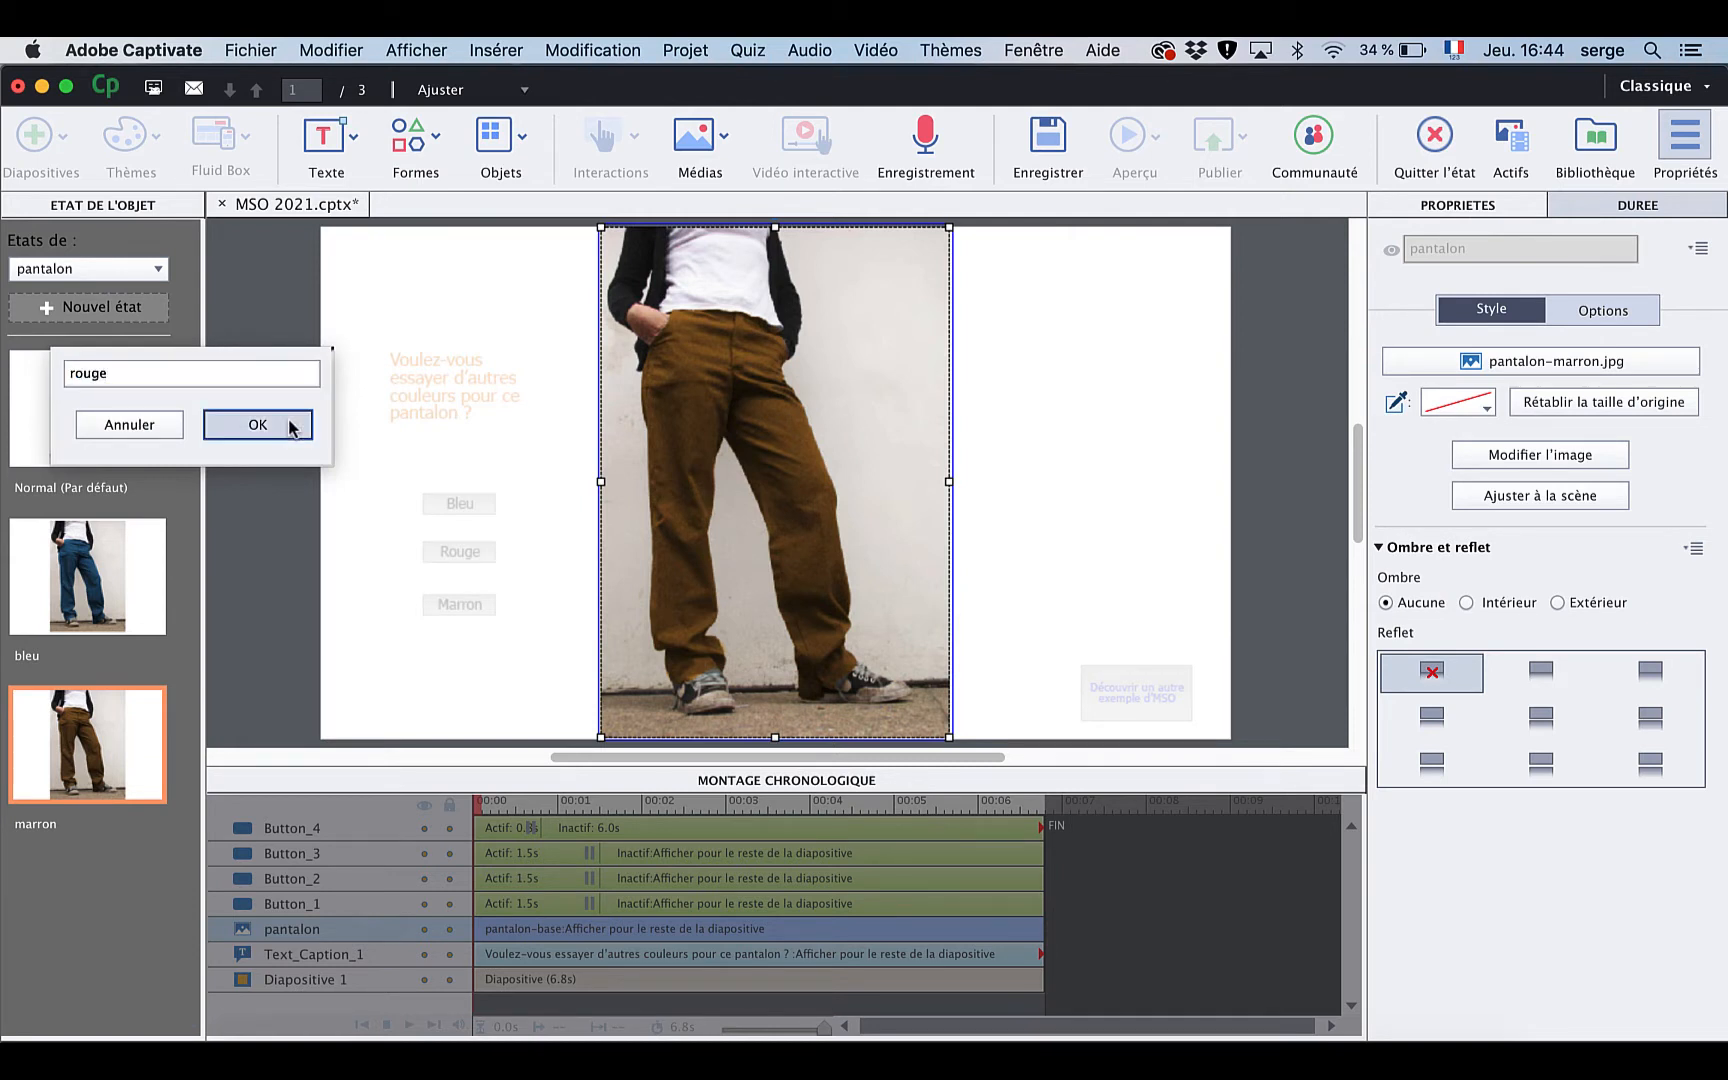
right_click(724, 495)
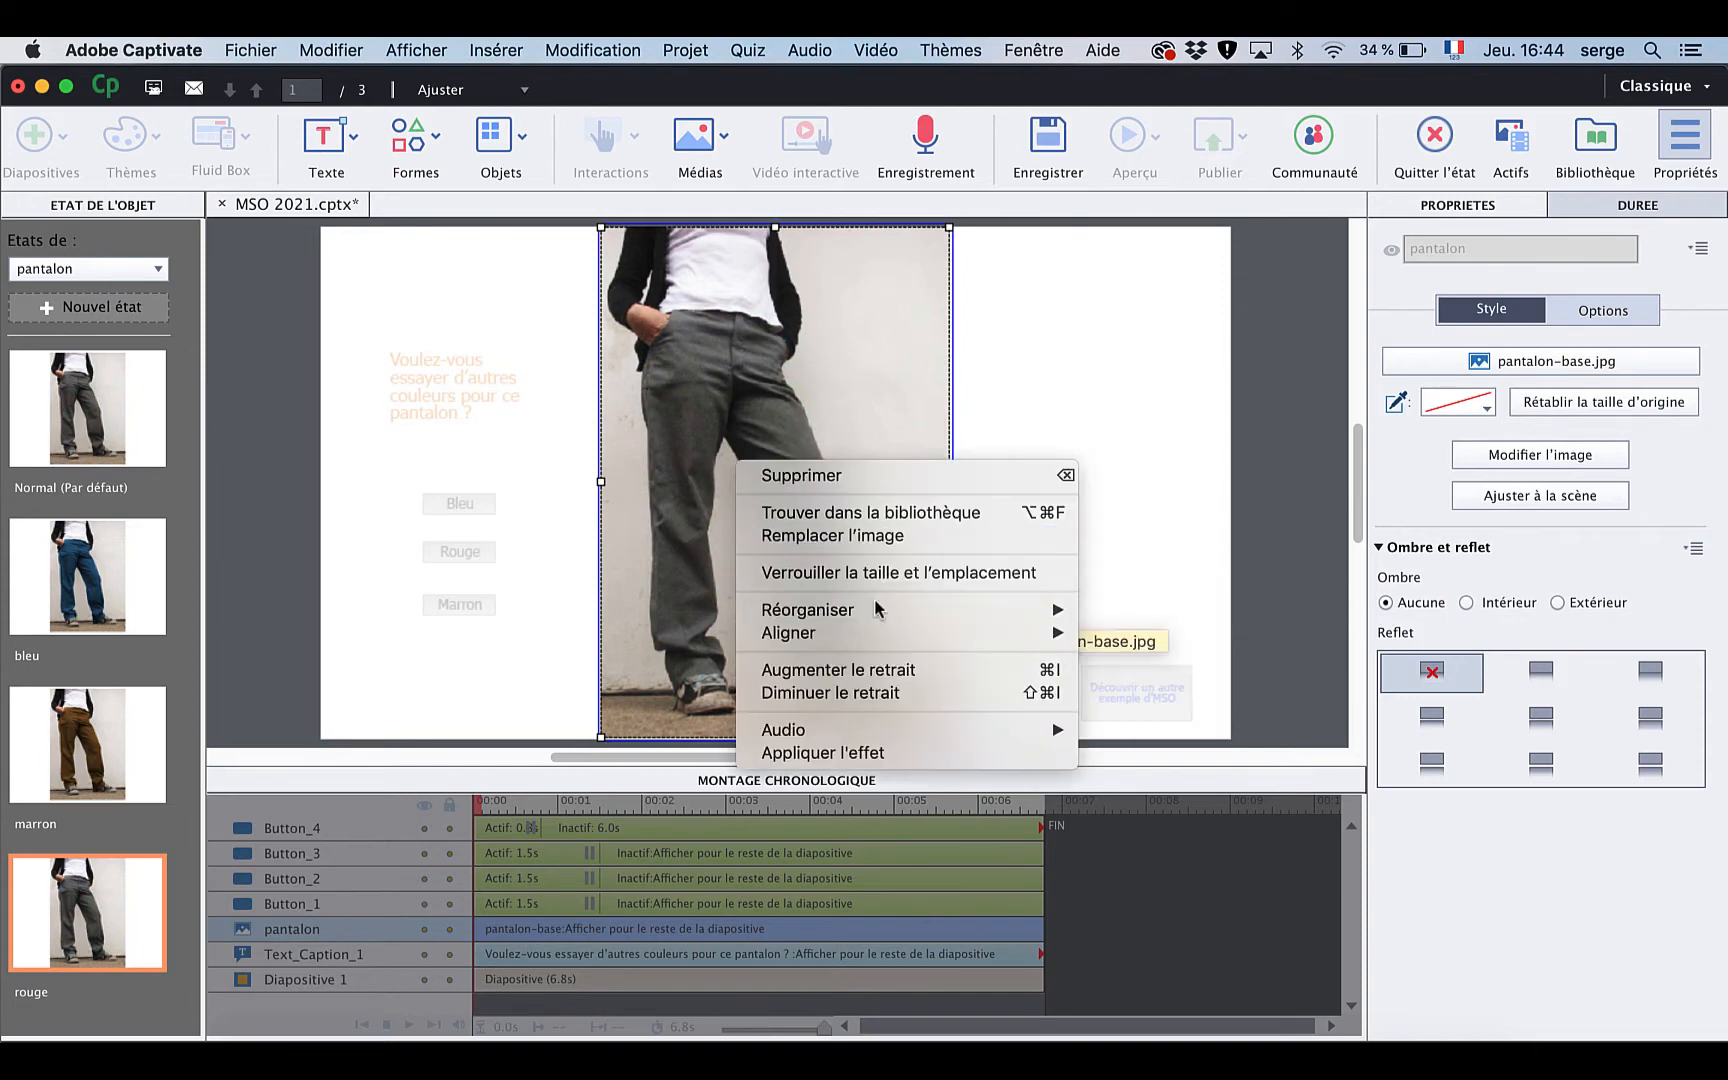
left_click(900, 538)
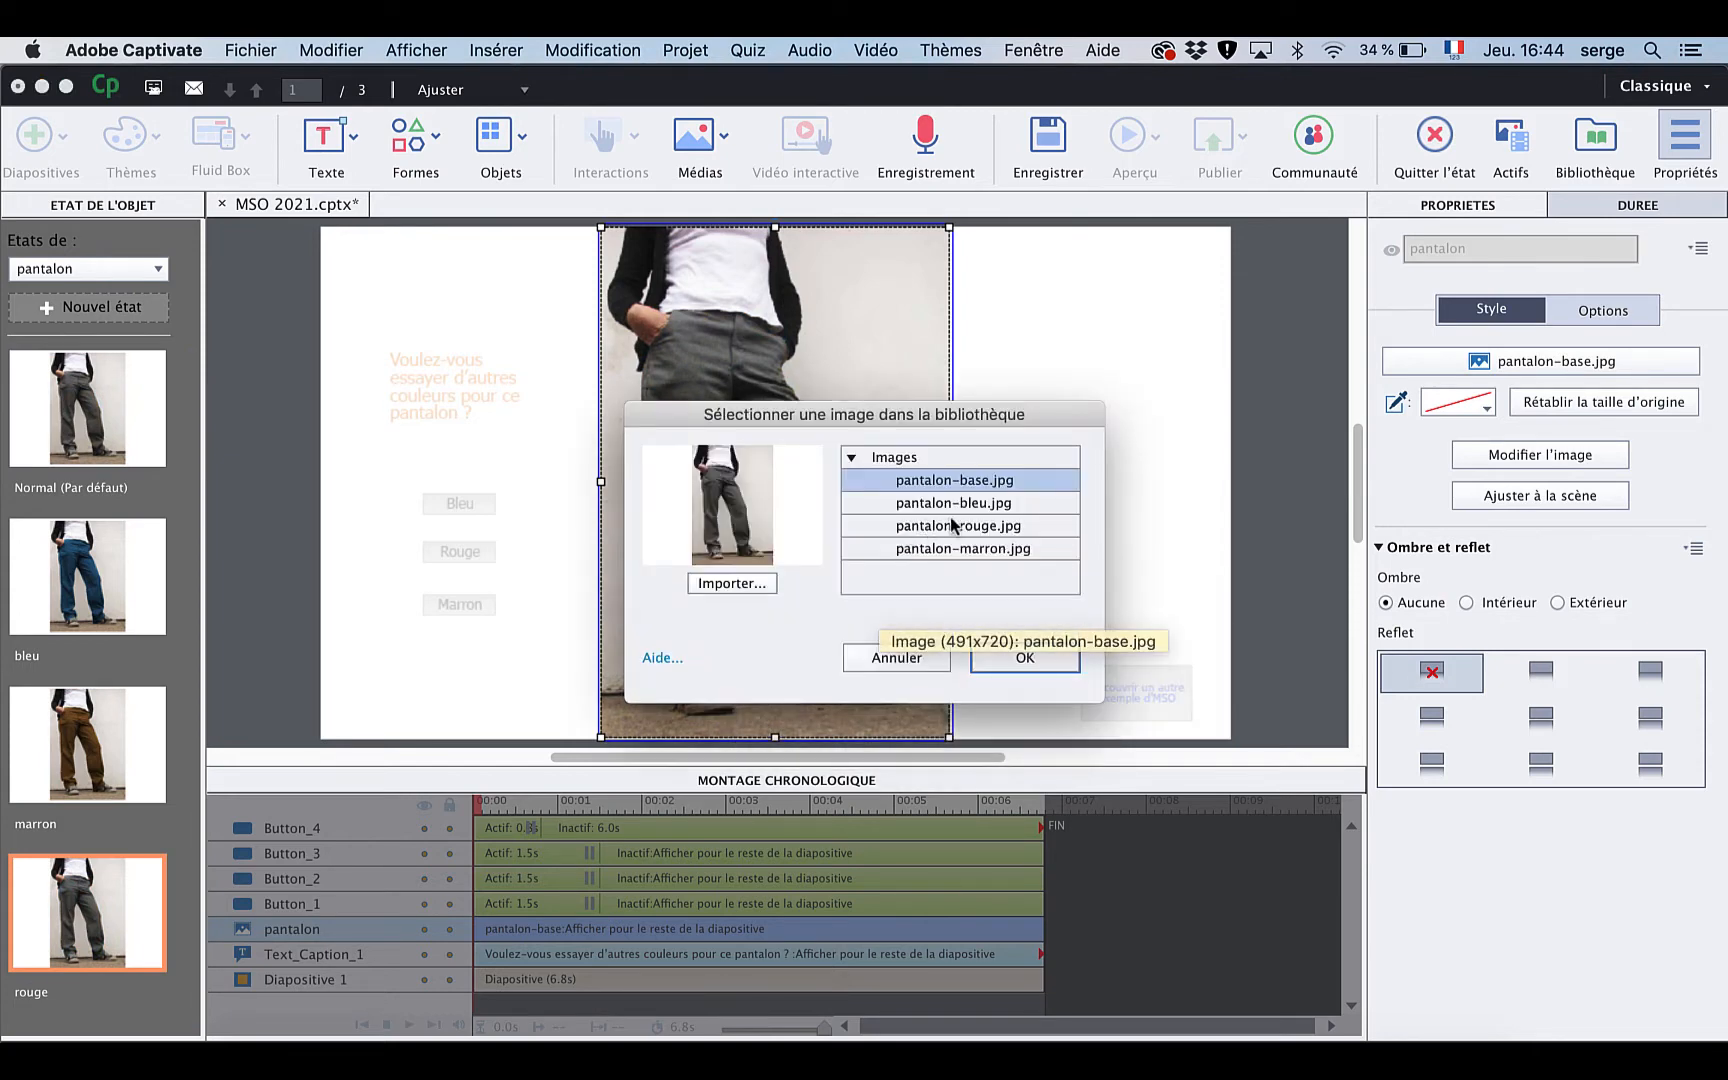
left_click(994, 526)
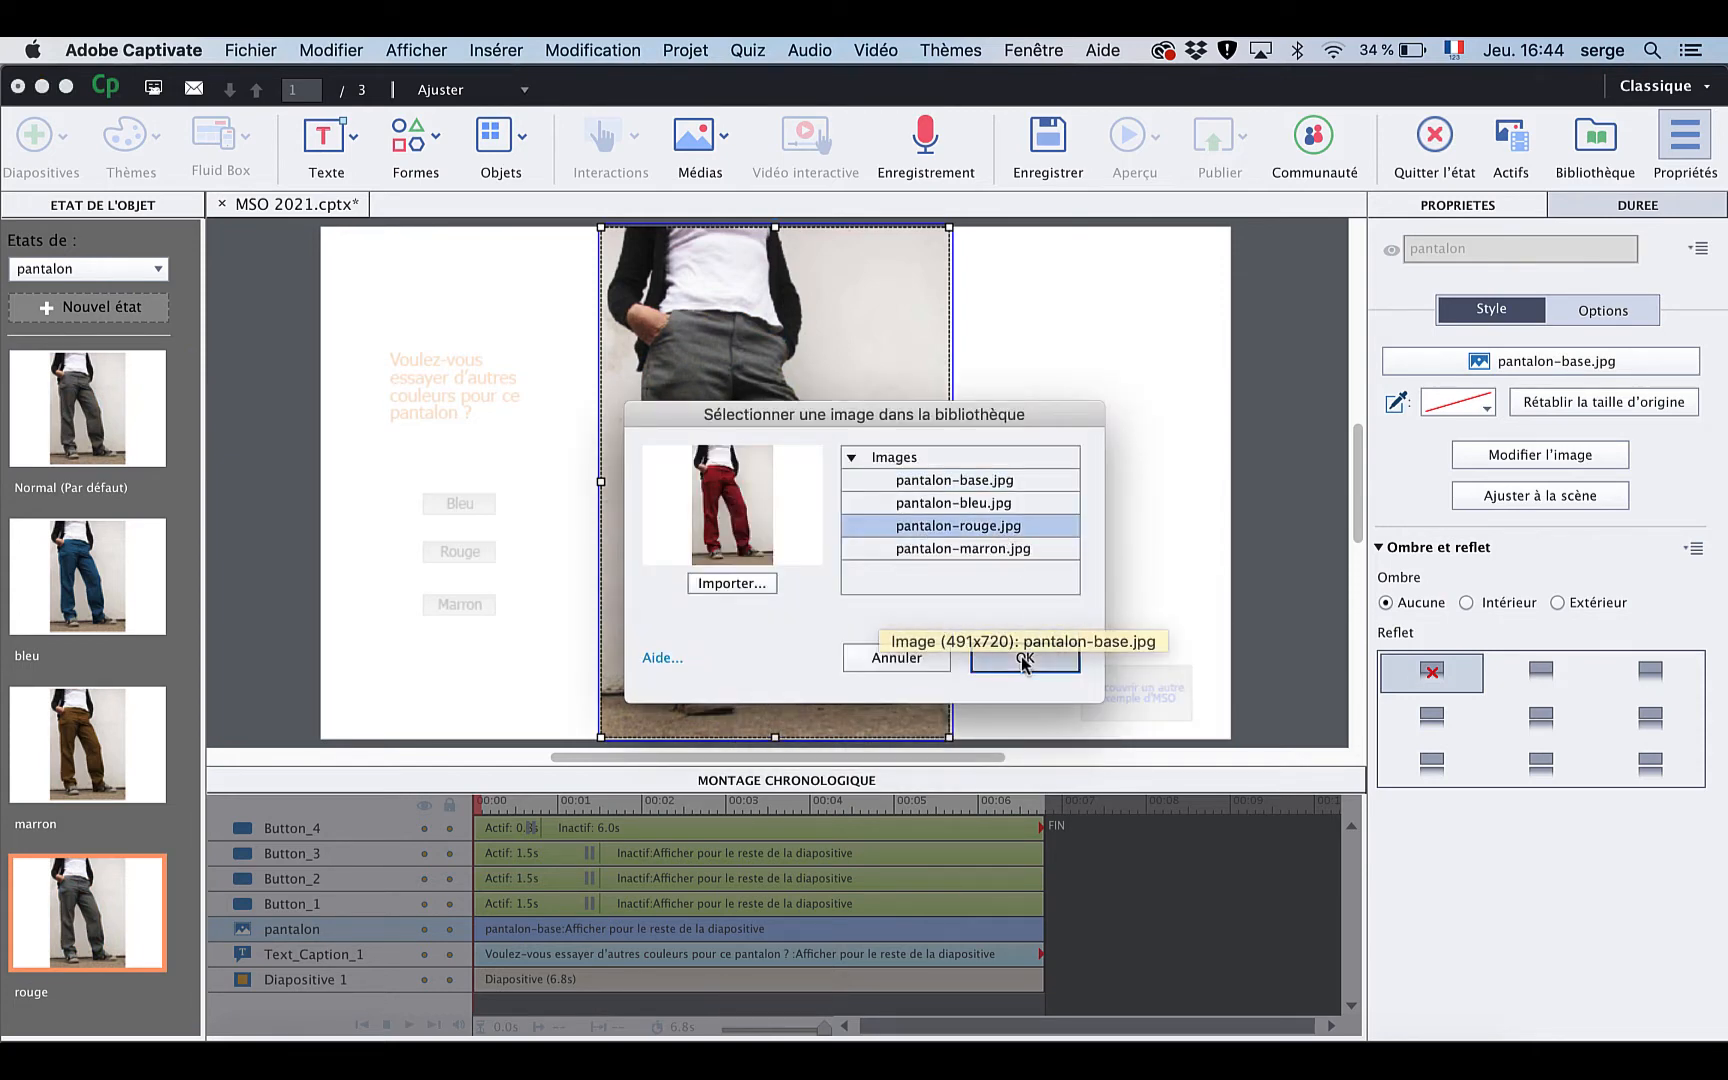
left_click(1025, 656)
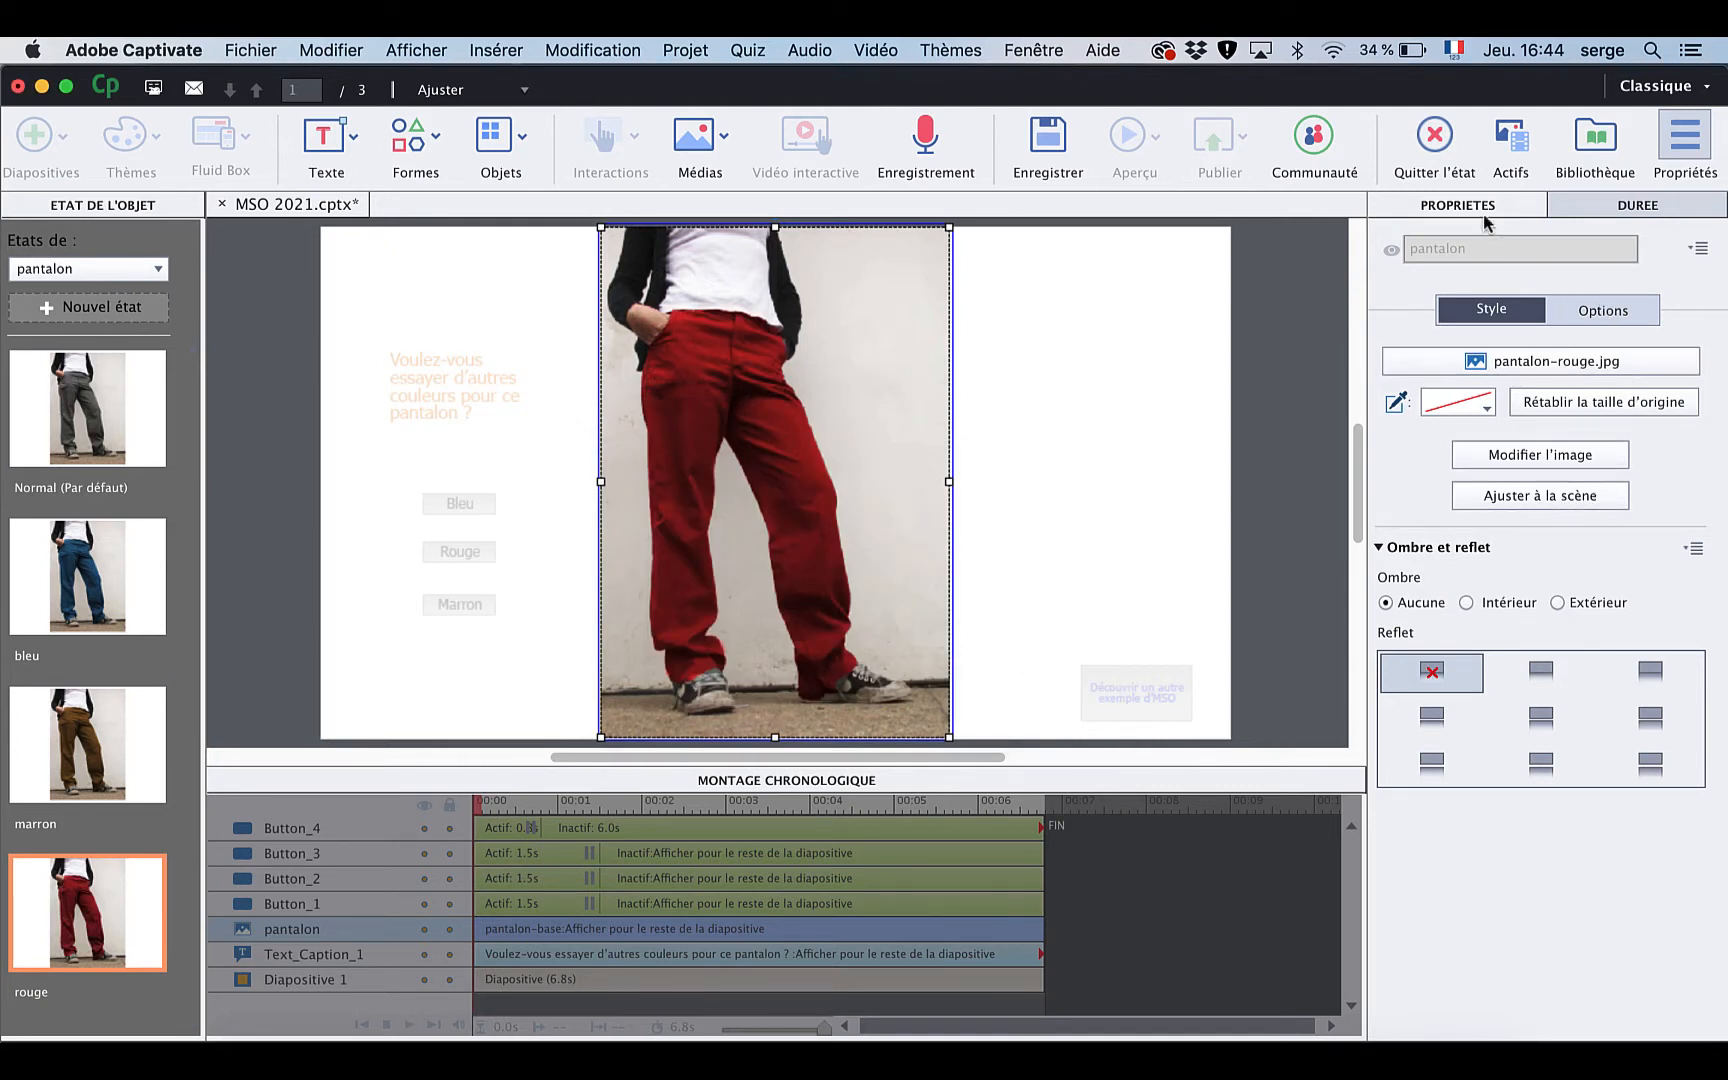
left_click(1433, 138)
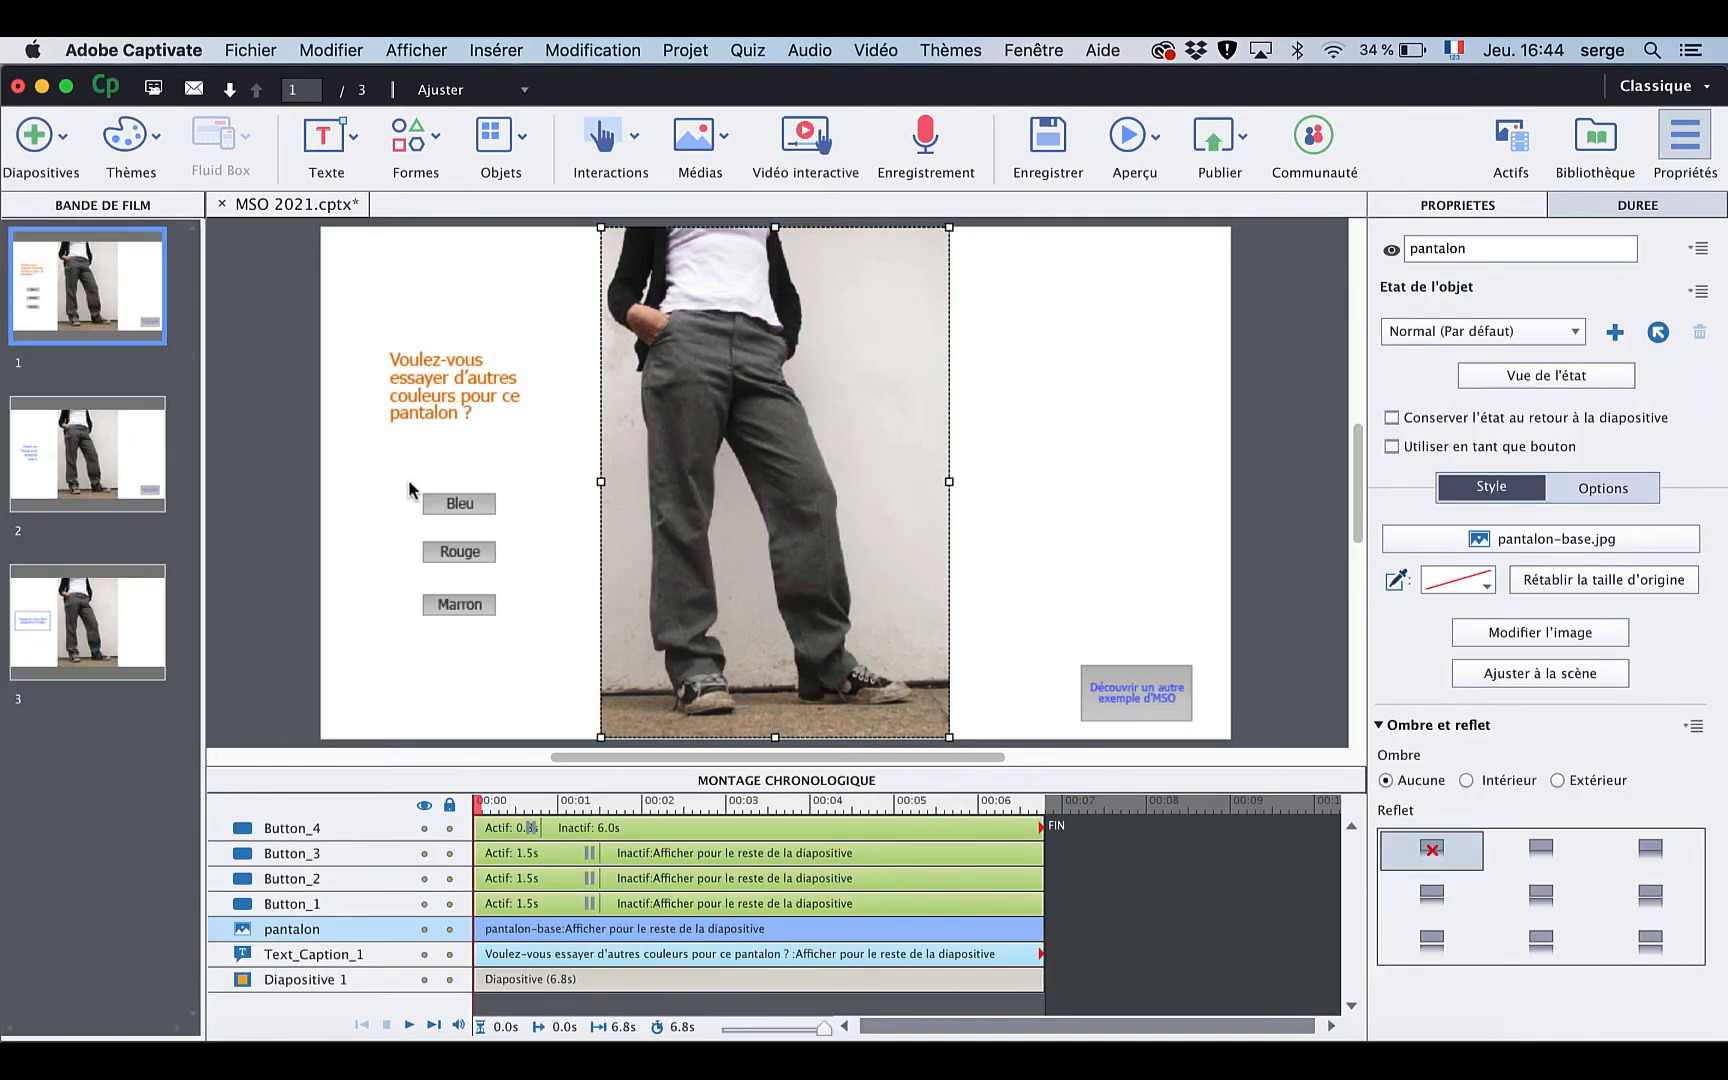
Set the Bleu button's success action to "Modifier l'état de" pantalon with state bleu, with "Continuer la lecture du projet" enabled
left_click(460, 514)
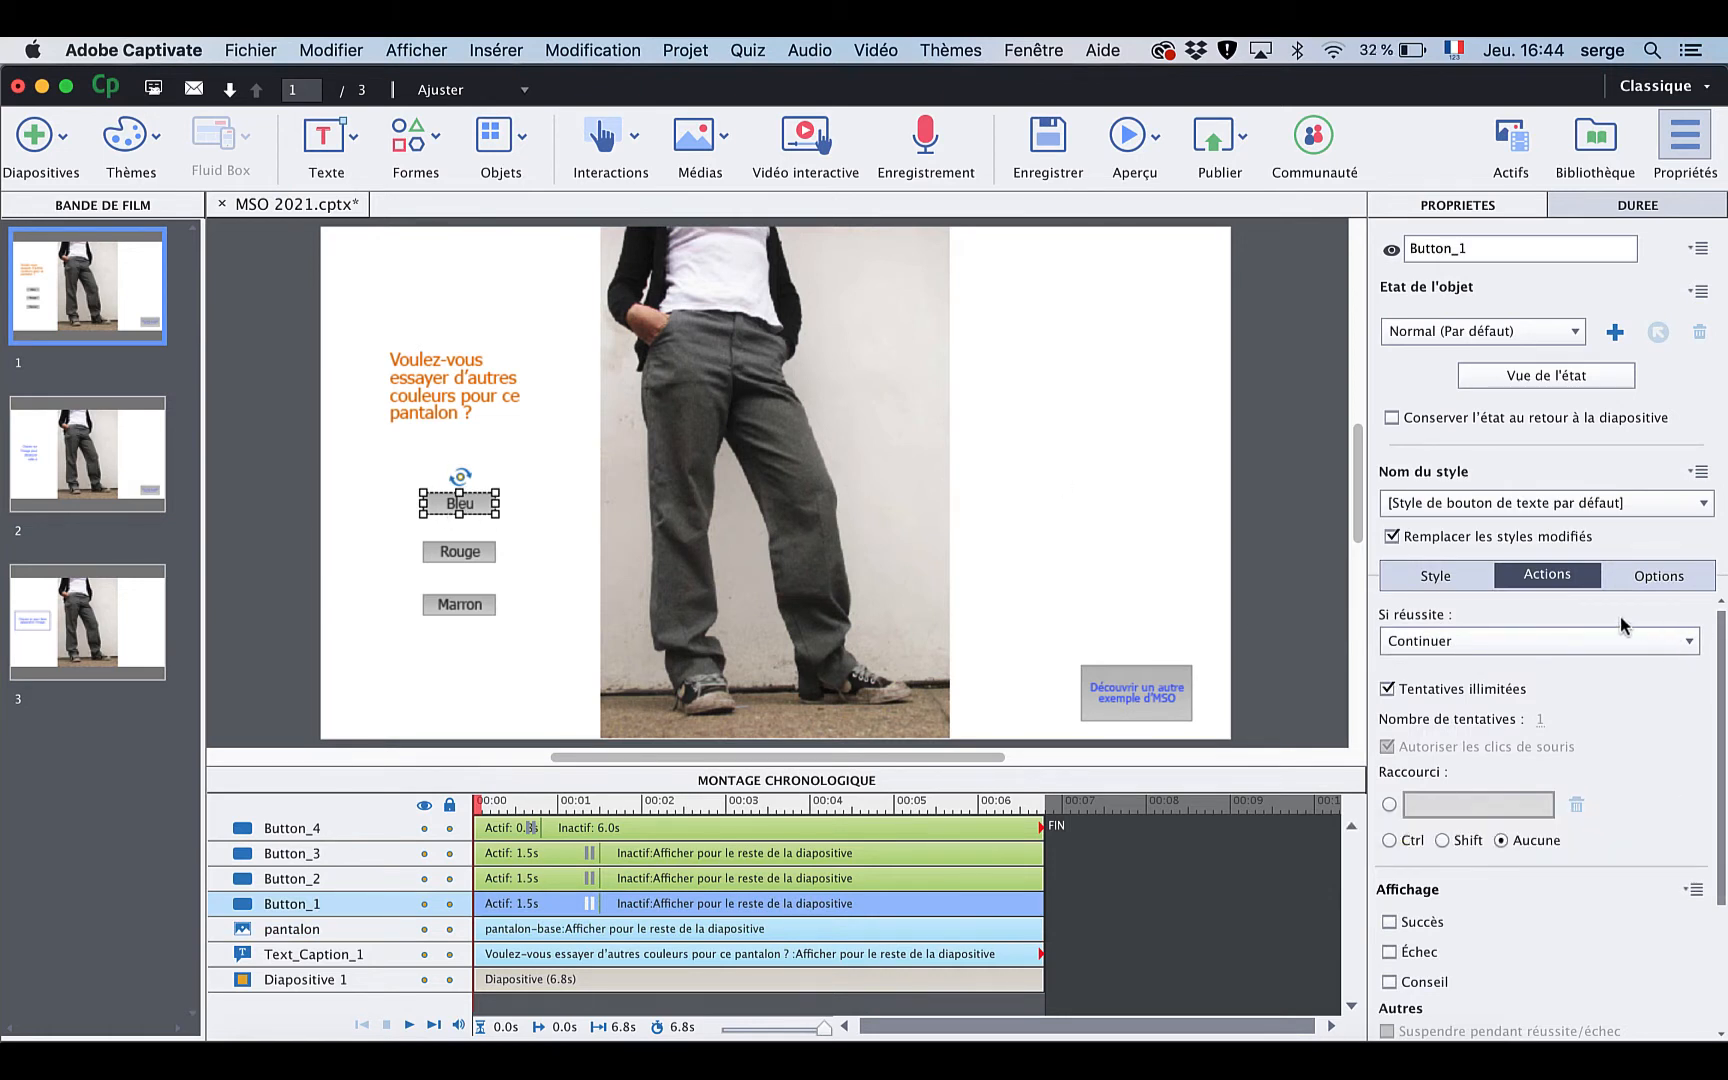
left_click(1556, 645)
scroll(1550, 595, "down", 5)
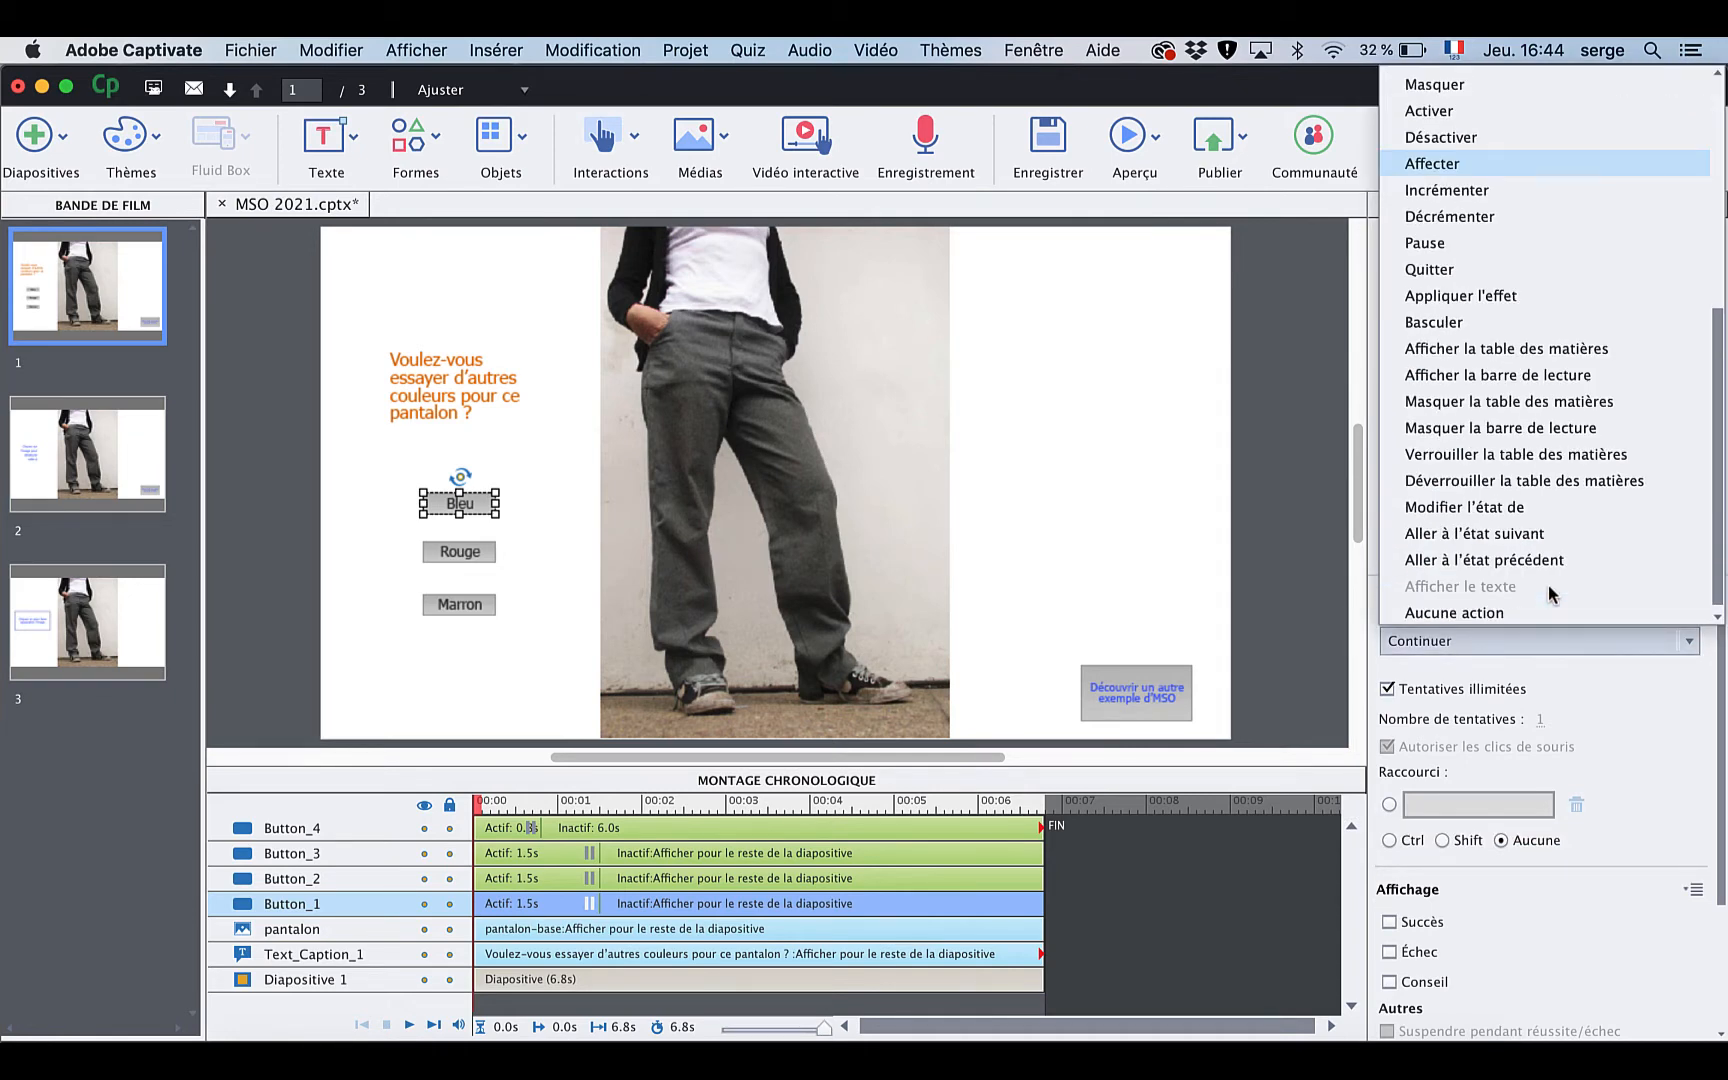
left_click(1516, 507)
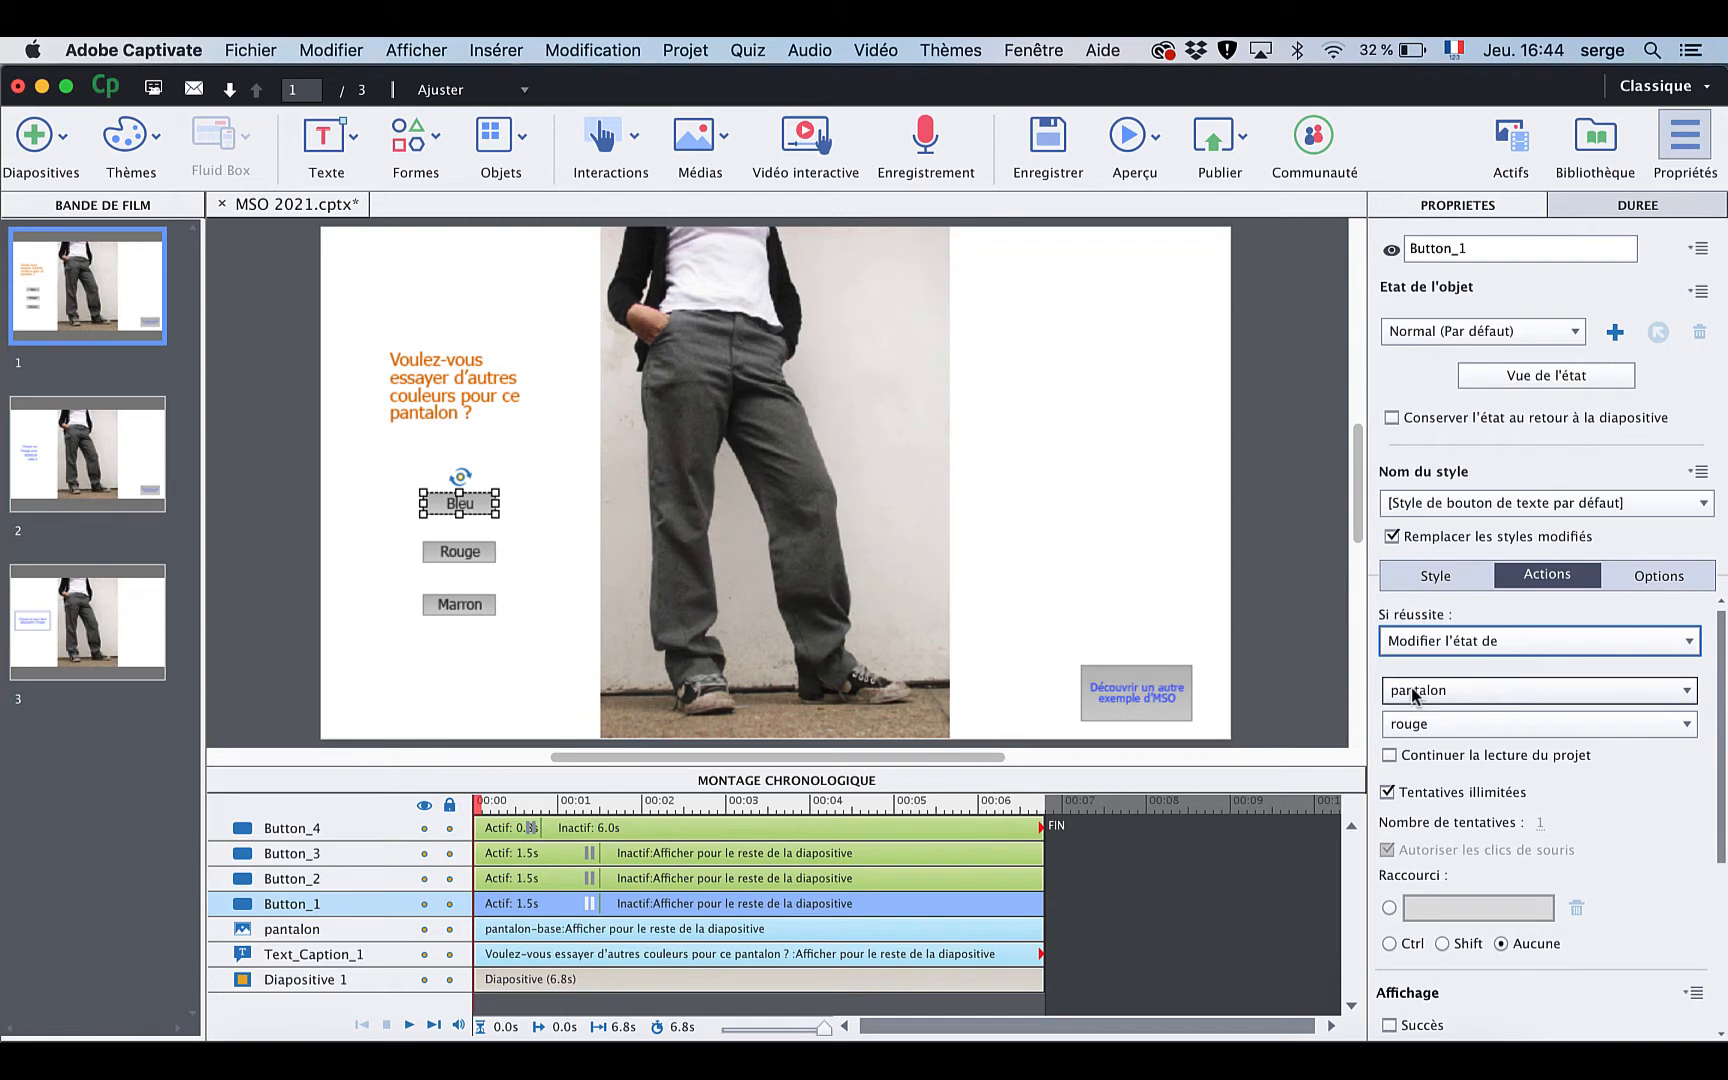
left_click(1469, 726)
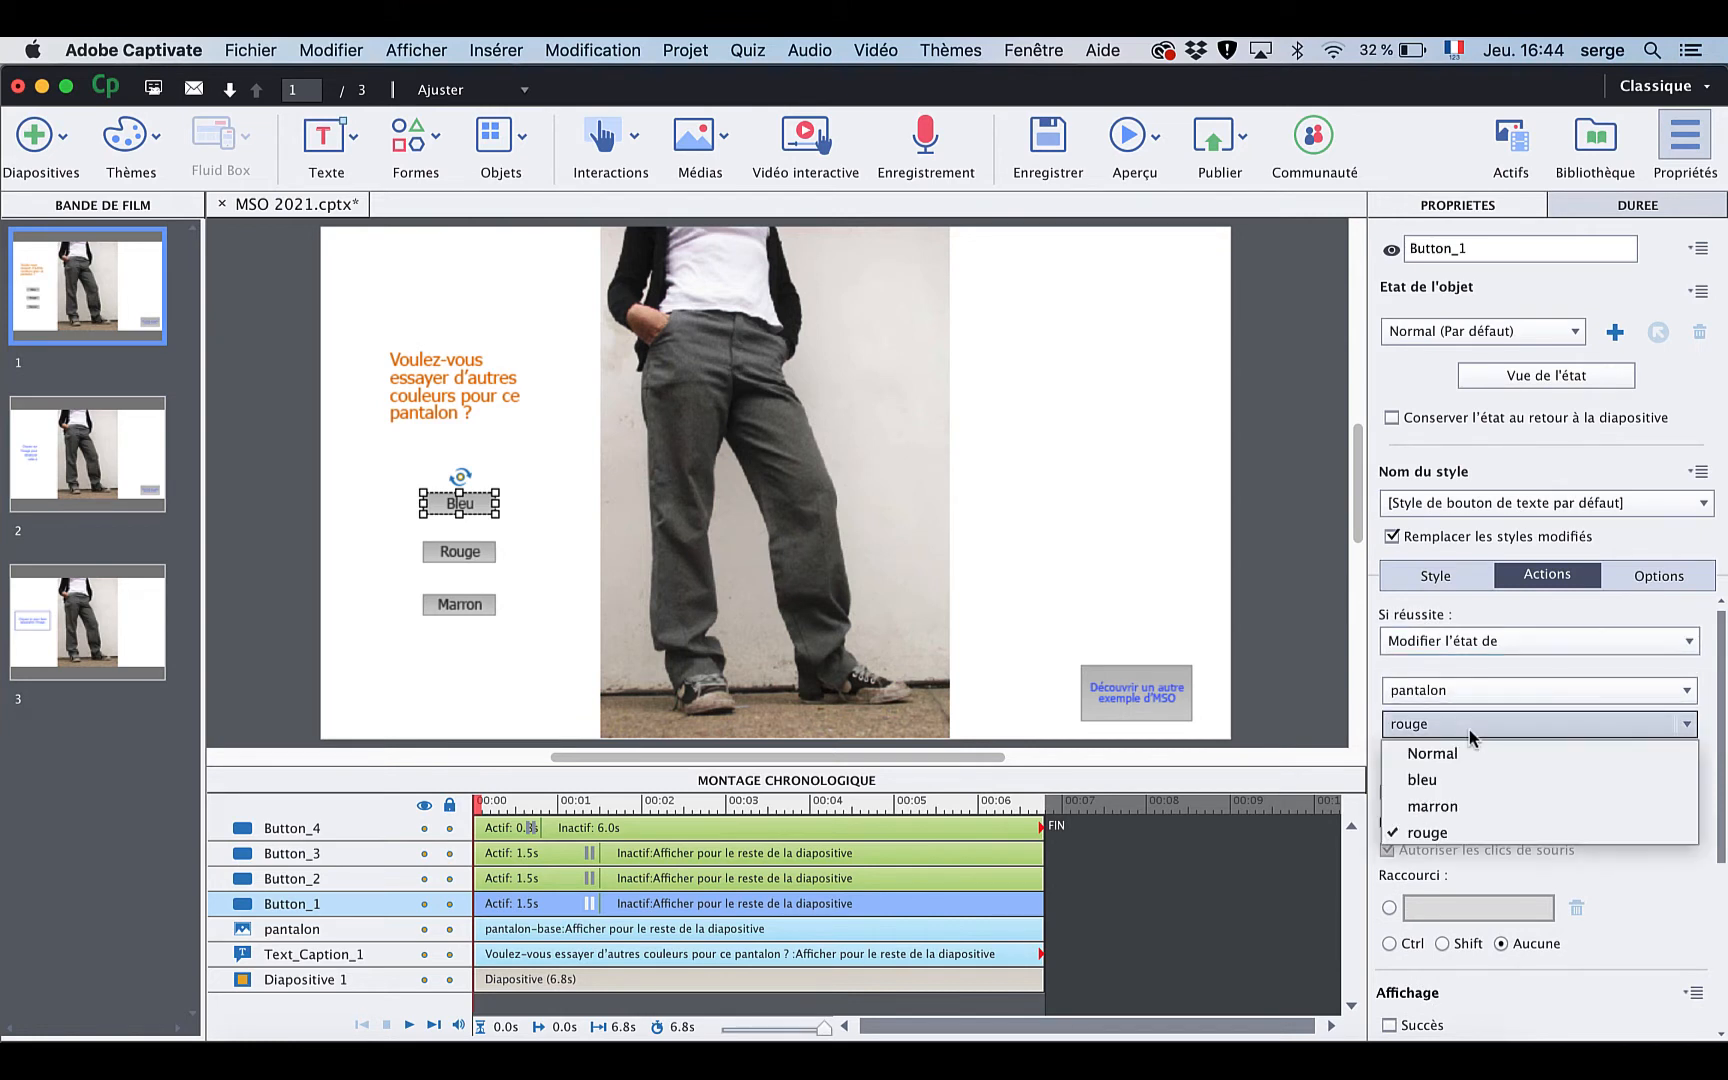
left_click(1453, 781)
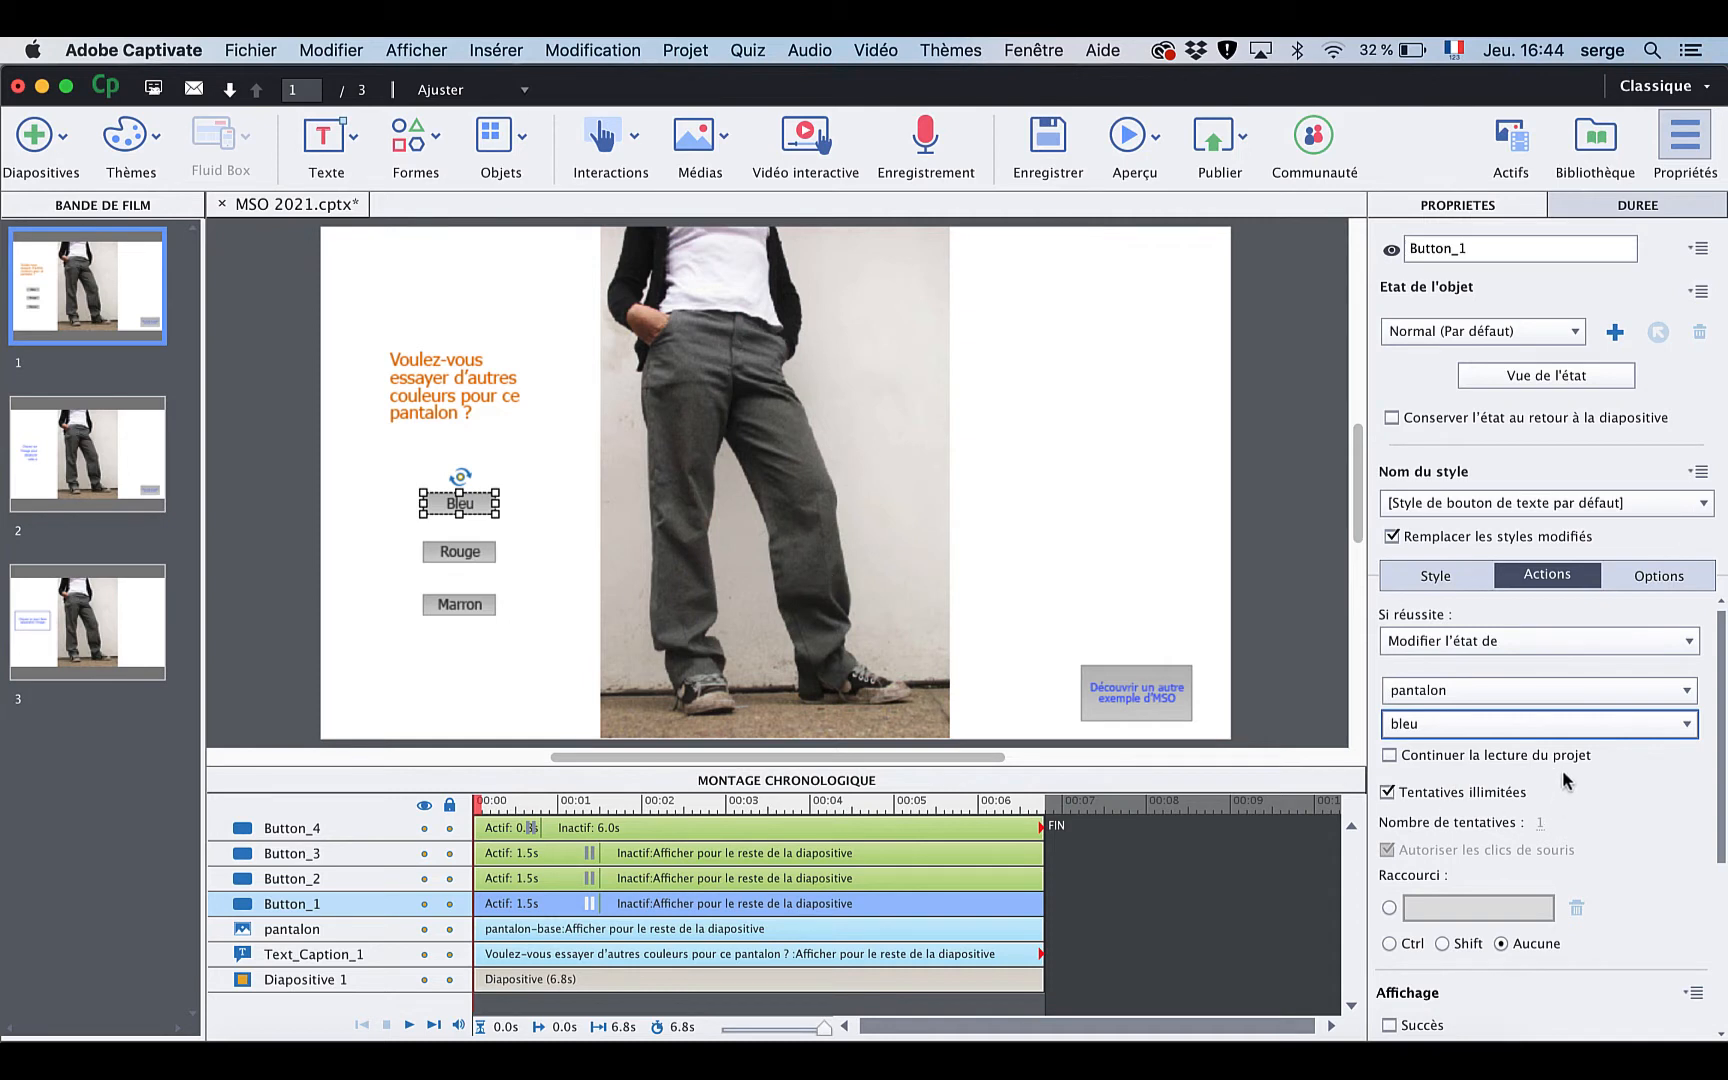
Set the Rouge button's success action to "Modifier l'état de" pantalon with state rouge, and enable "Continuer la lecture du projet"
left_click(445, 558)
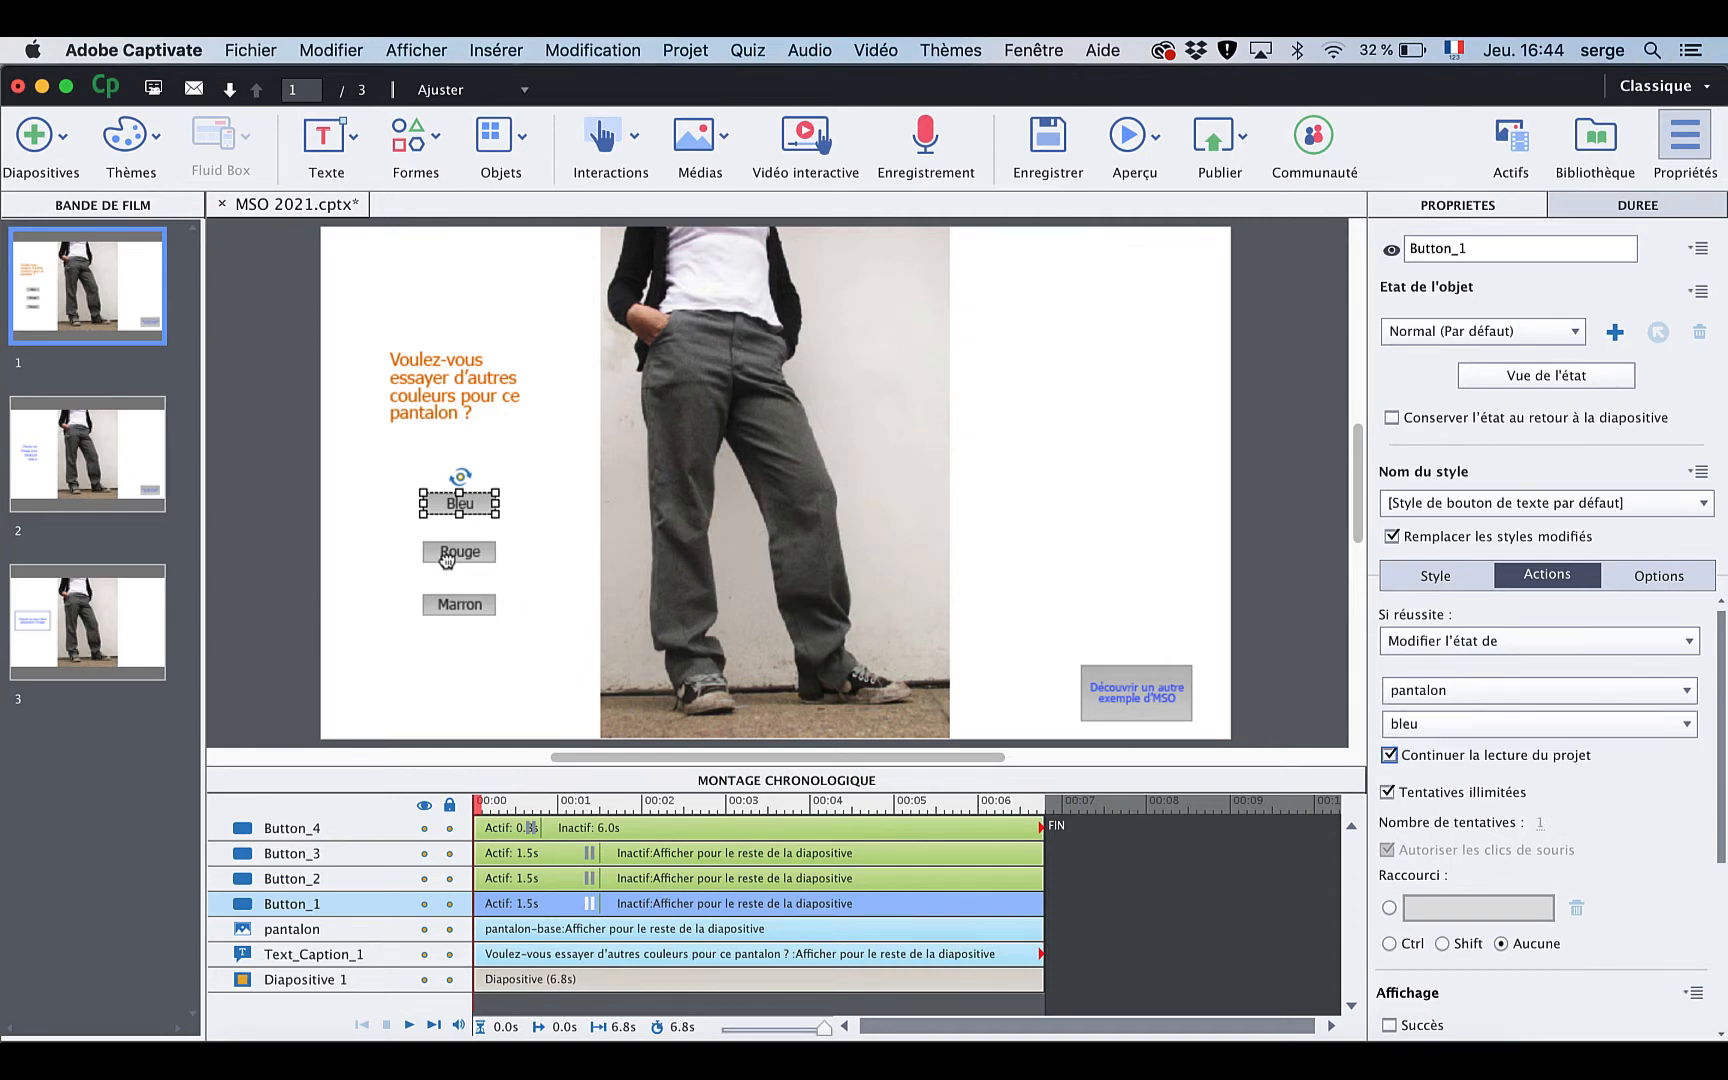
left_click(1474, 650)
scroll(1530, 470, "down", 4)
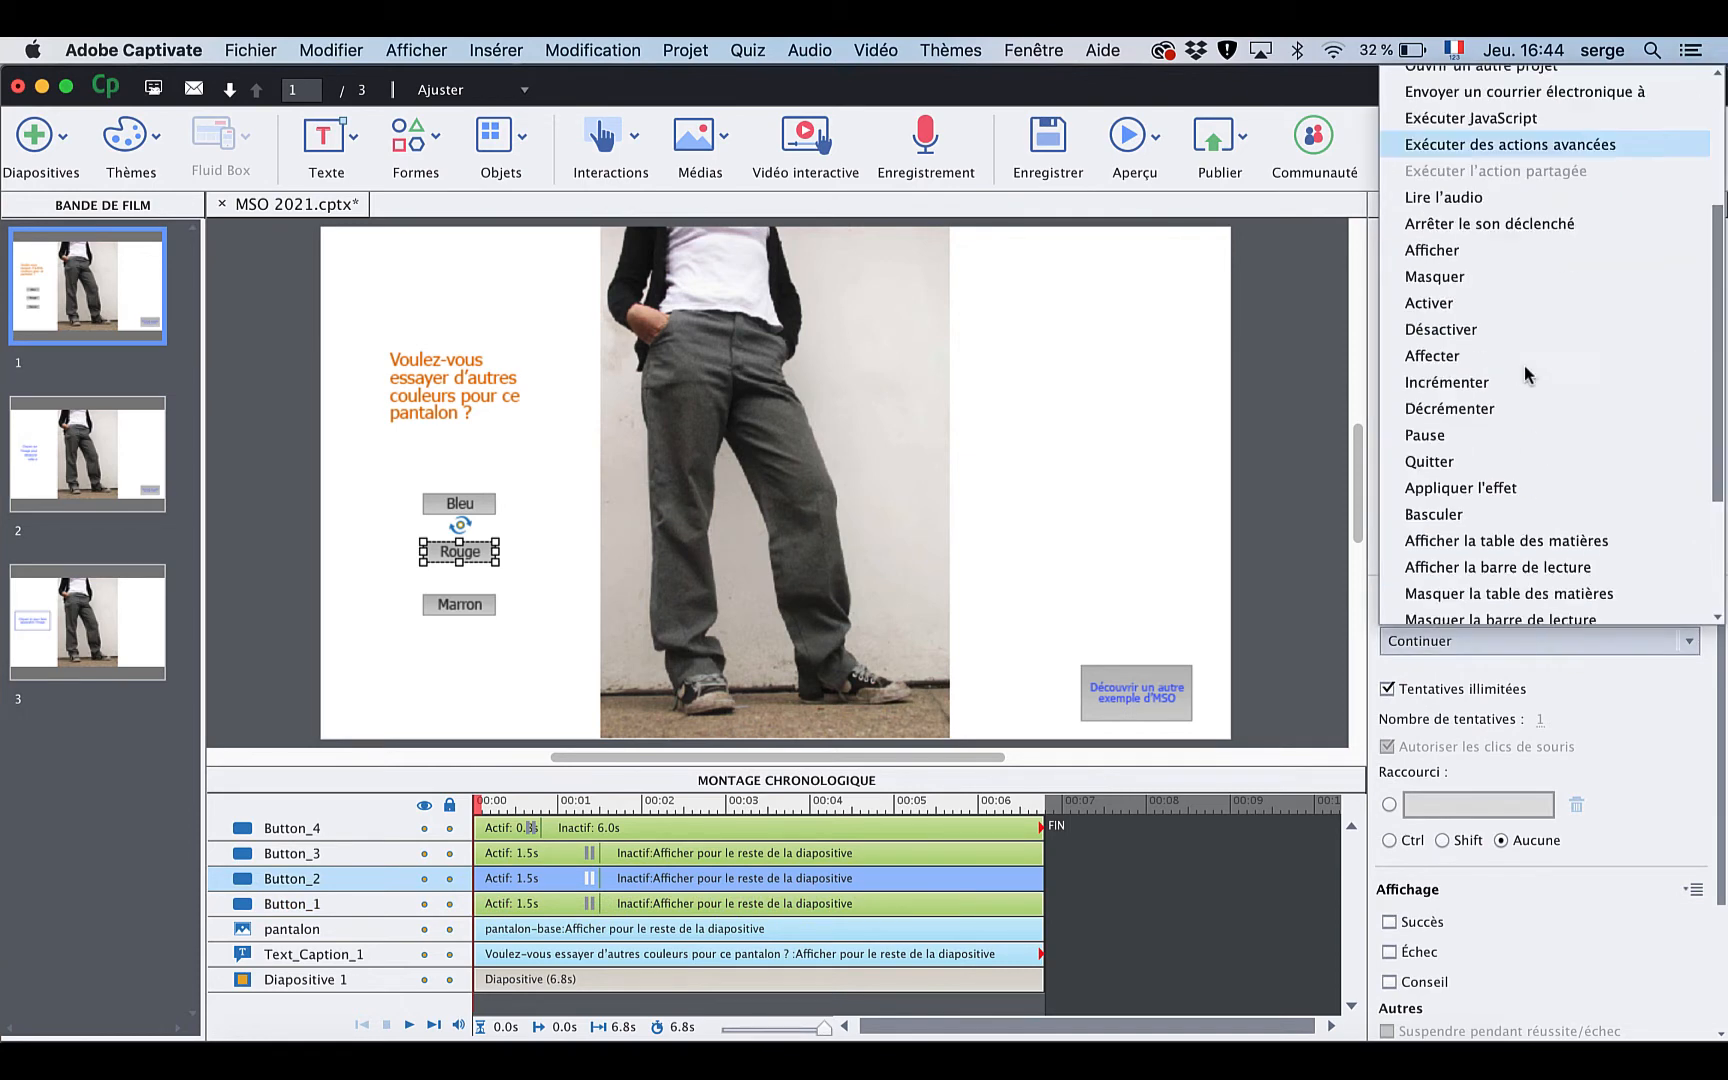
scroll(1488, 530, "down", 3)
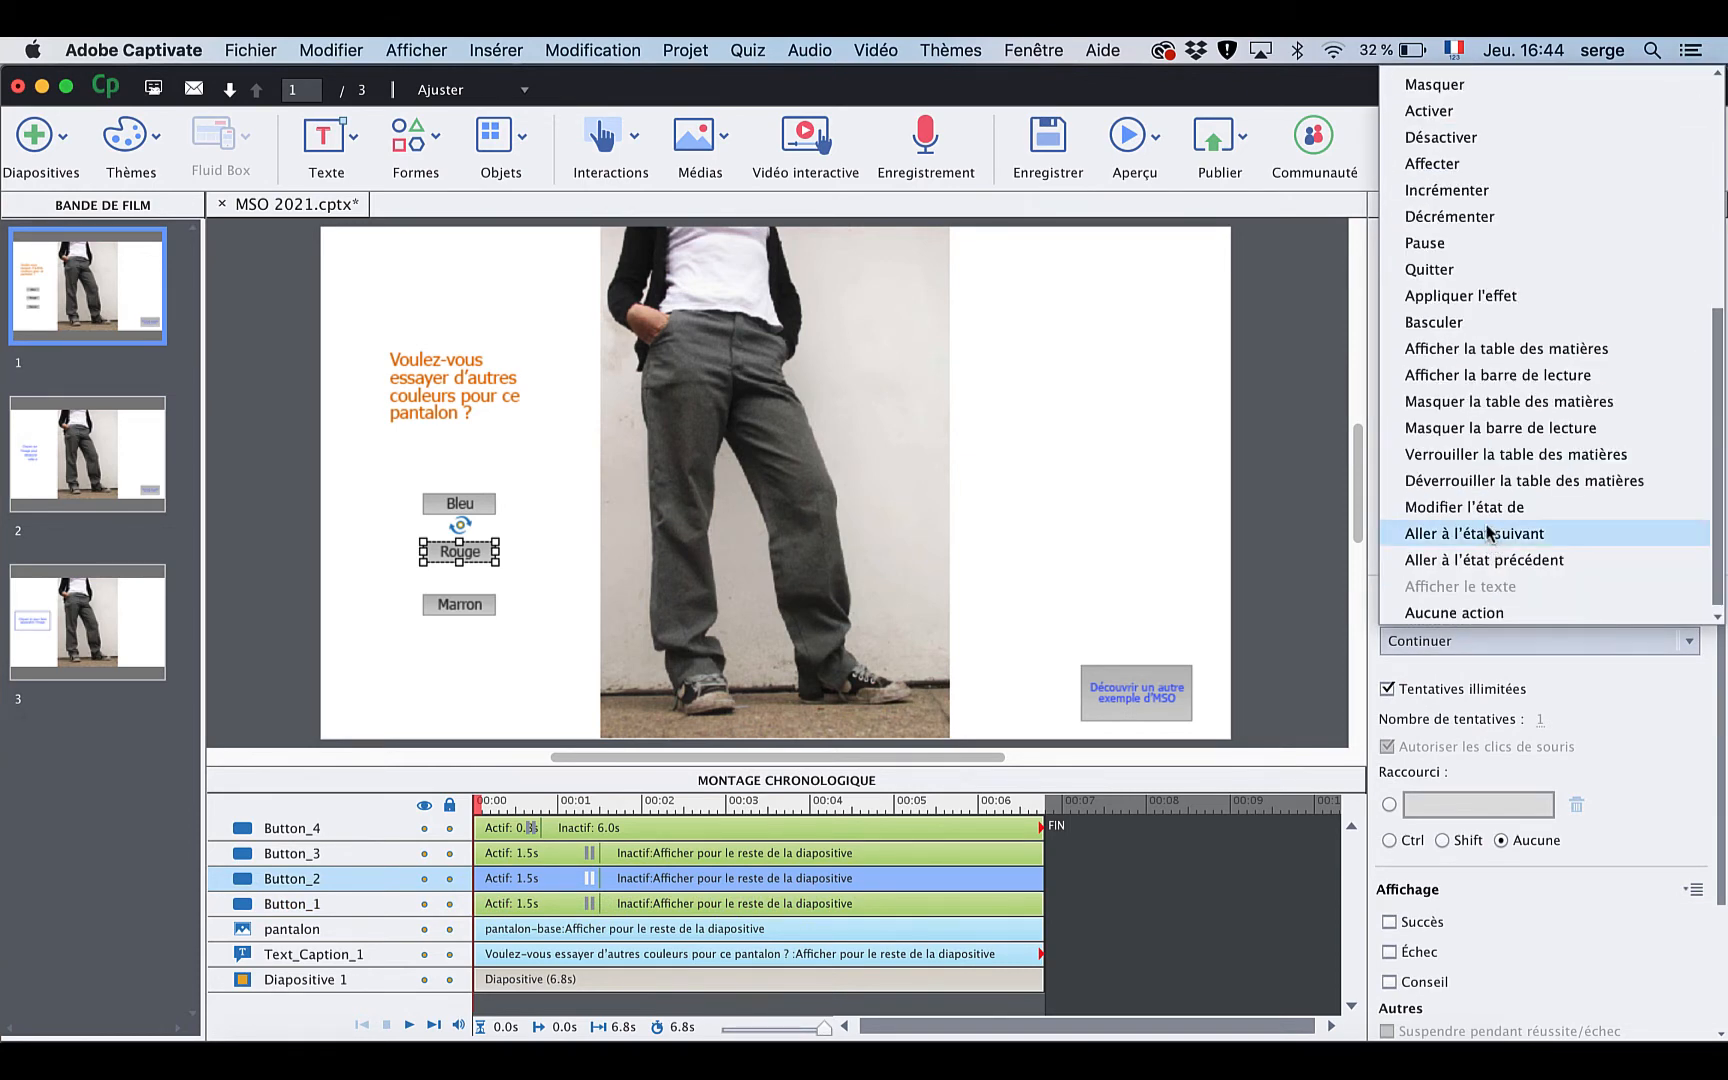
left_click(1484, 510)
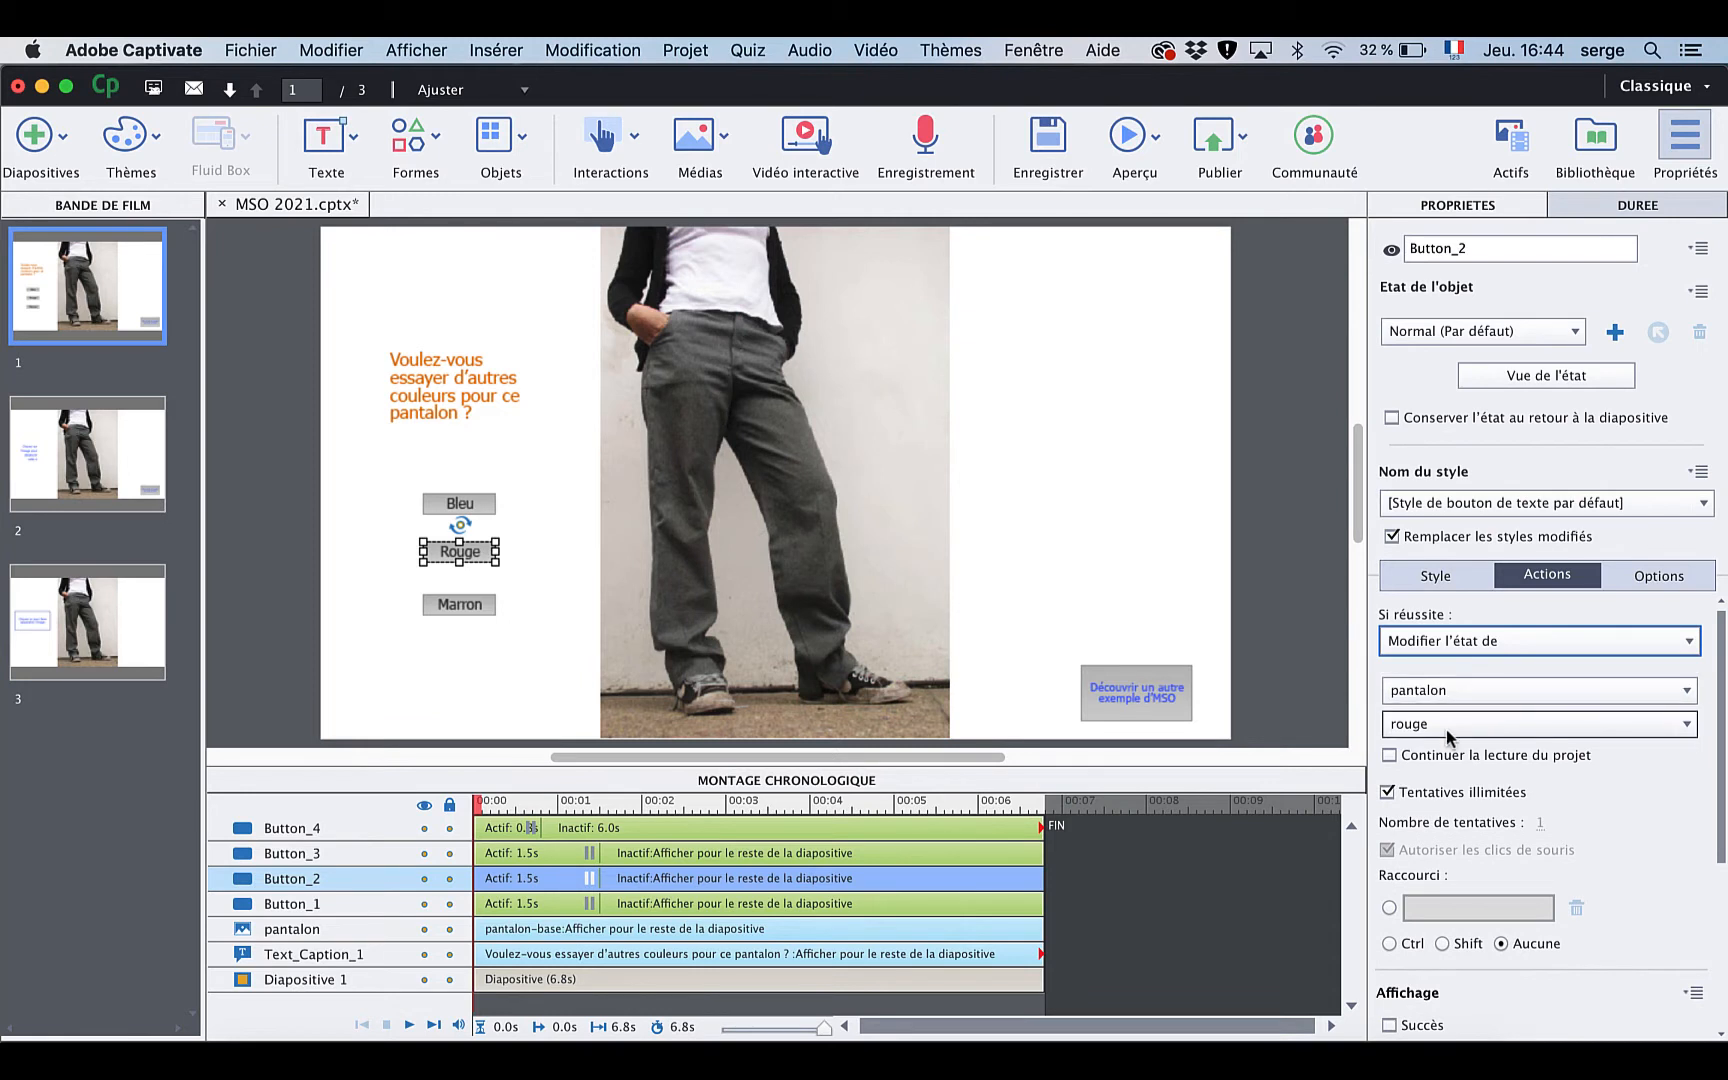
left_click(1505, 757)
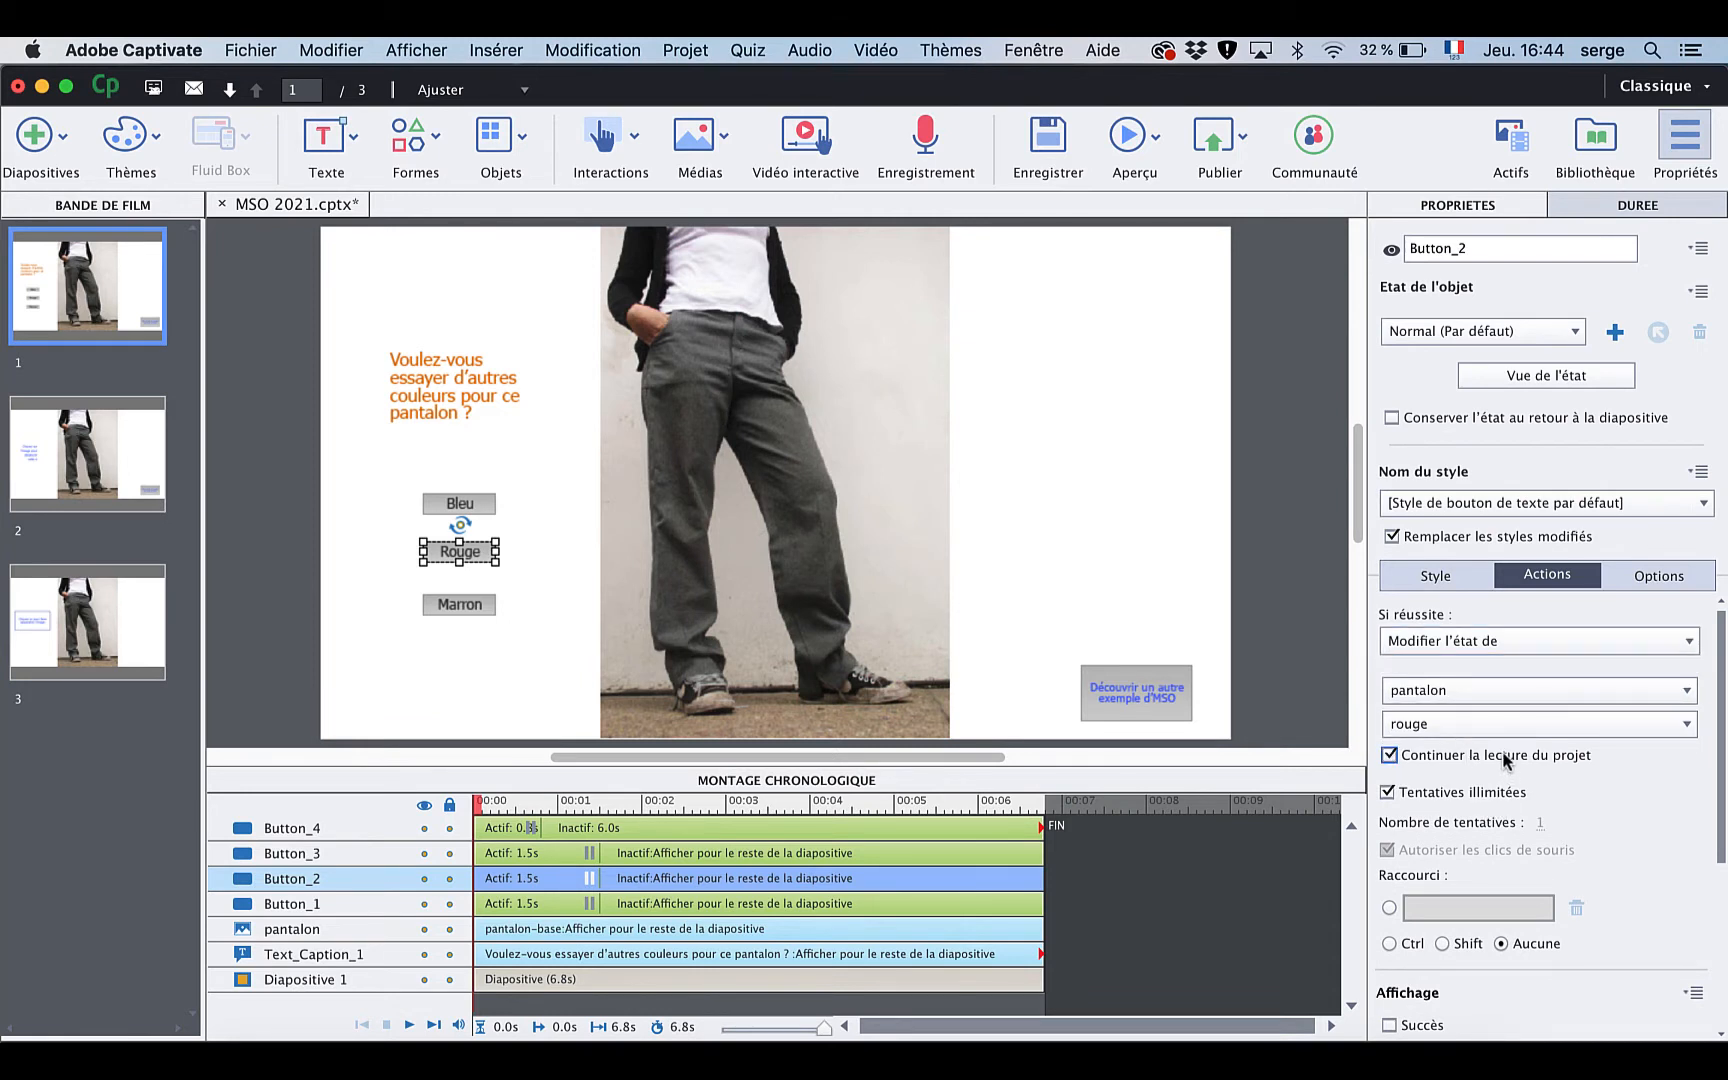
Set the Marron button's success action to "Modifier l'état de" pantalon with state marron, and enable "Continuer la lecture du projet"
key("Tab")
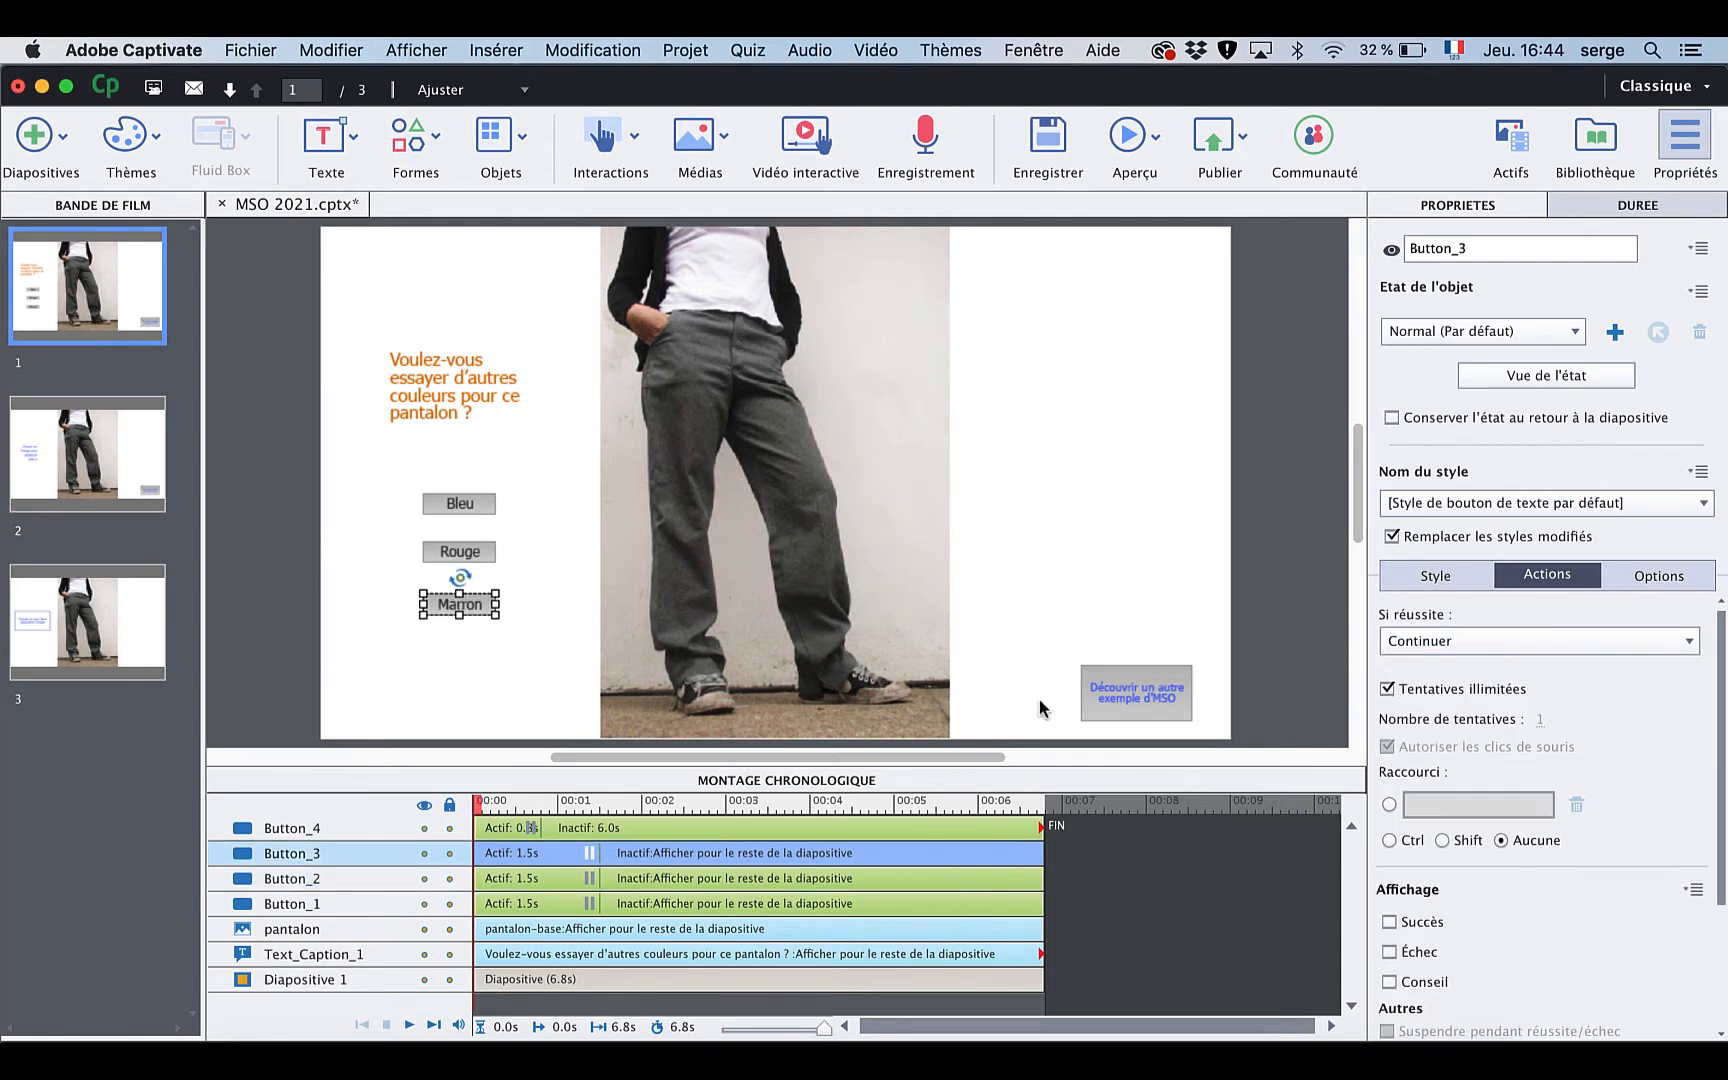
left_click(1575, 644)
scroll(1560, 560, "down", 5)
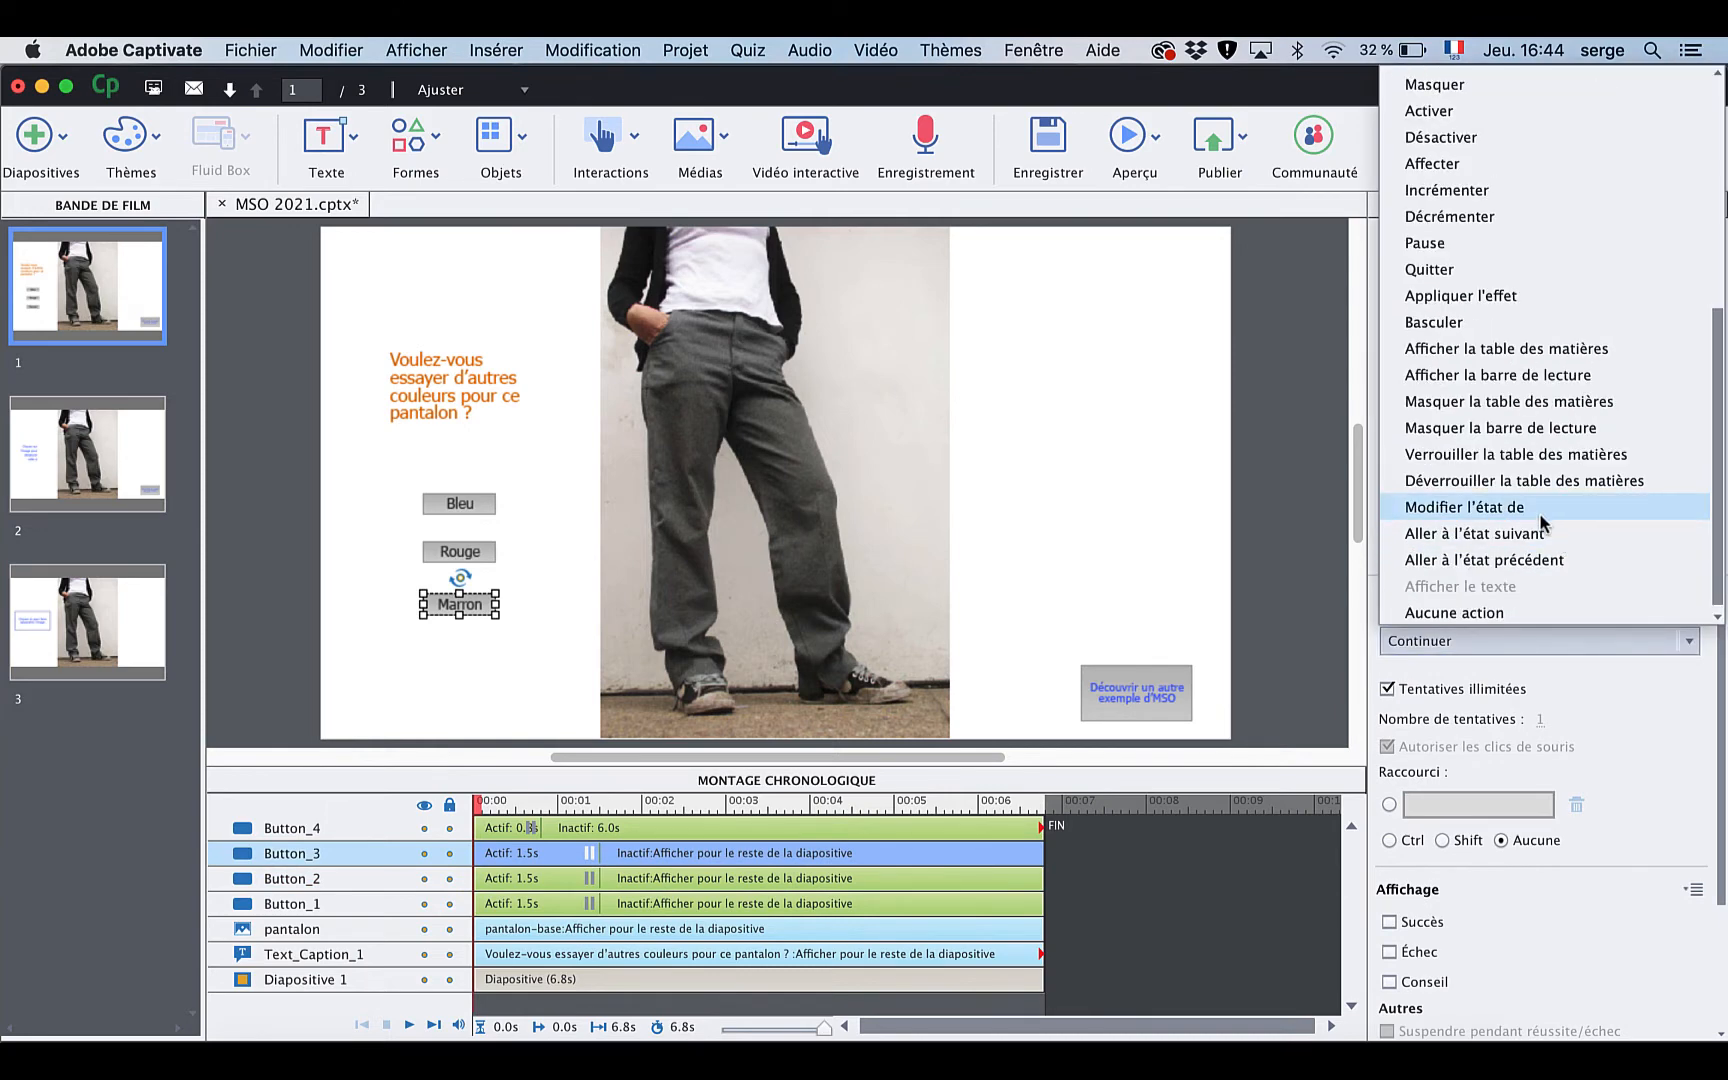
left_click(1543, 510)
left_click(1468, 725)
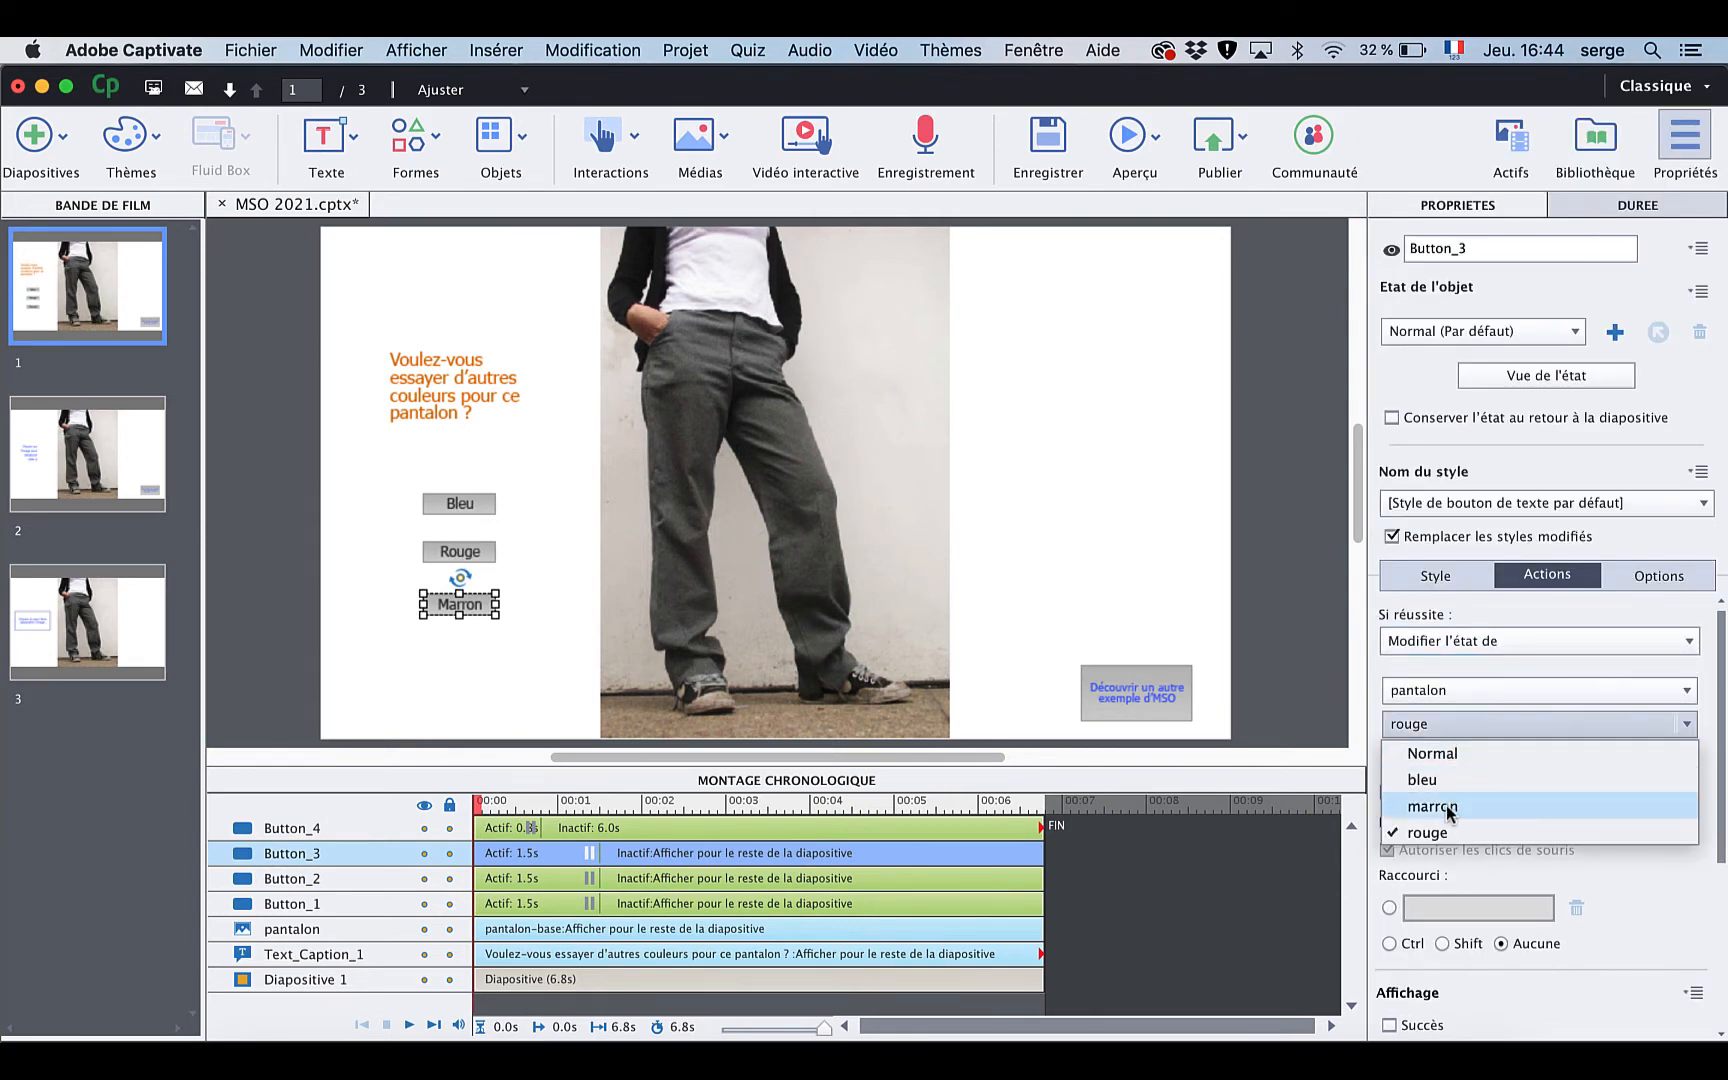
left_click(1446, 806)
left_click(1445, 755)
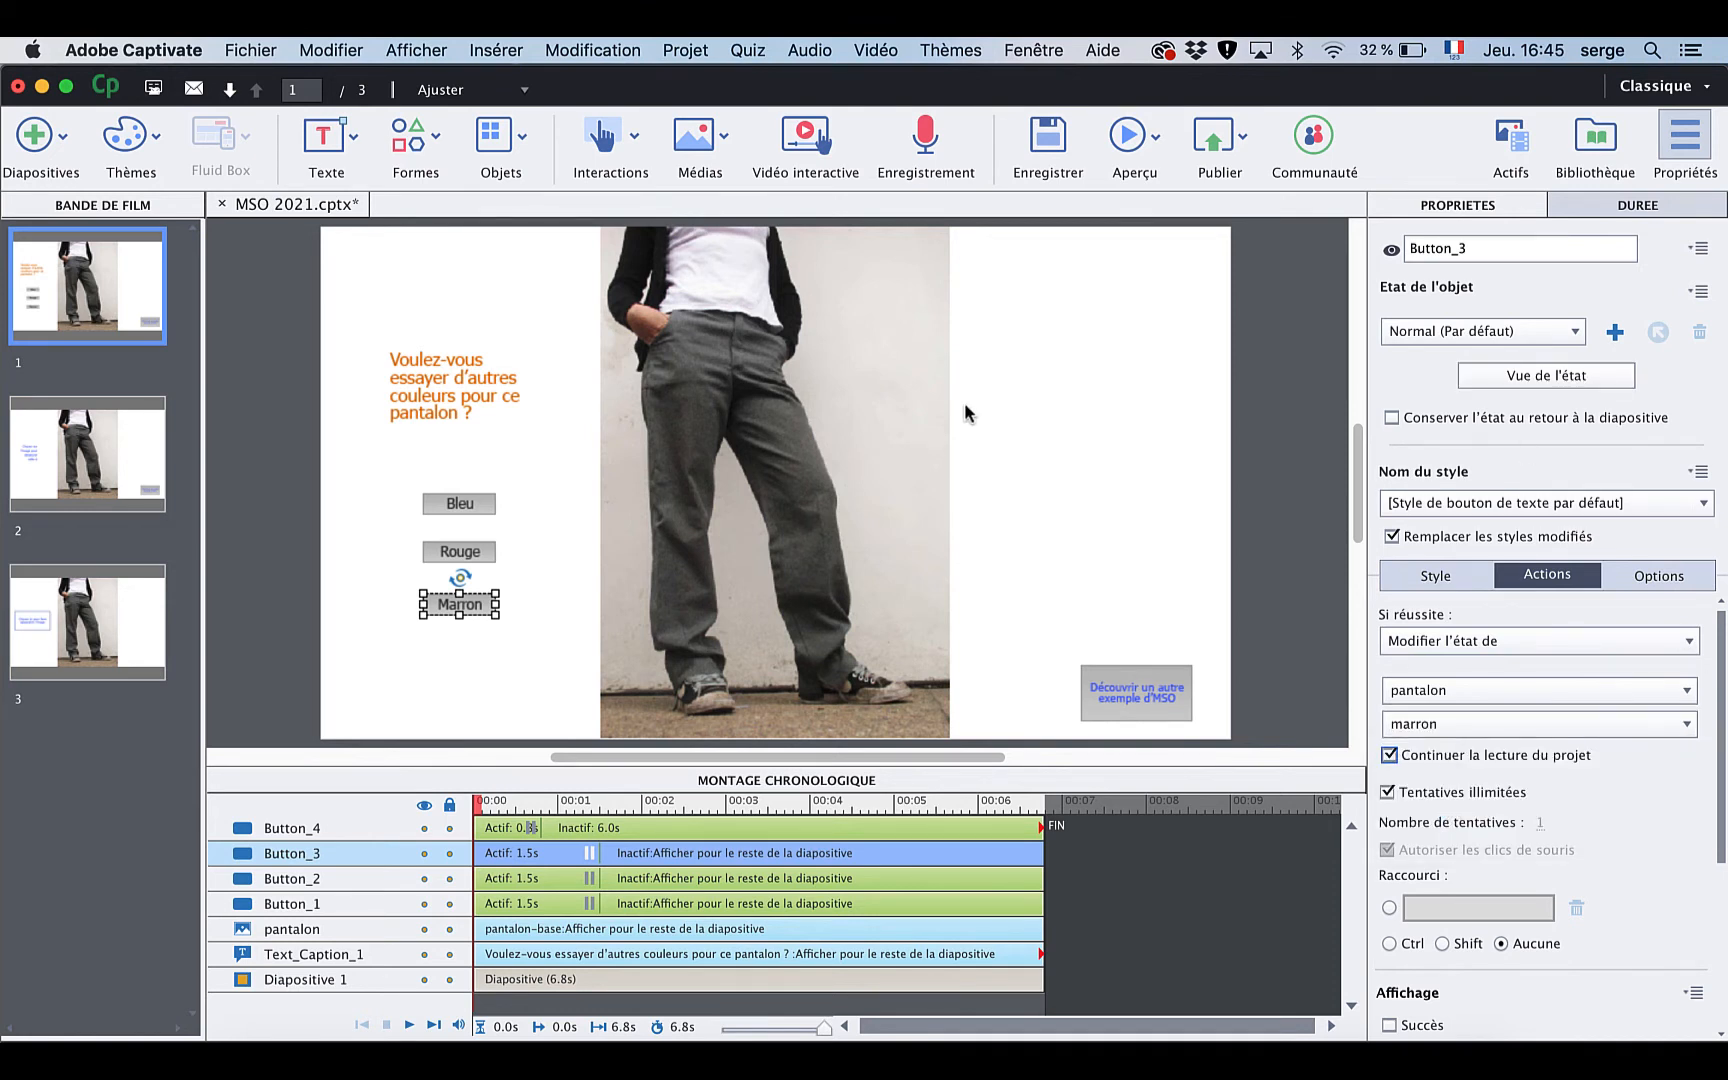
Preview the project as HTML5 in the browser, start playback, and test the Bleu, Rouge and Marron buttons
left_click(1197, 404)
left_click(1124, 140)
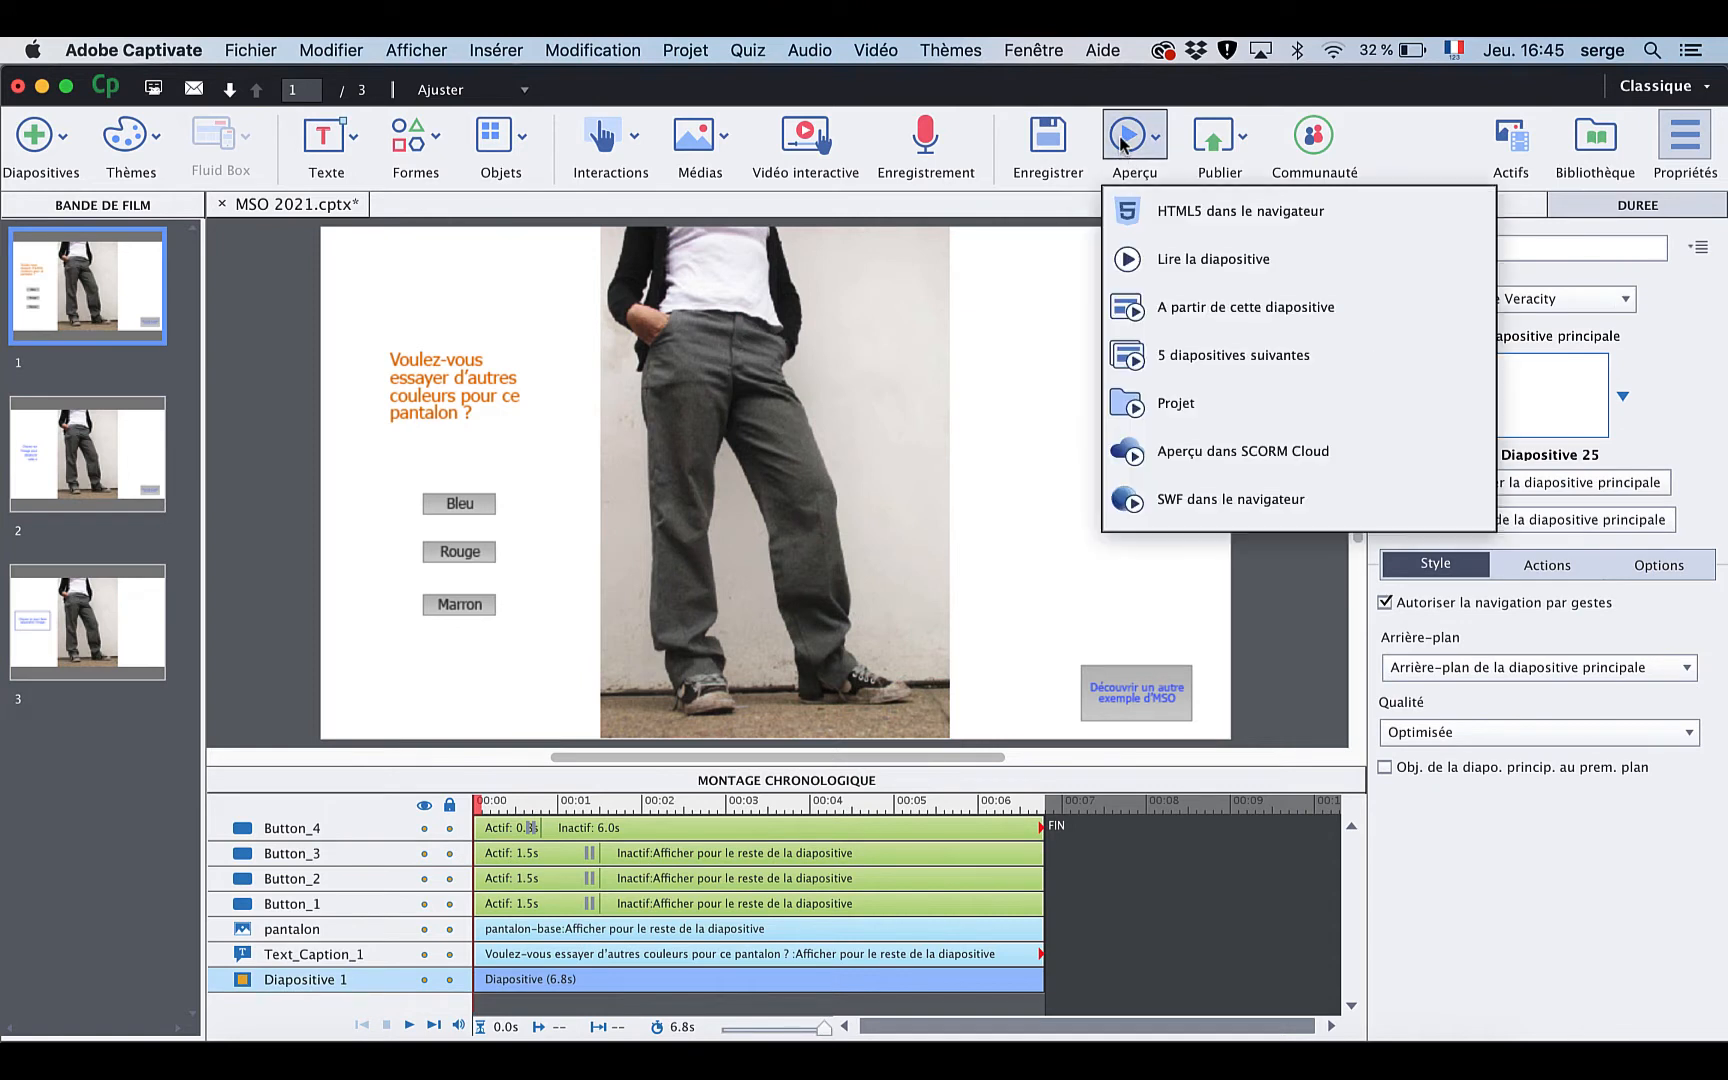
left_click(1137, 211)
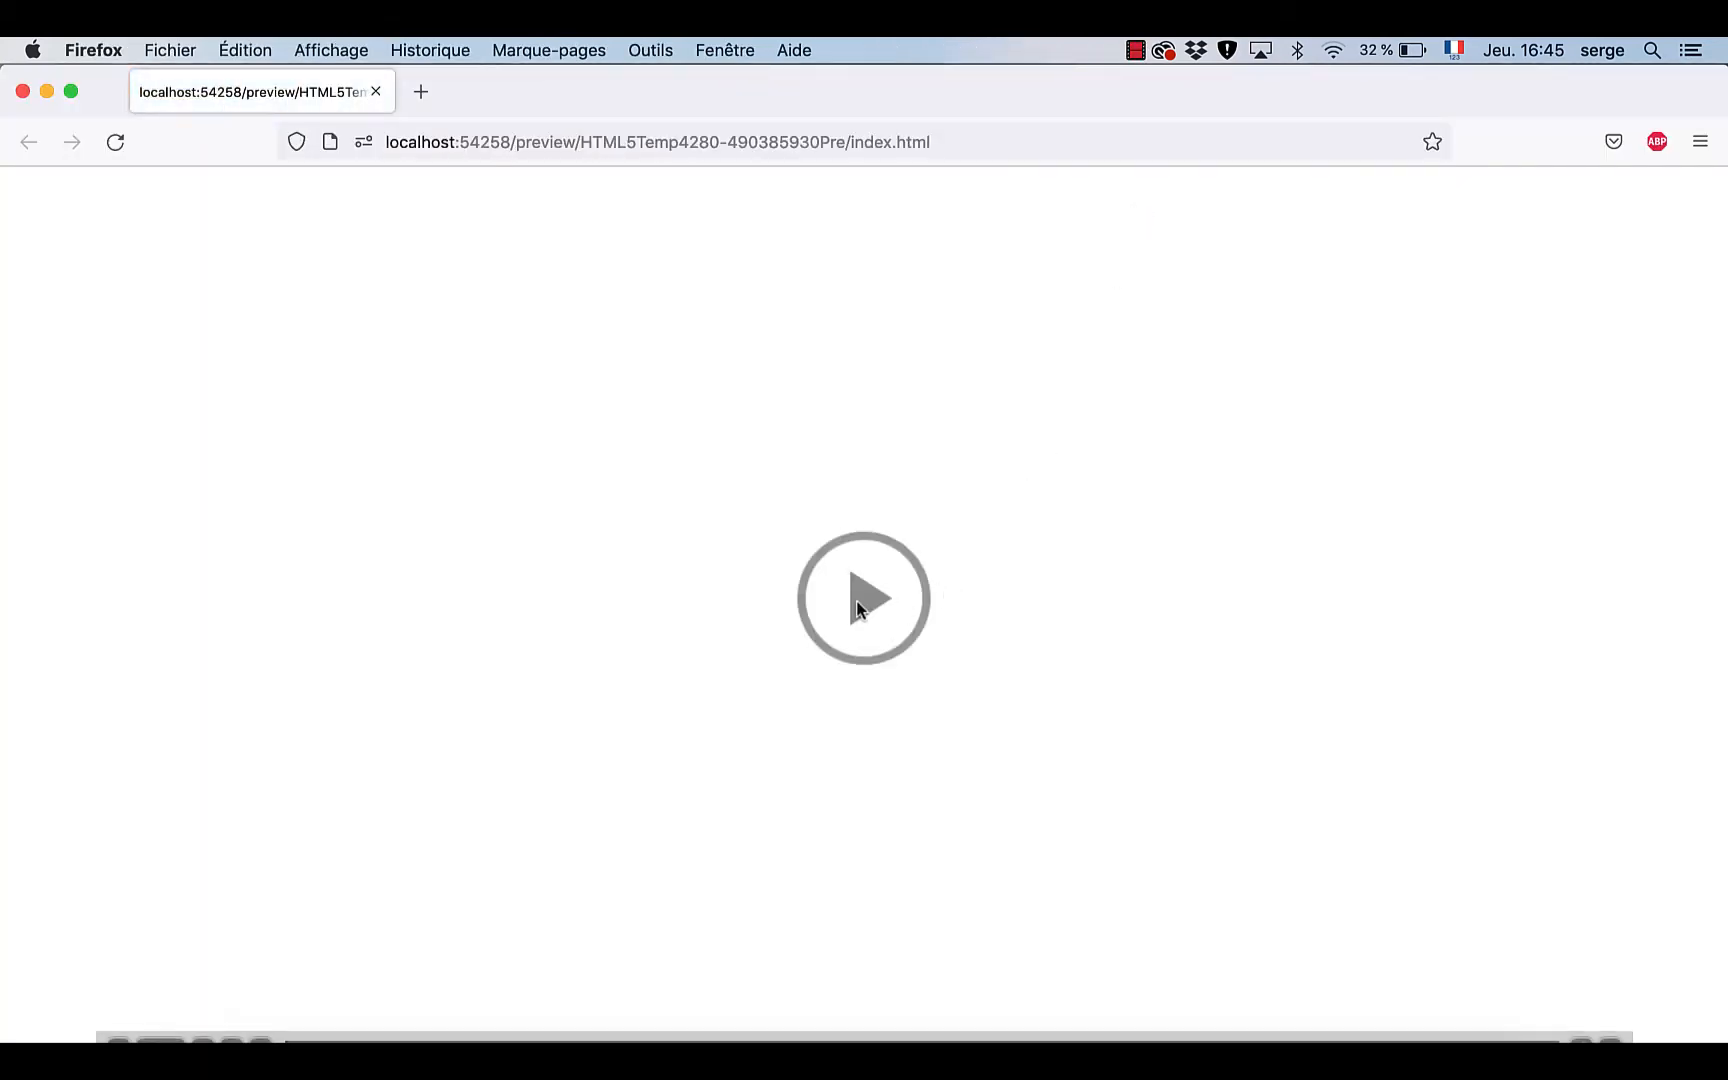
left_click(857, 607)
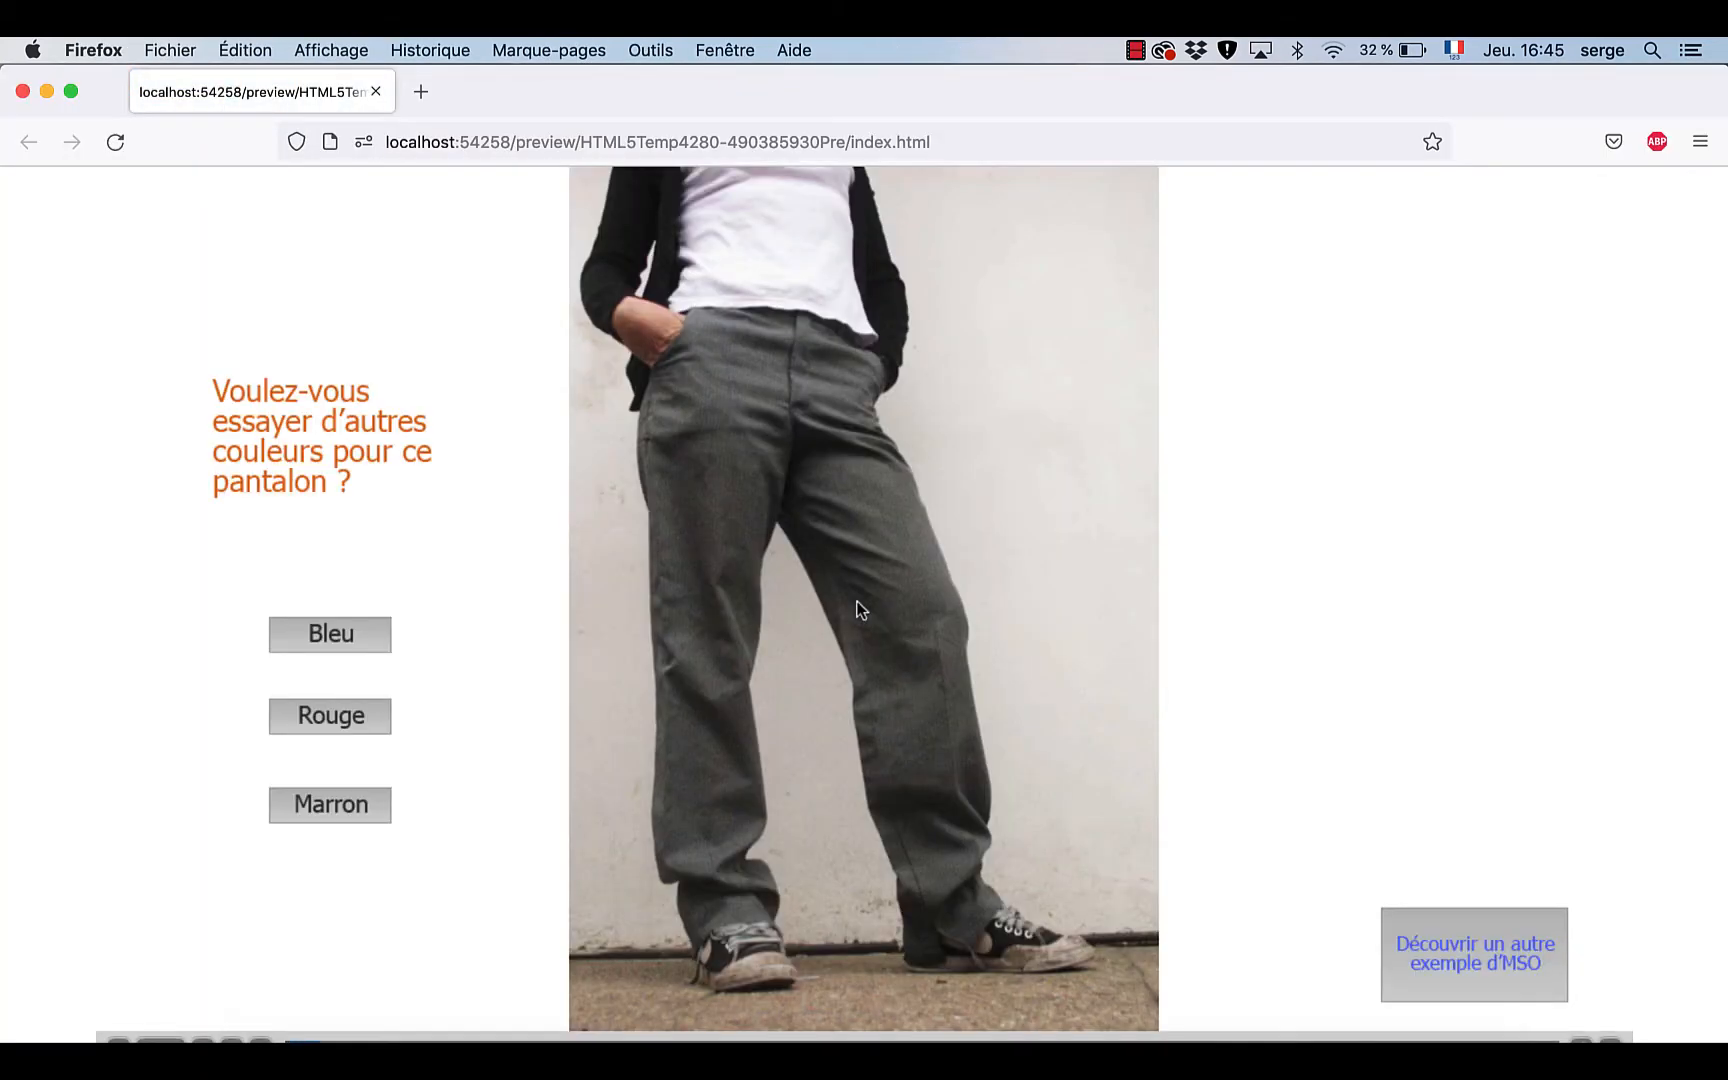
left_click(368, 639)
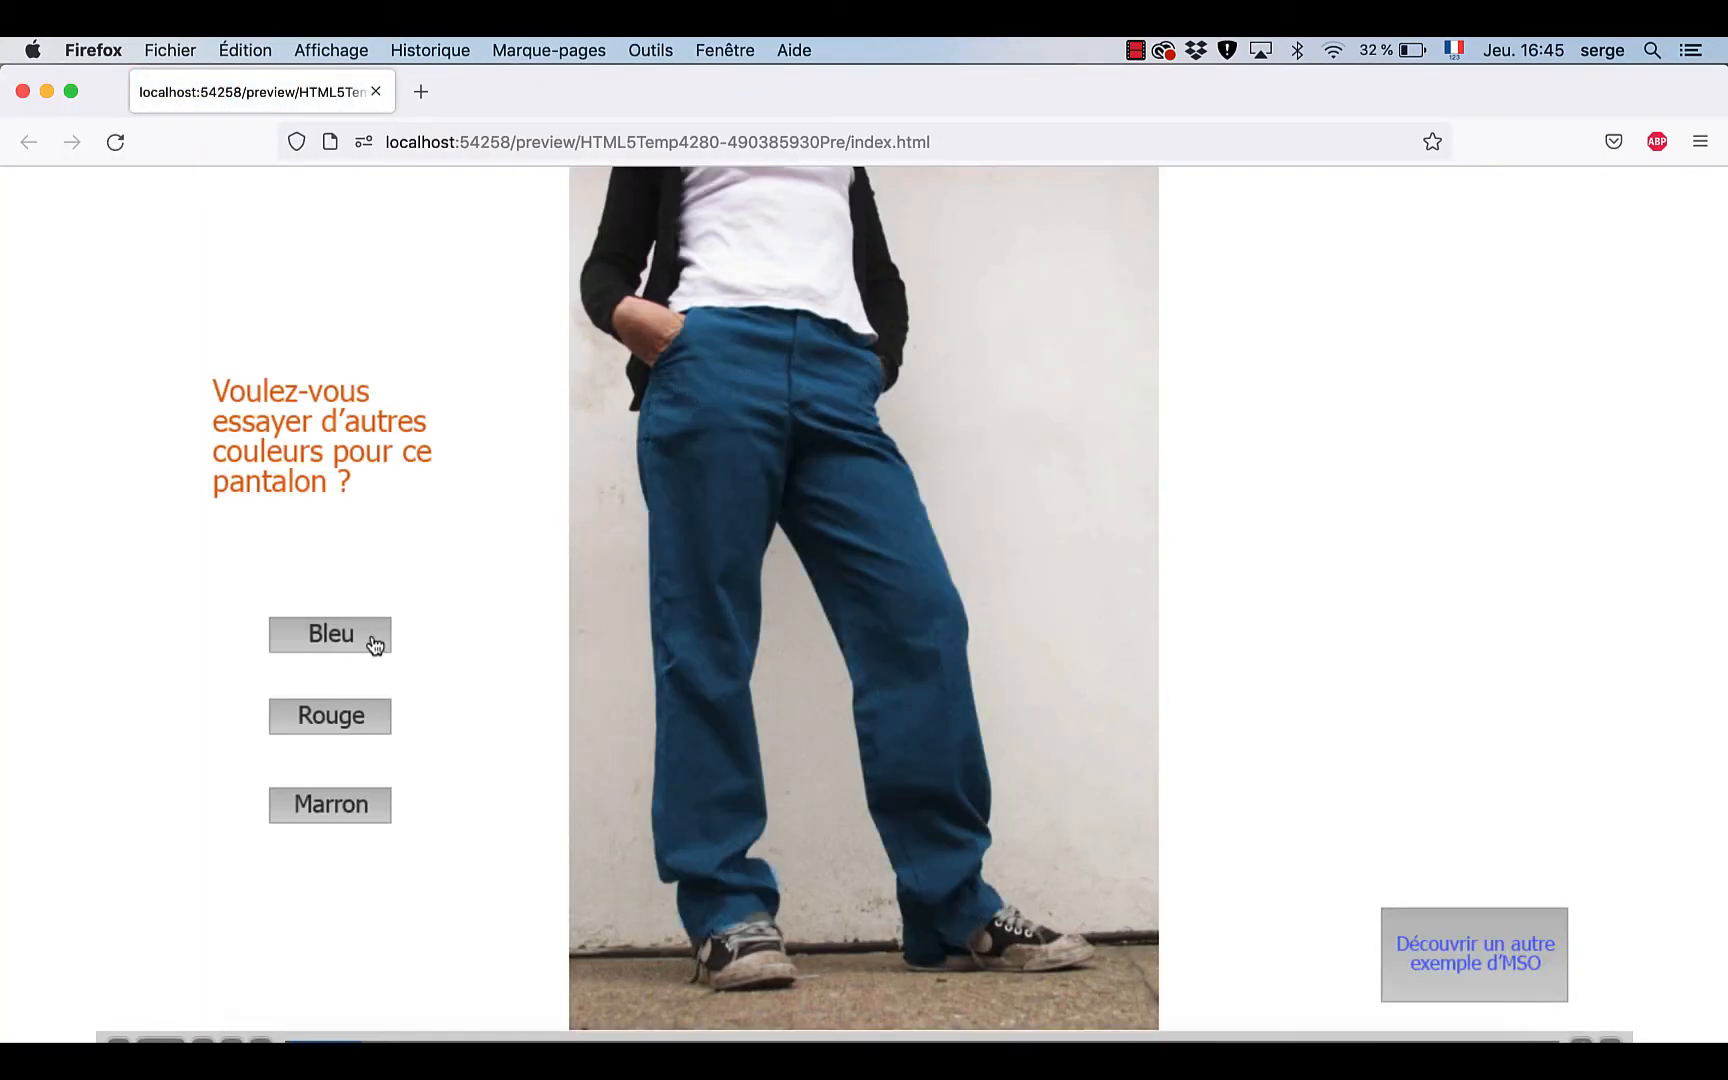
left_click(360, 725)
left_click(358, 810)
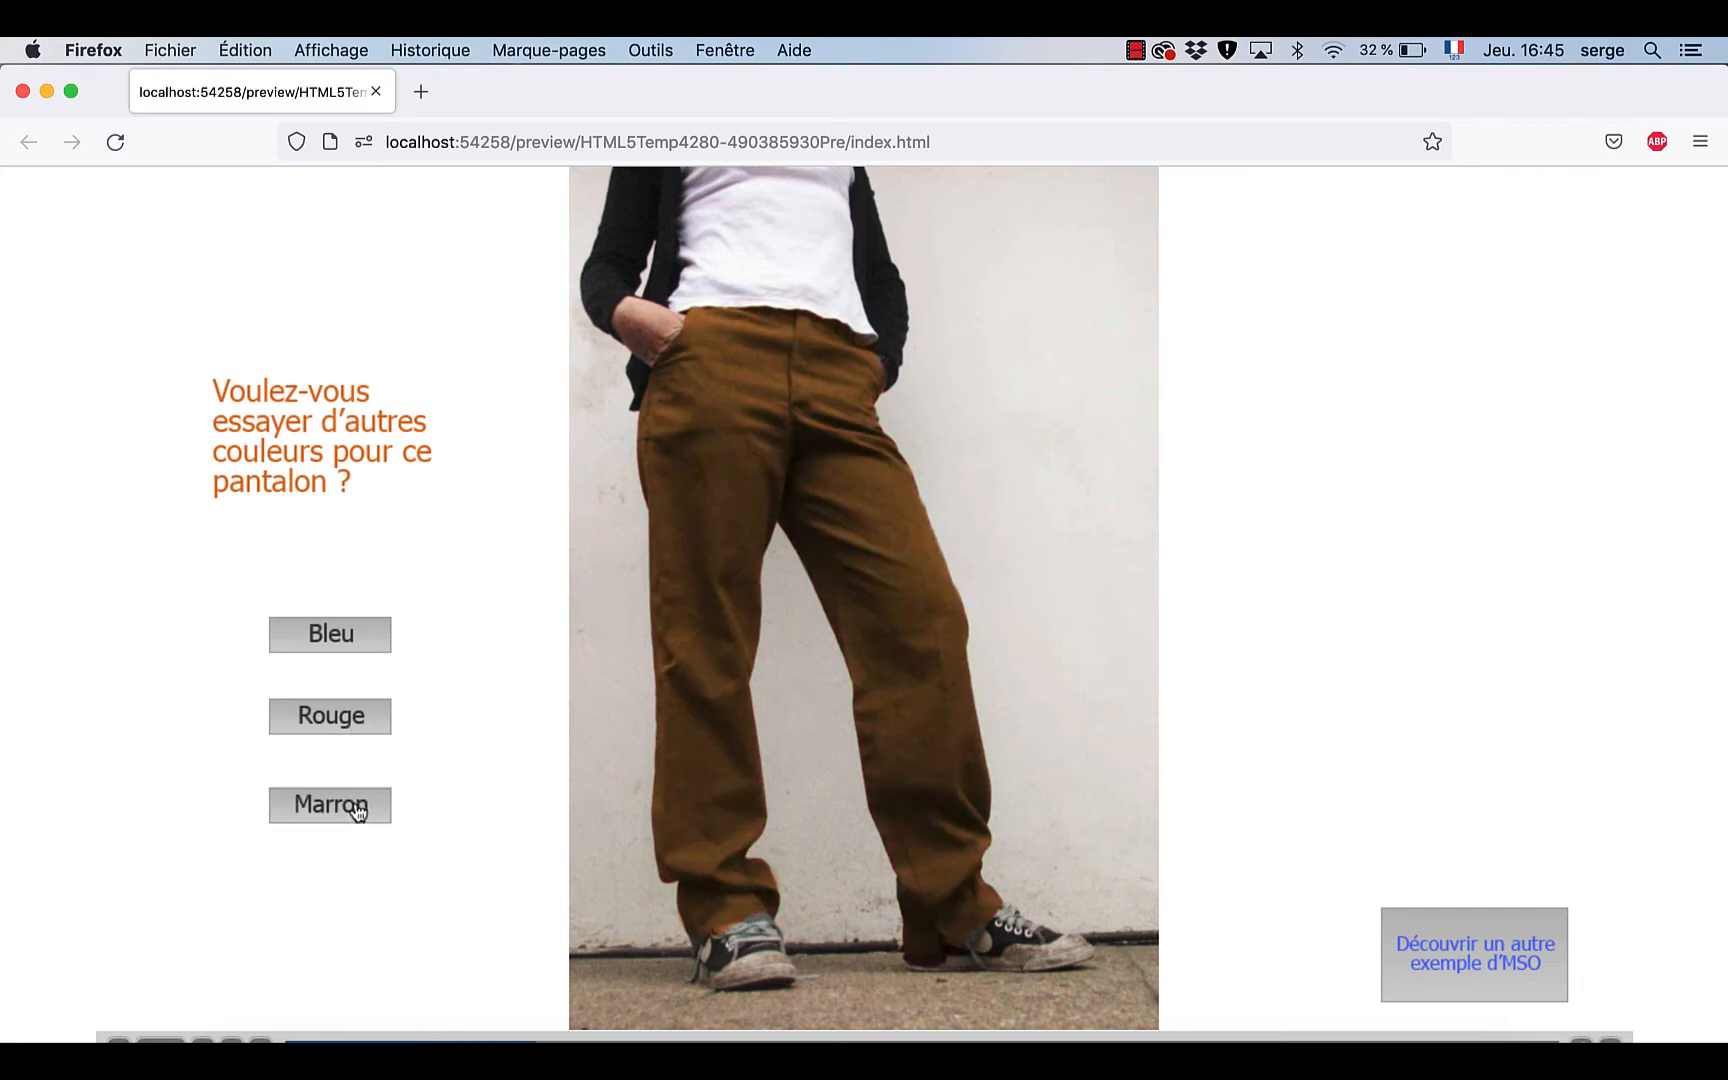
Switch back to Adobe Captivate and add a state named desature to the trouser image on slide 2
key("super+Tab")
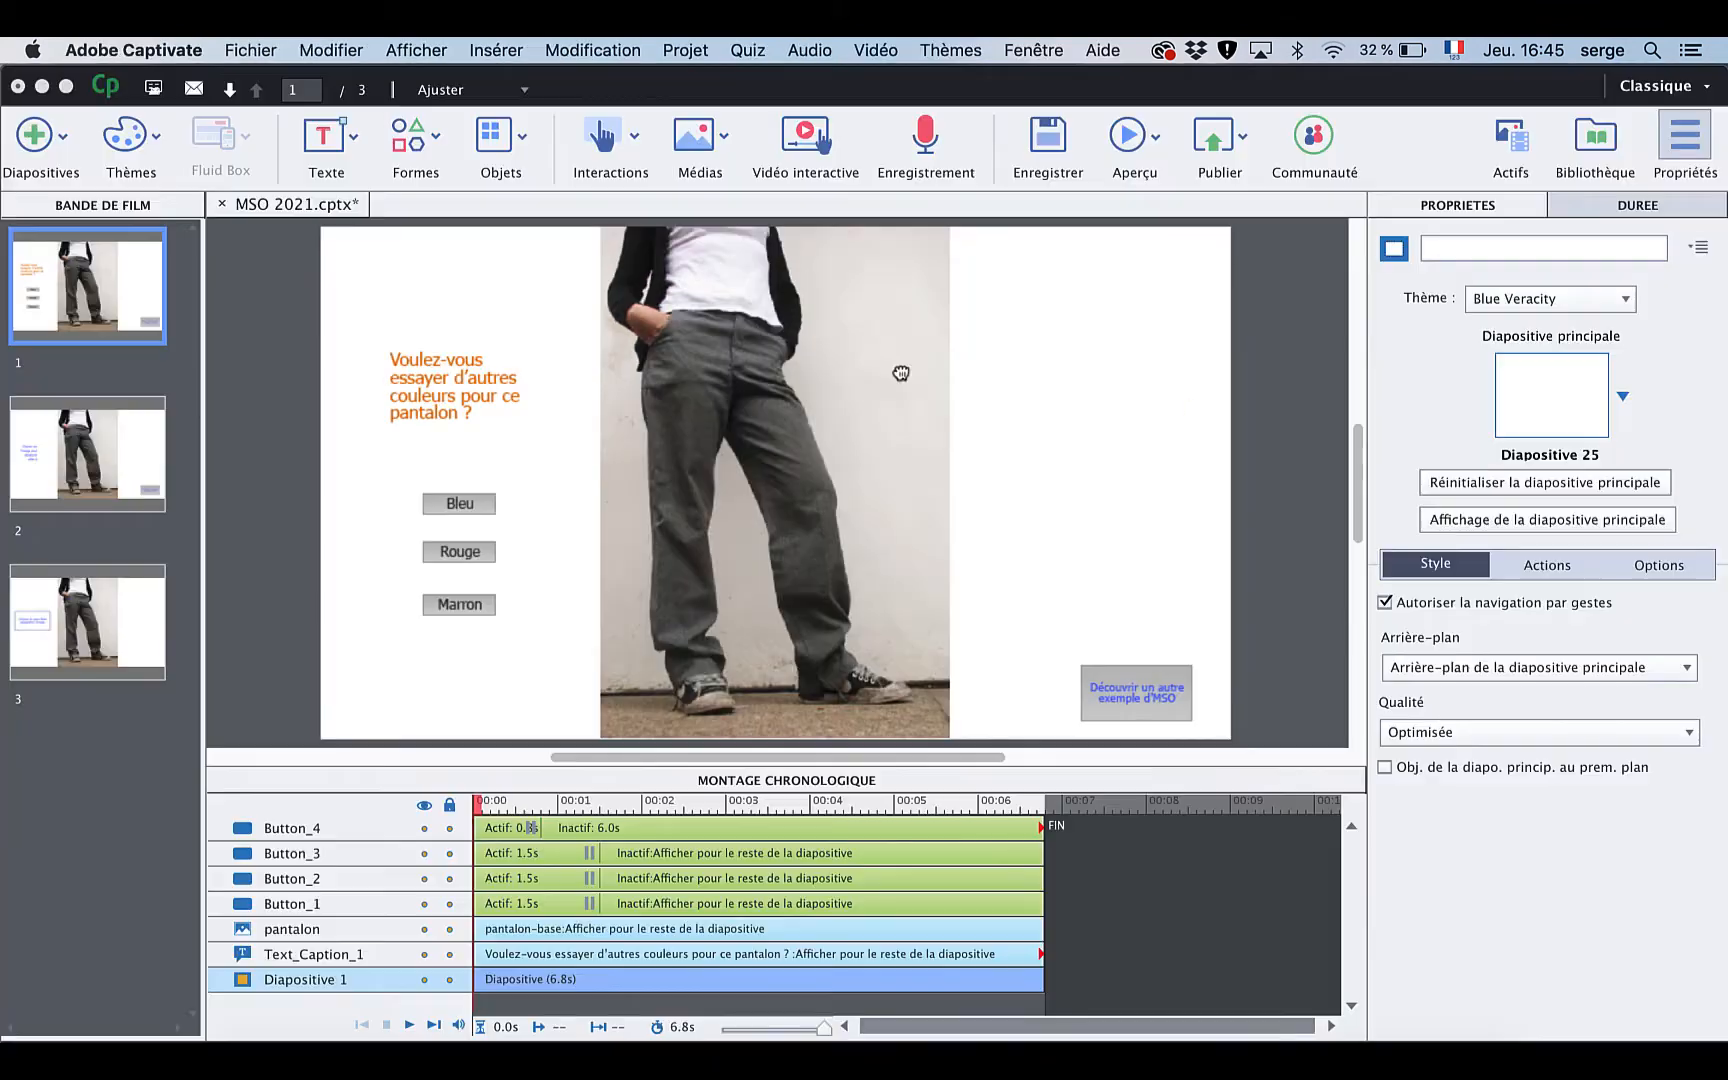
left_click(901, 373)
left_click(122, 452)
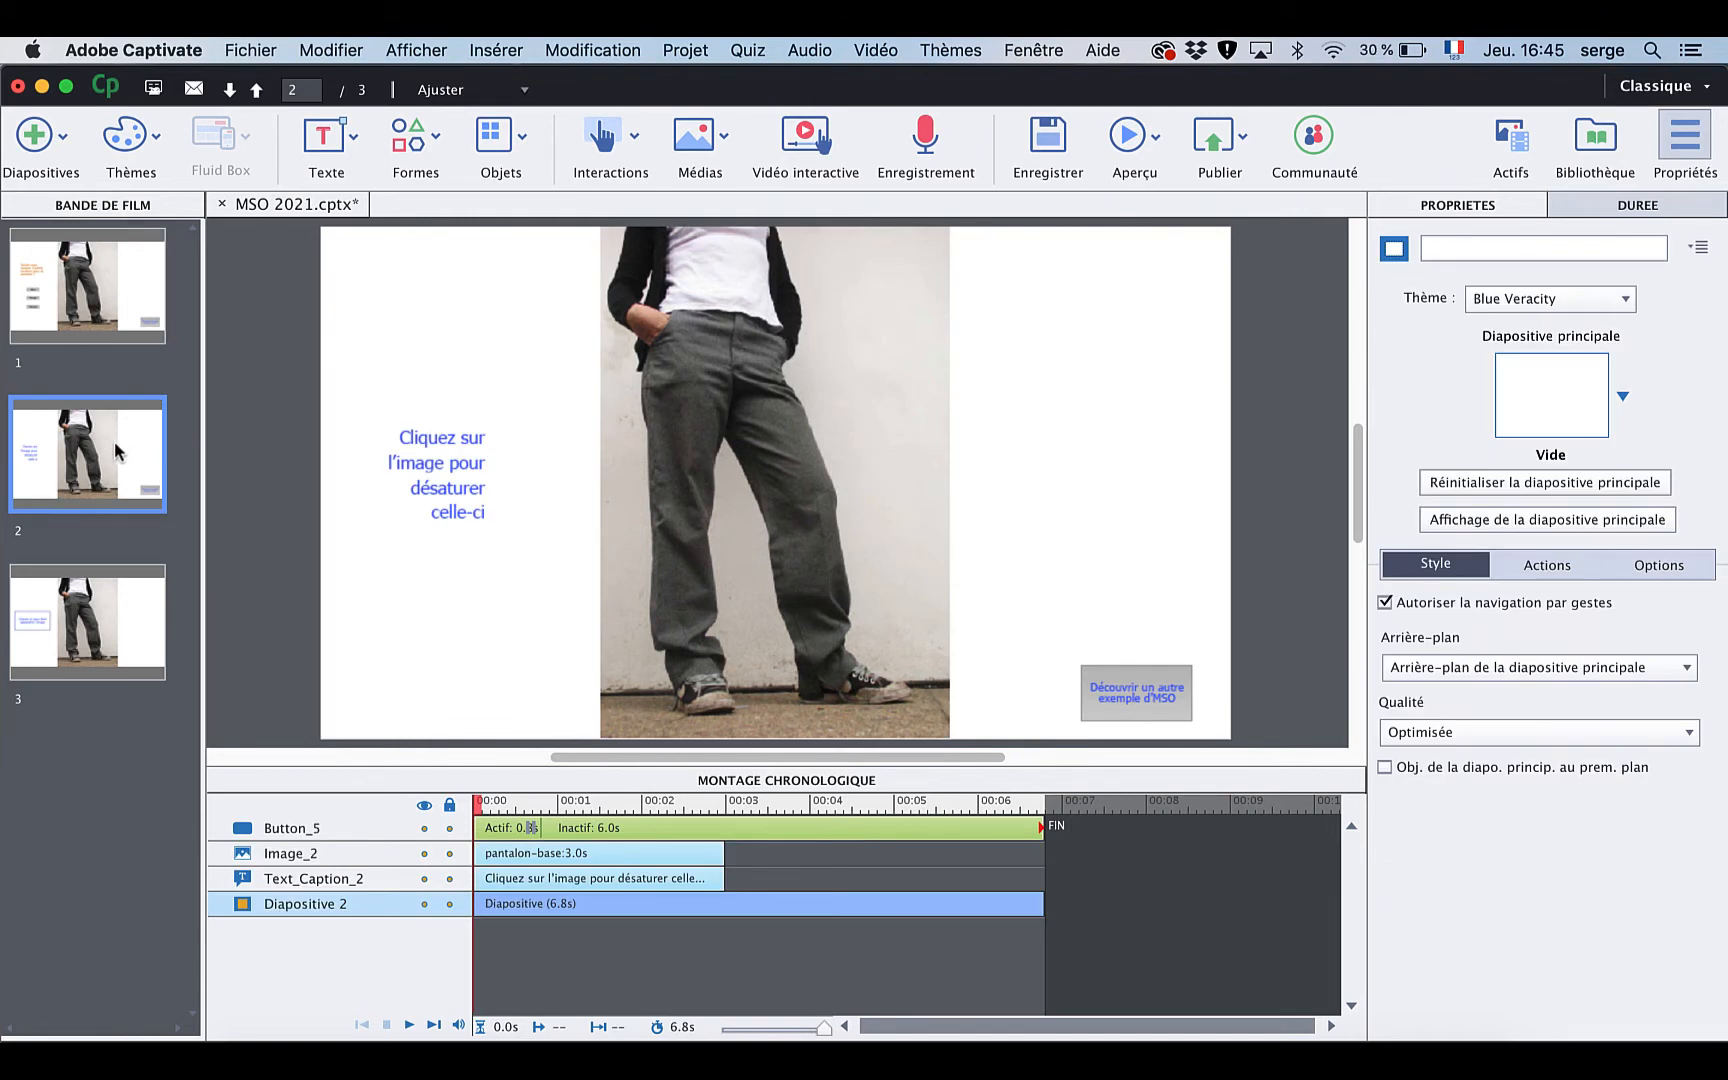
left_click(815, 468)
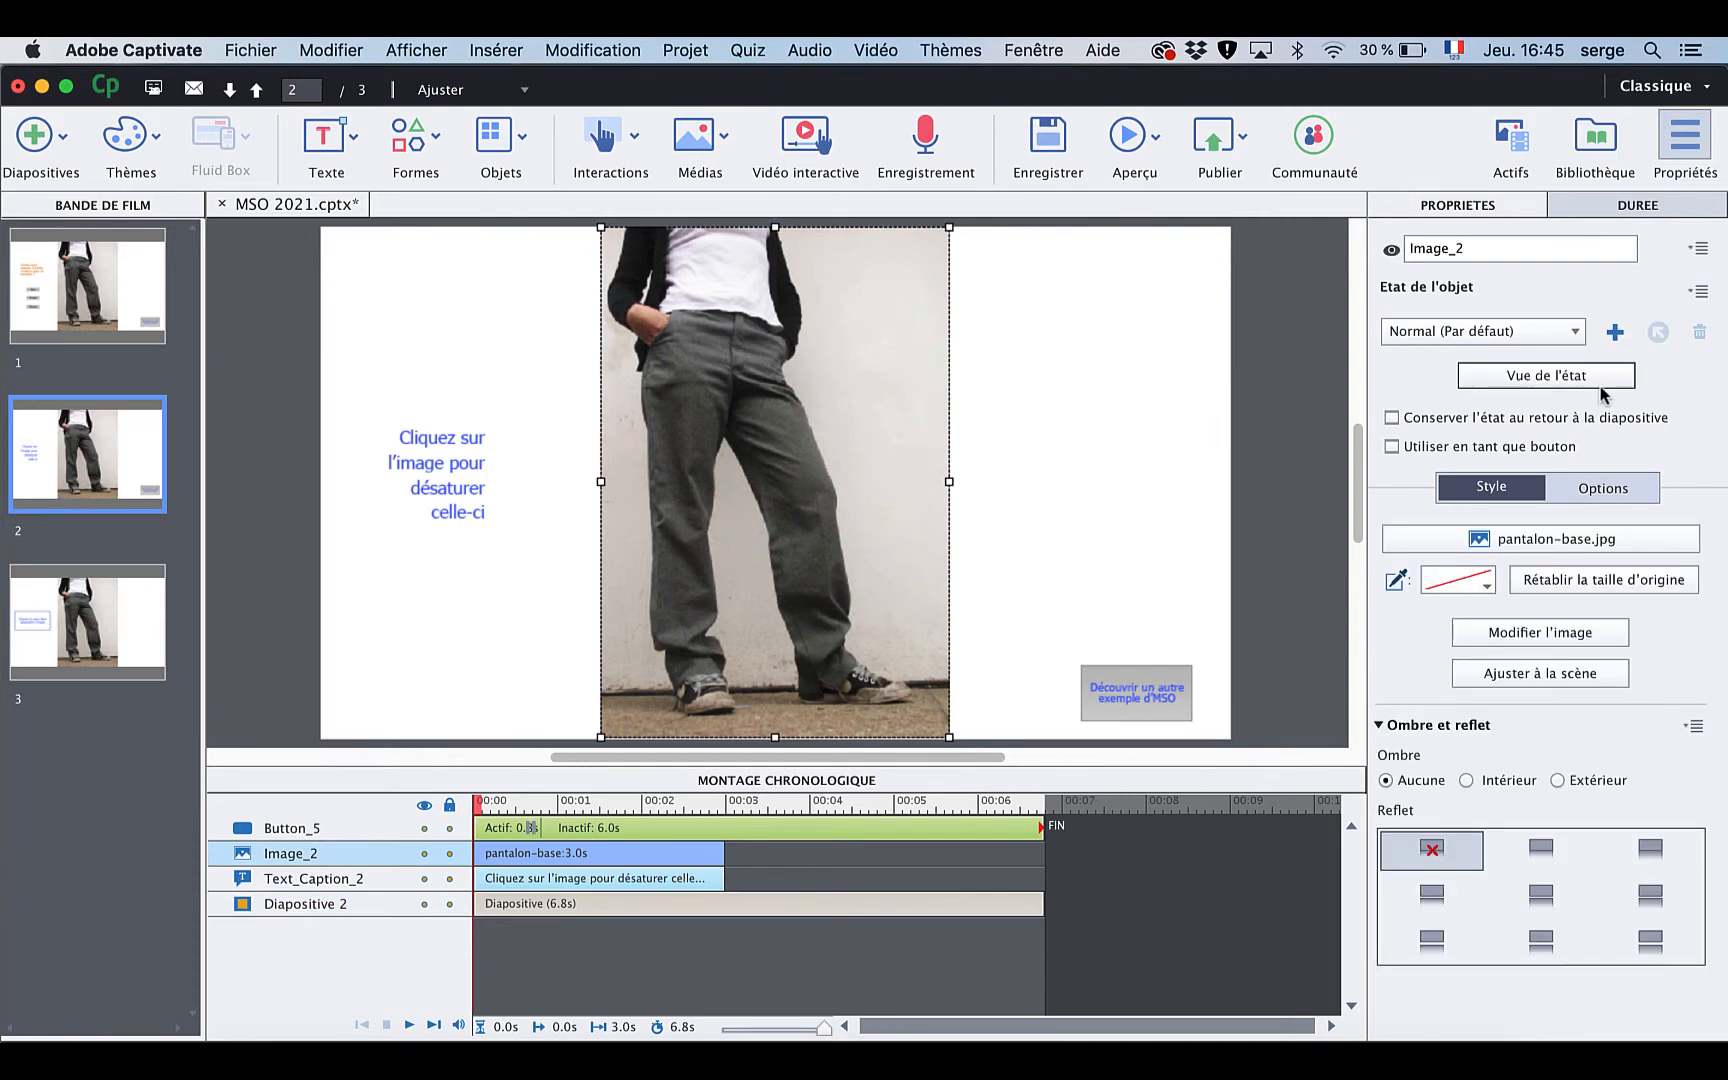
left_click(1598, 378)
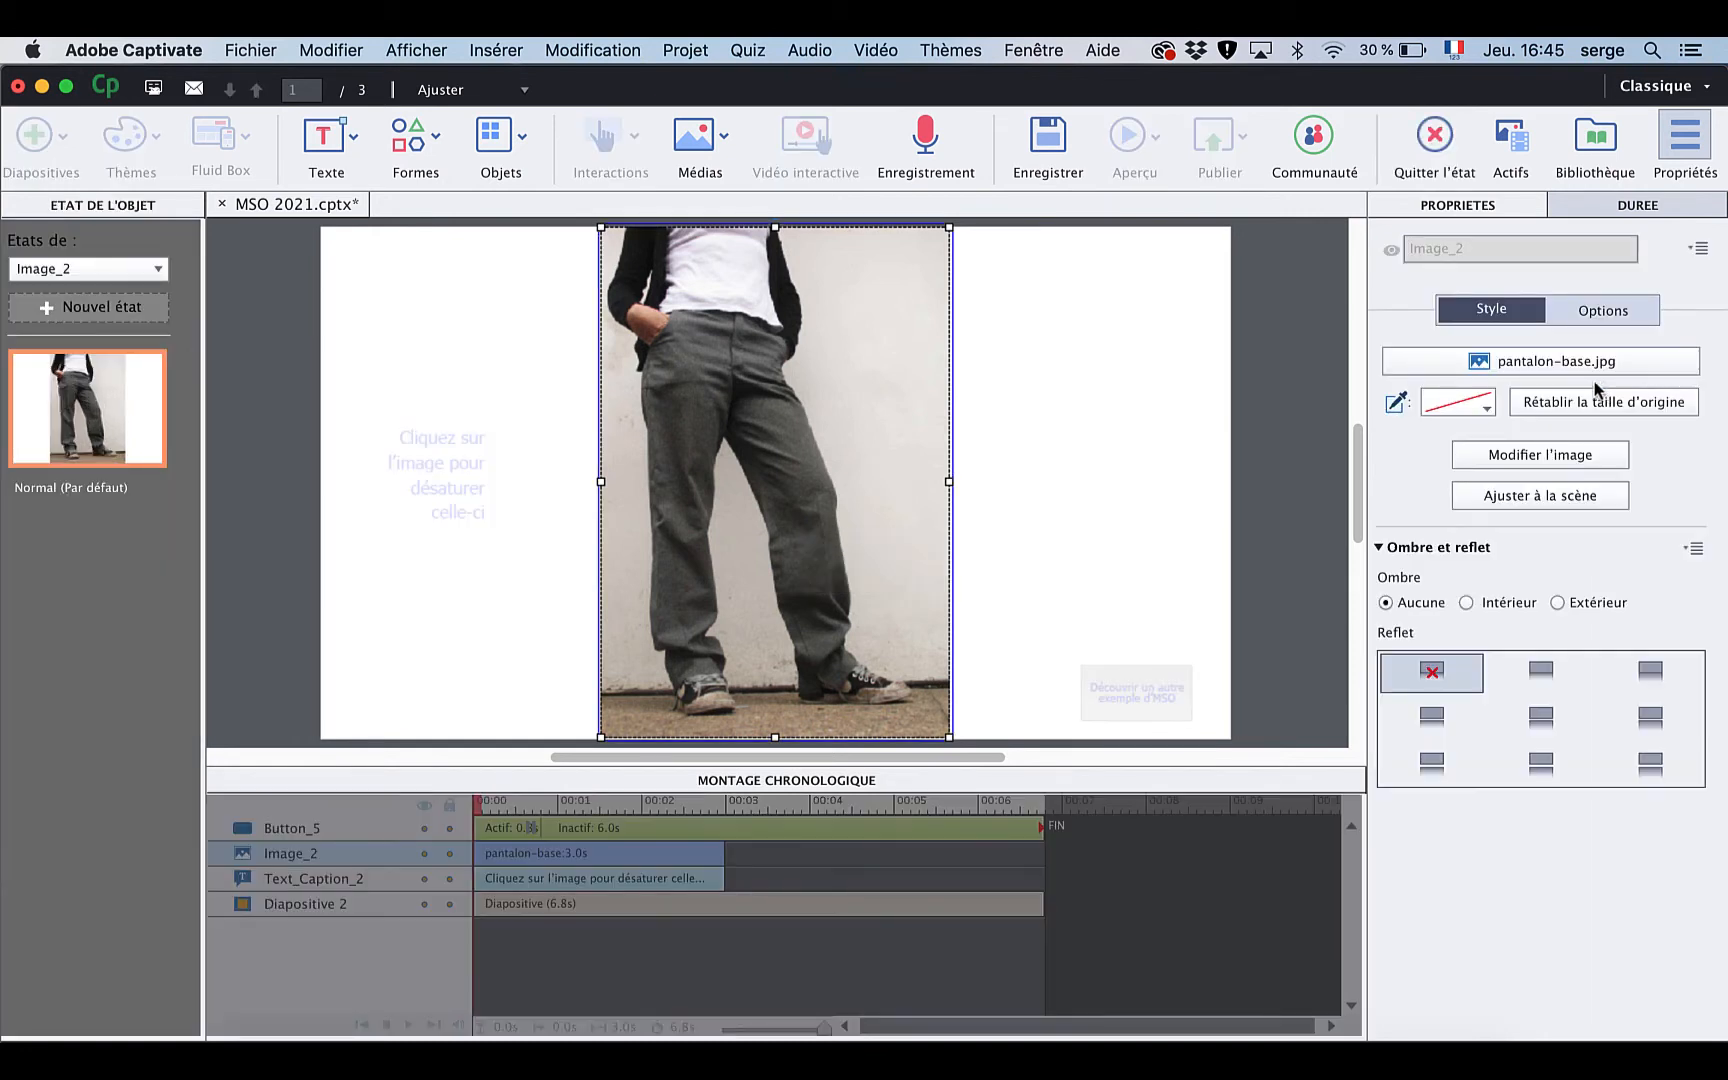
left_click(100, 307)
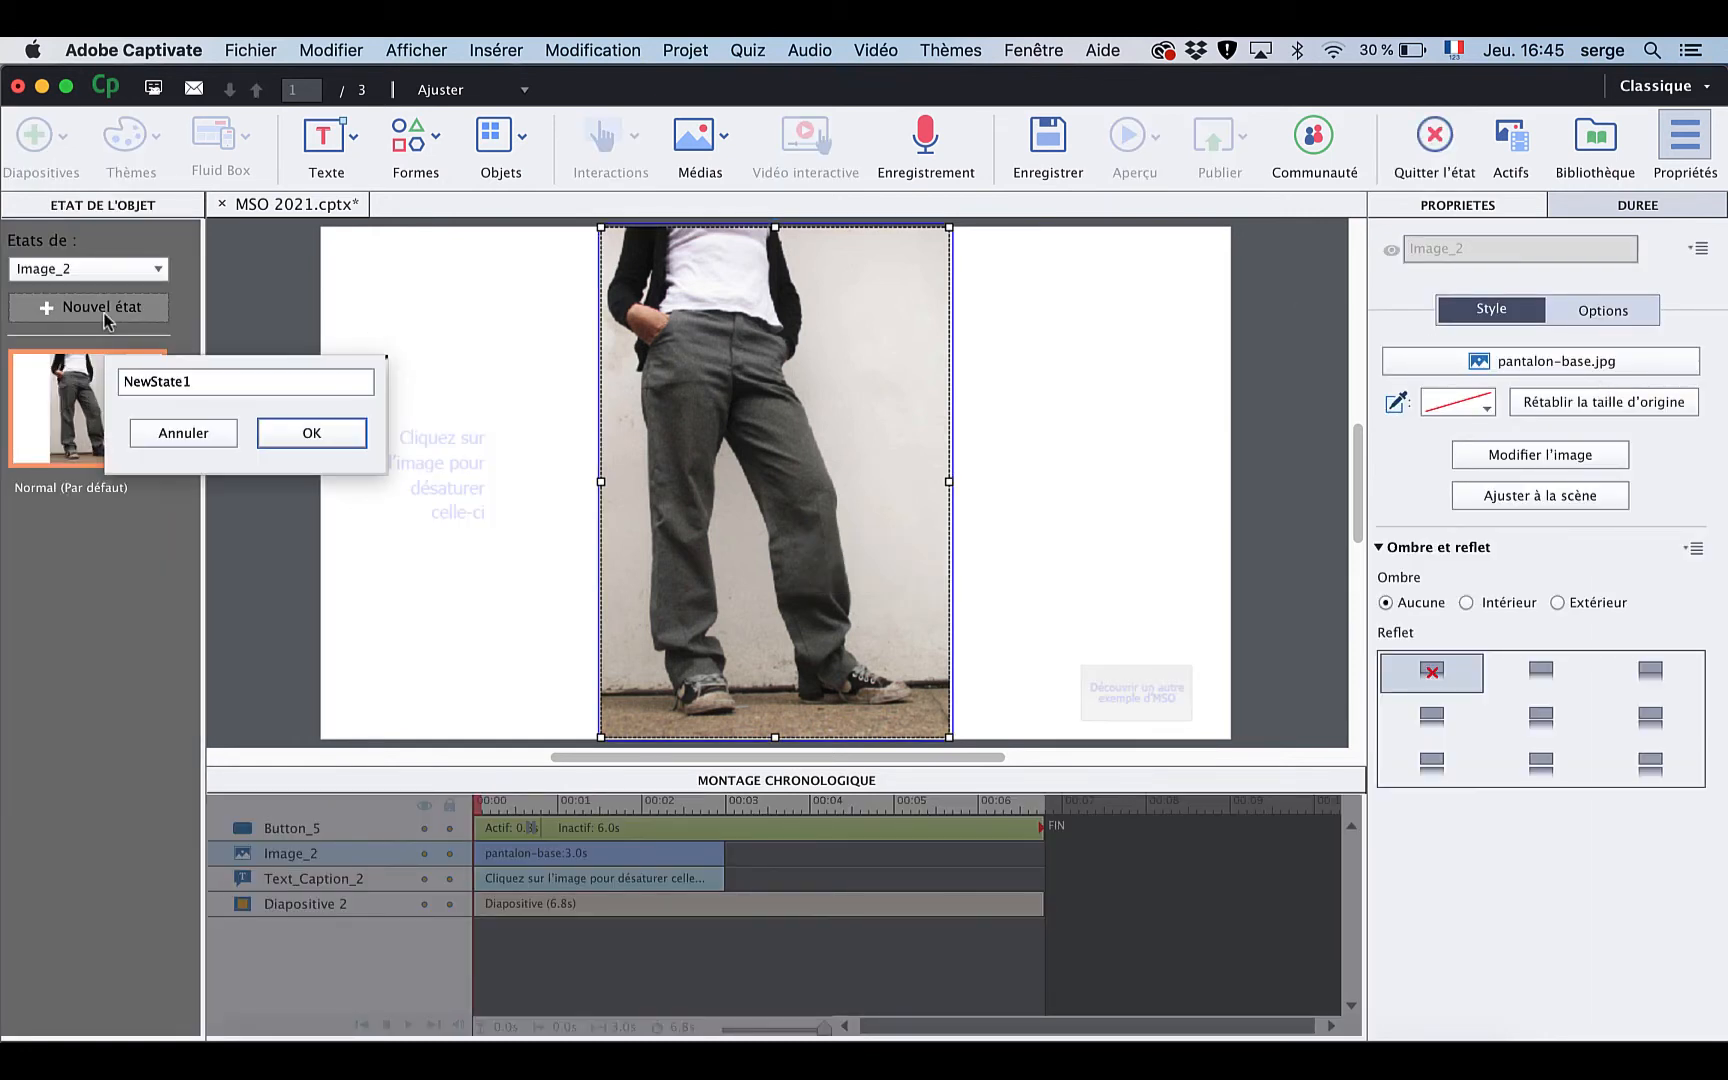
double_click(225, 380)
type("desature")
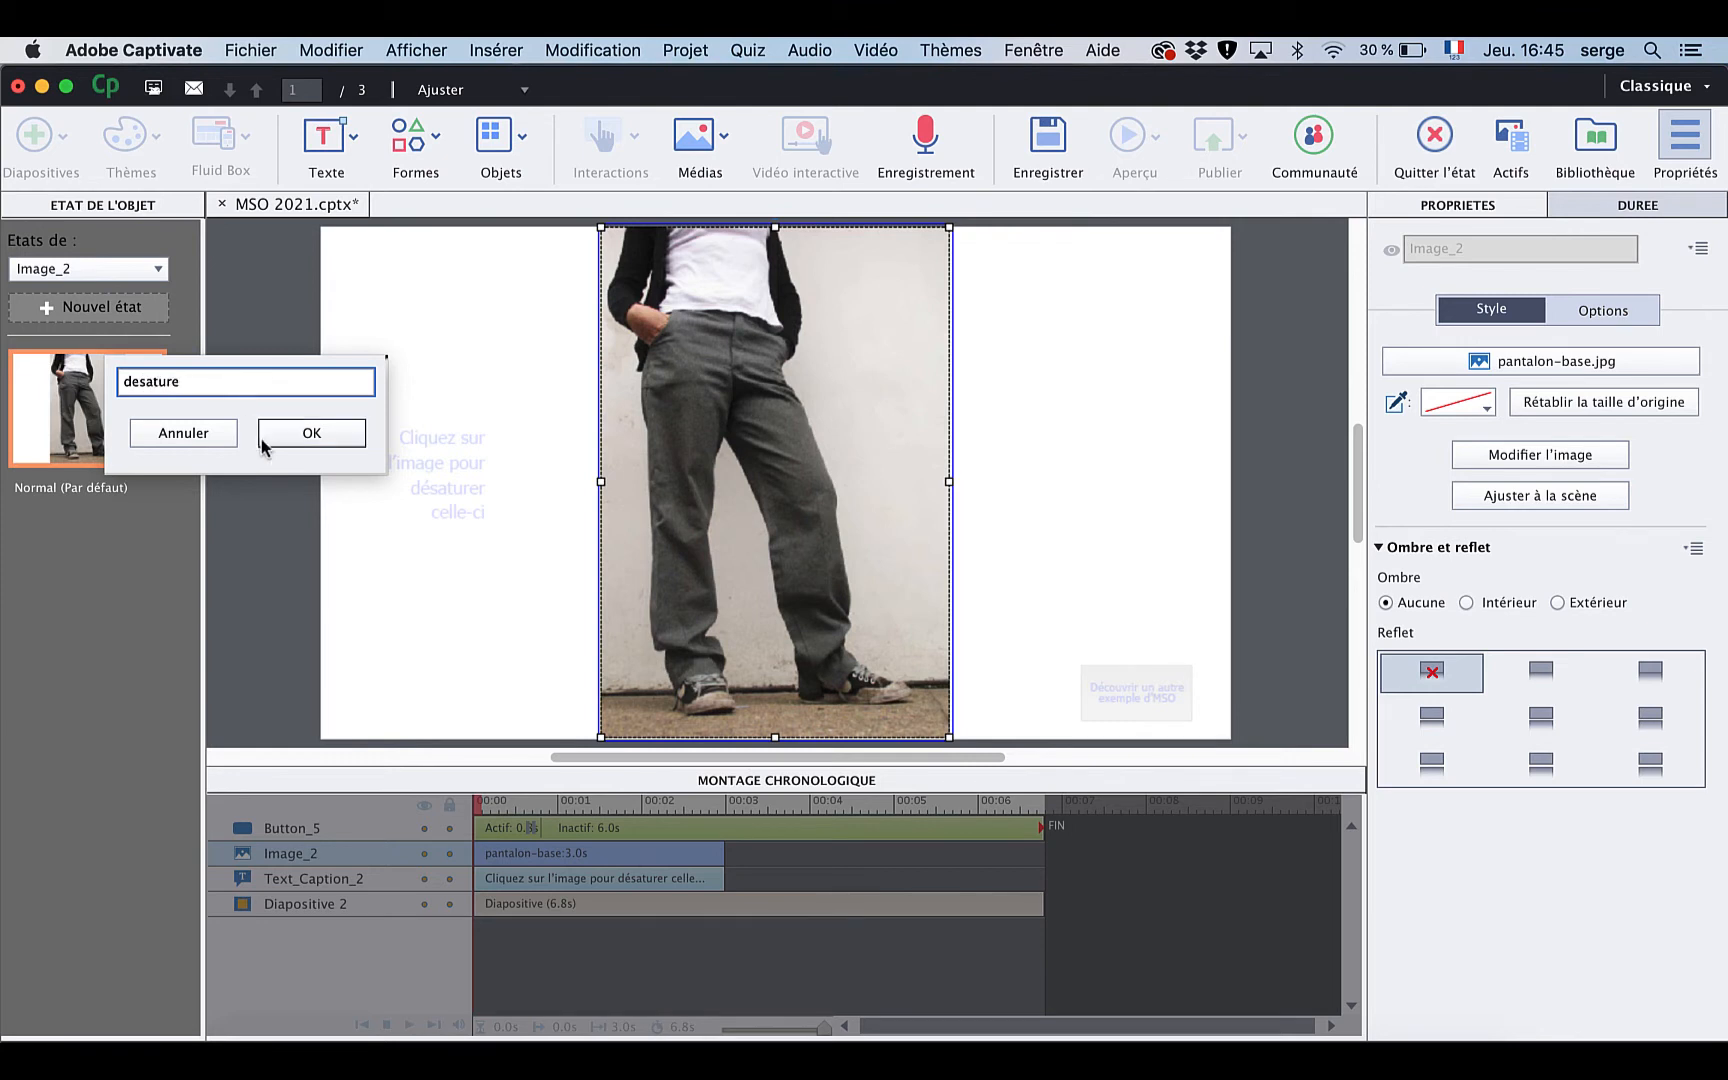
left_click(328, 432)
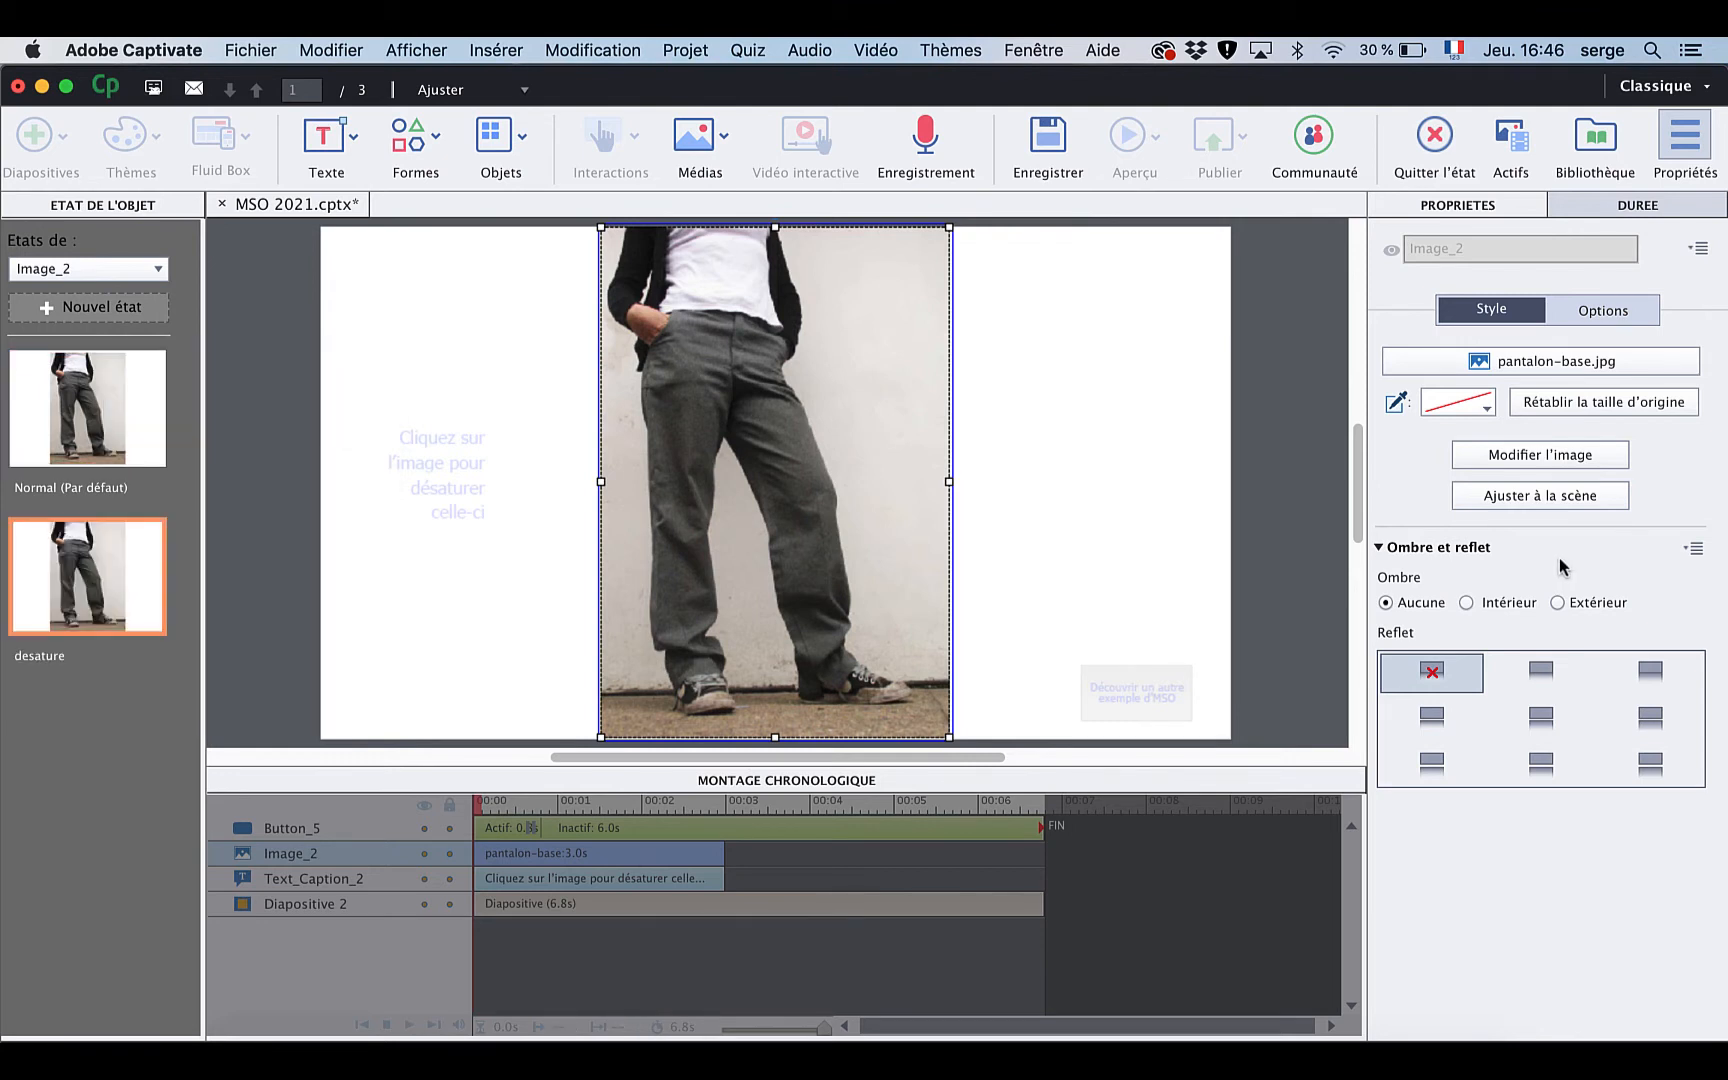
Apply the "Nuances de gris" option to the trouser image in its desature state
left_click(1566, 452)
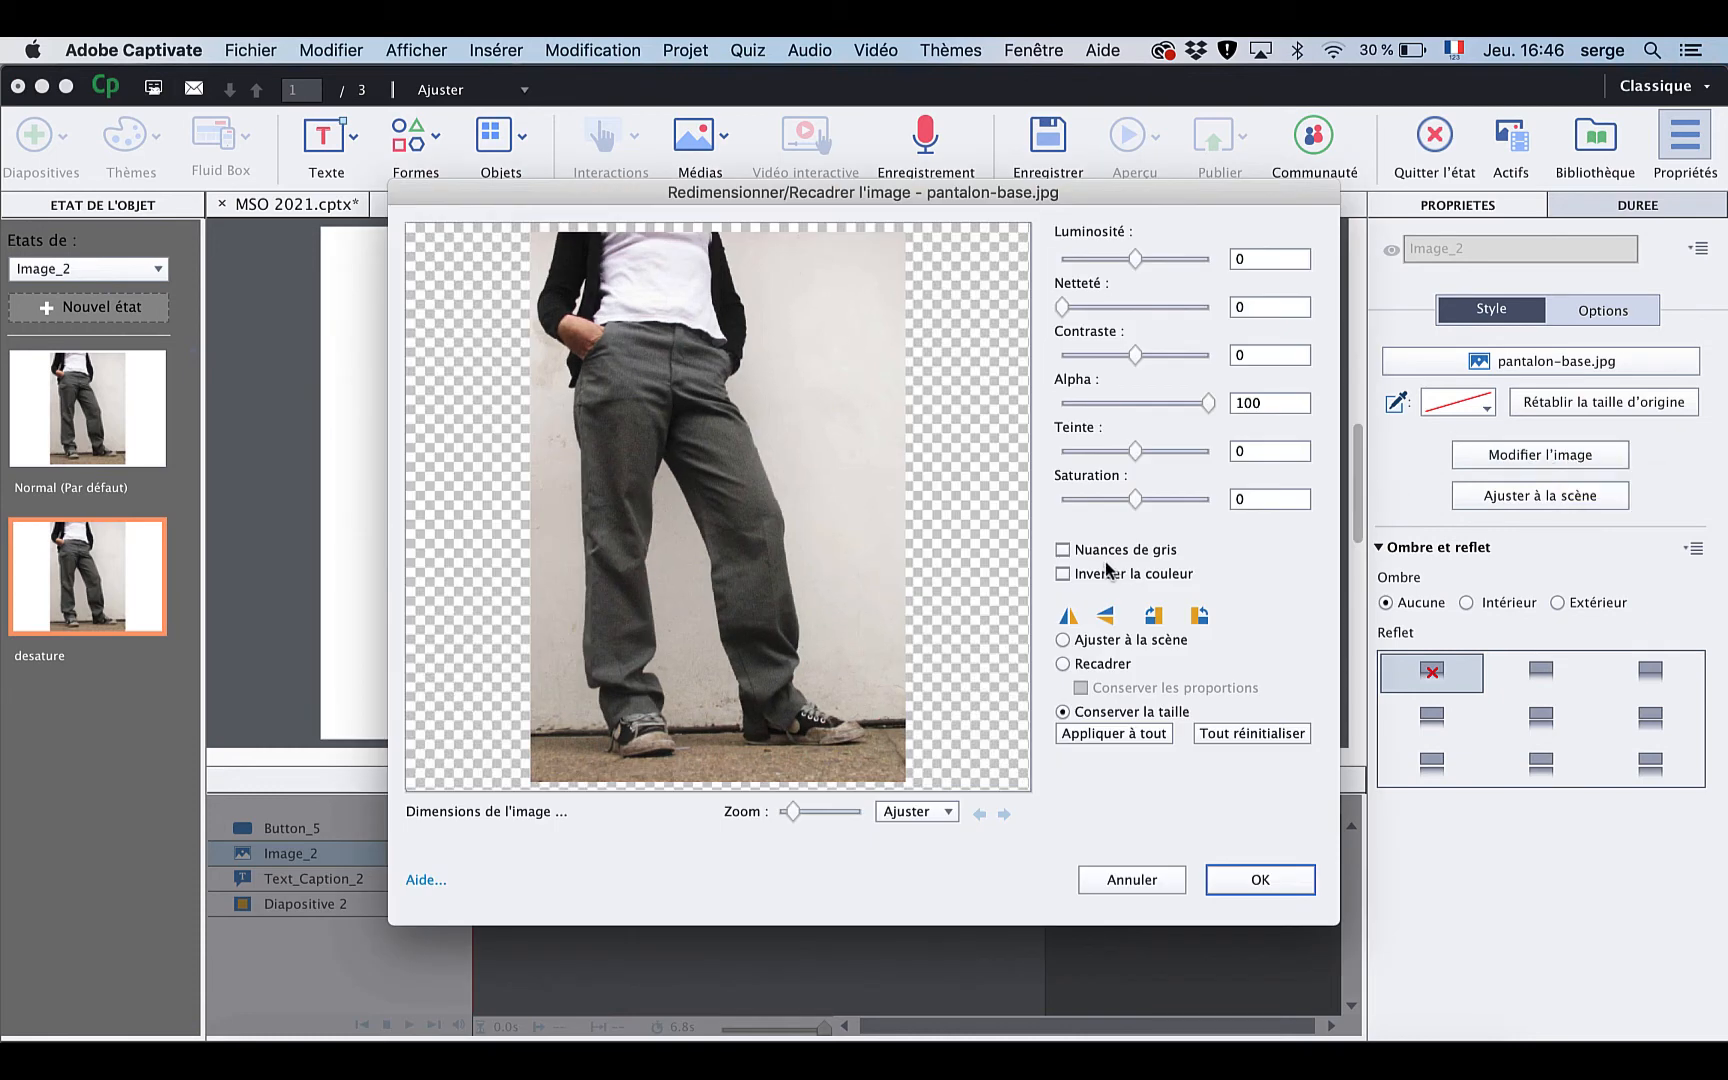
left_click(1063, 549)
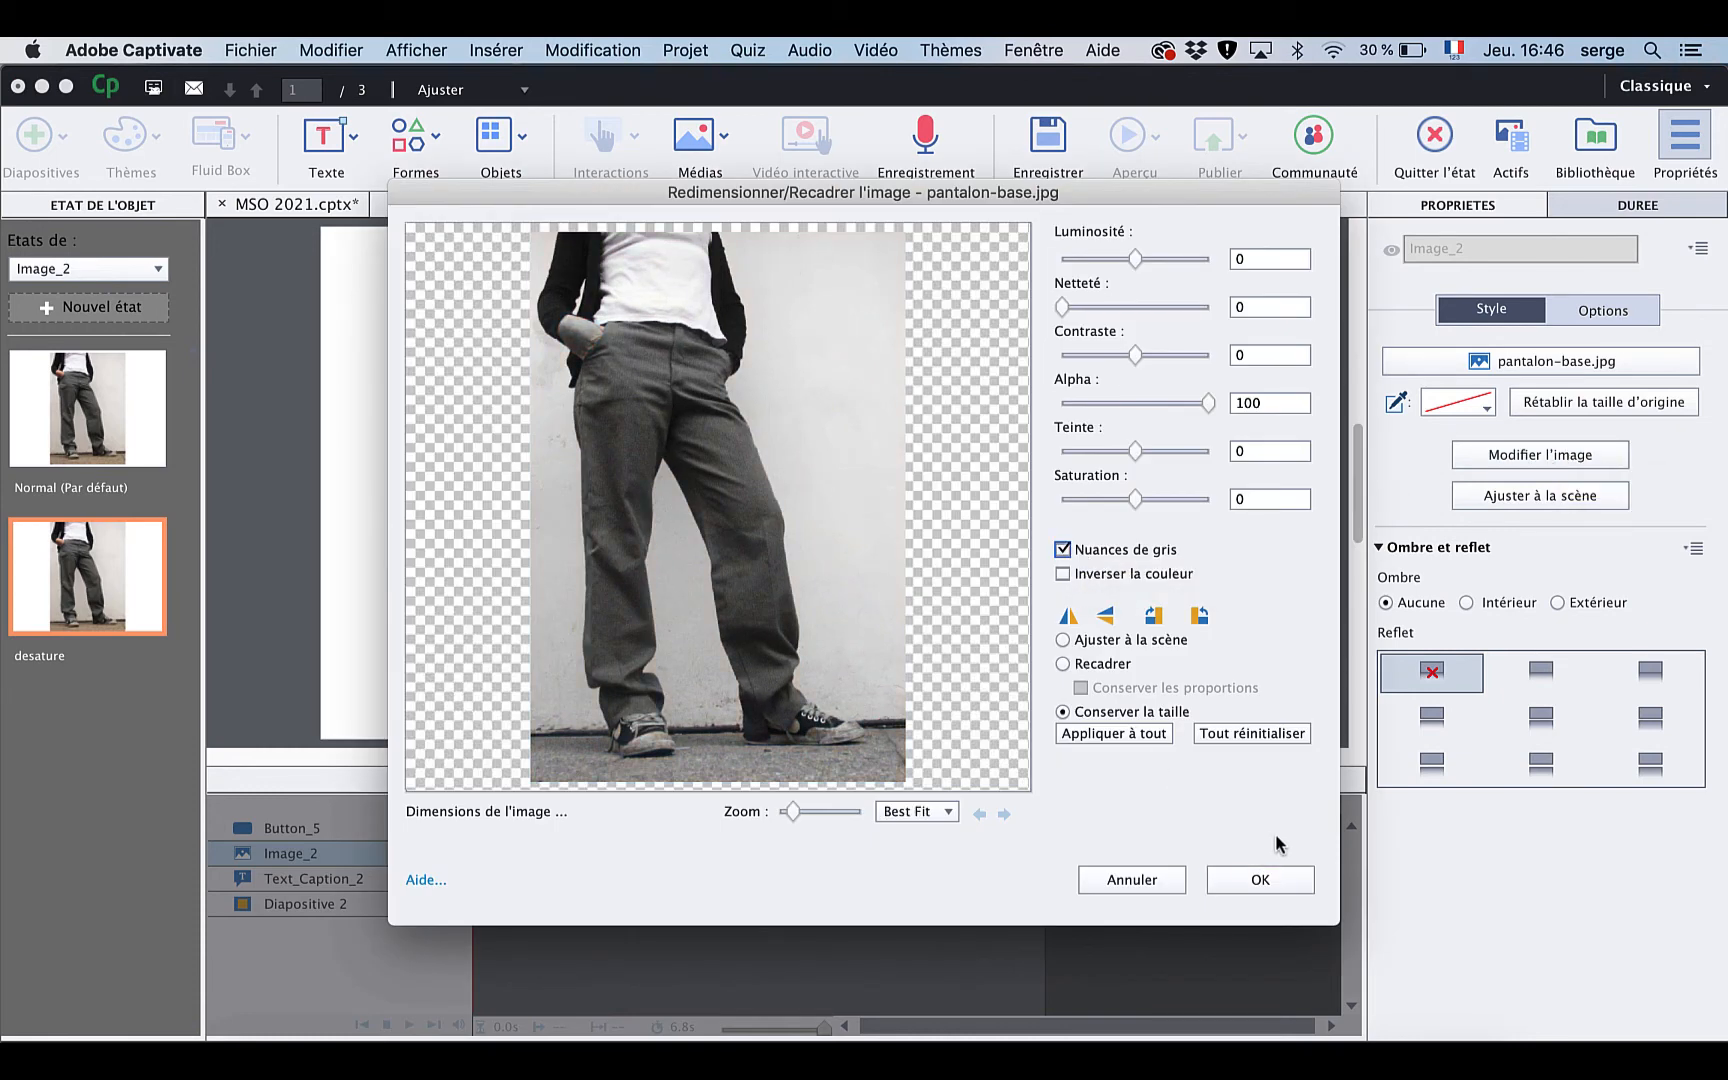
left_click(1278, 880)
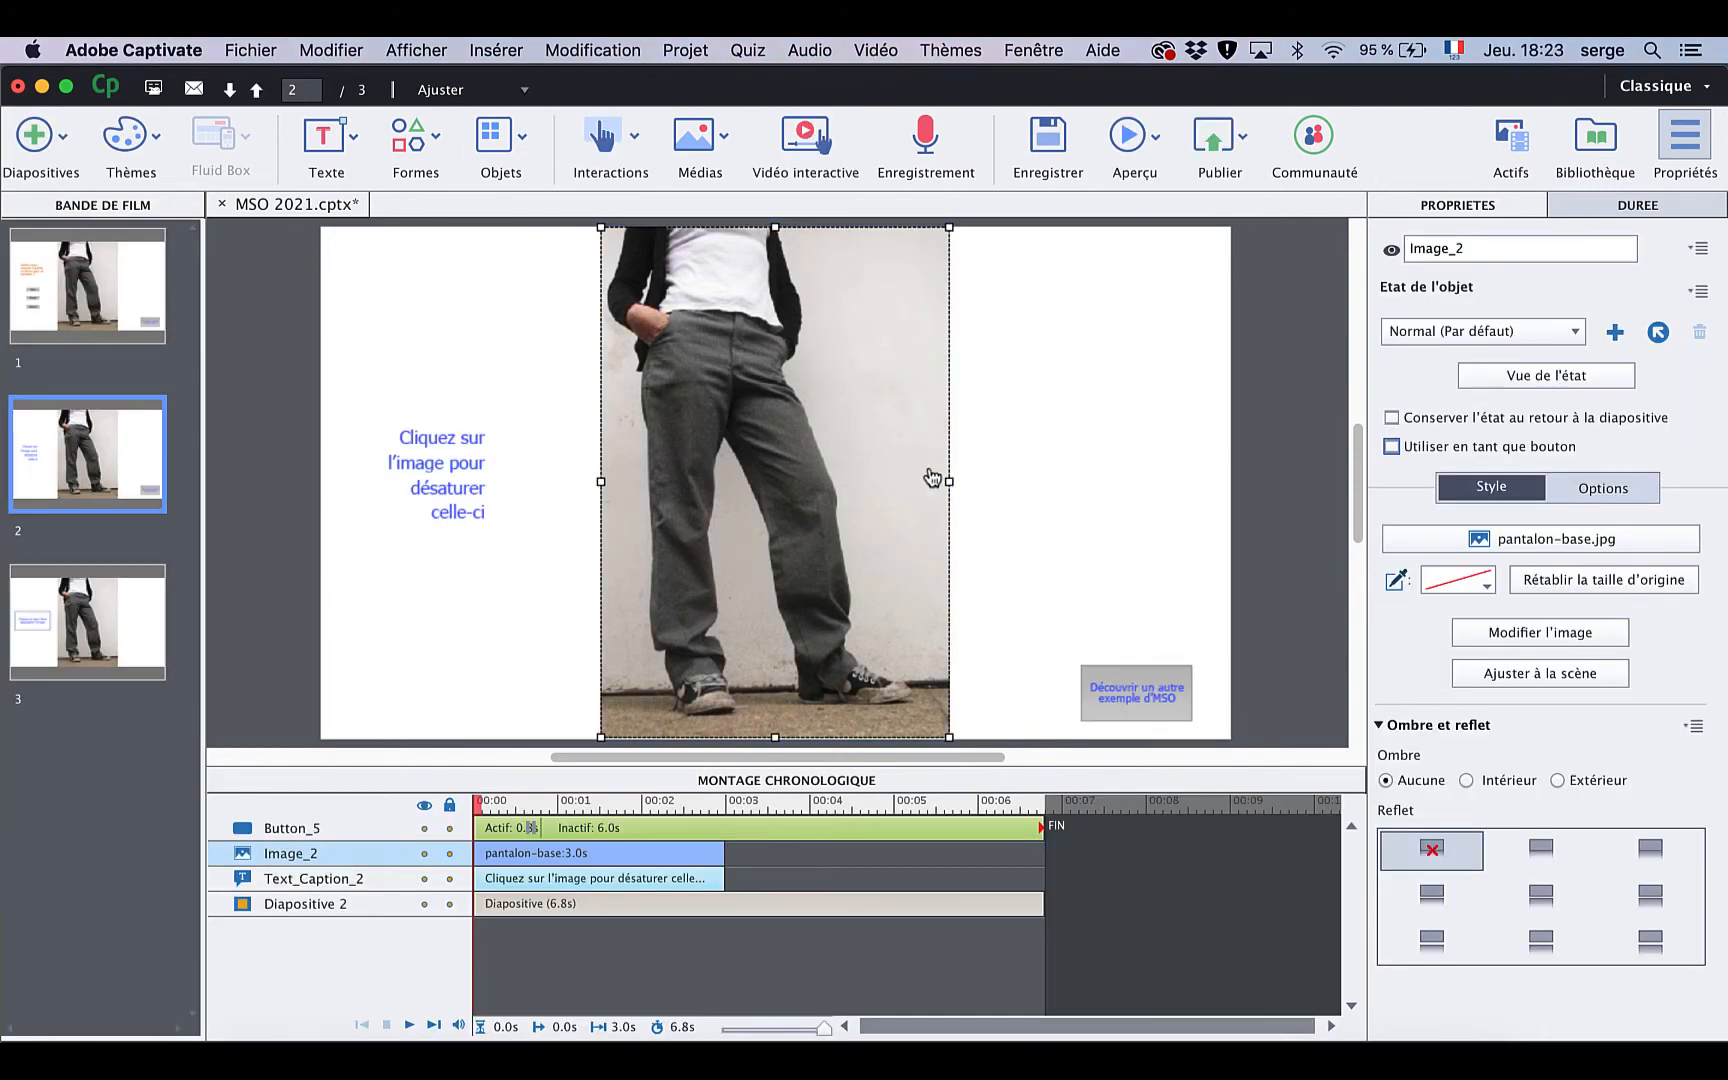
Use slide 2's trouser image as a button with success action "Modifier l'état de" Image_2, state desature, and "Continuer la lecture du projet" enabled
left_click(1459, 450)
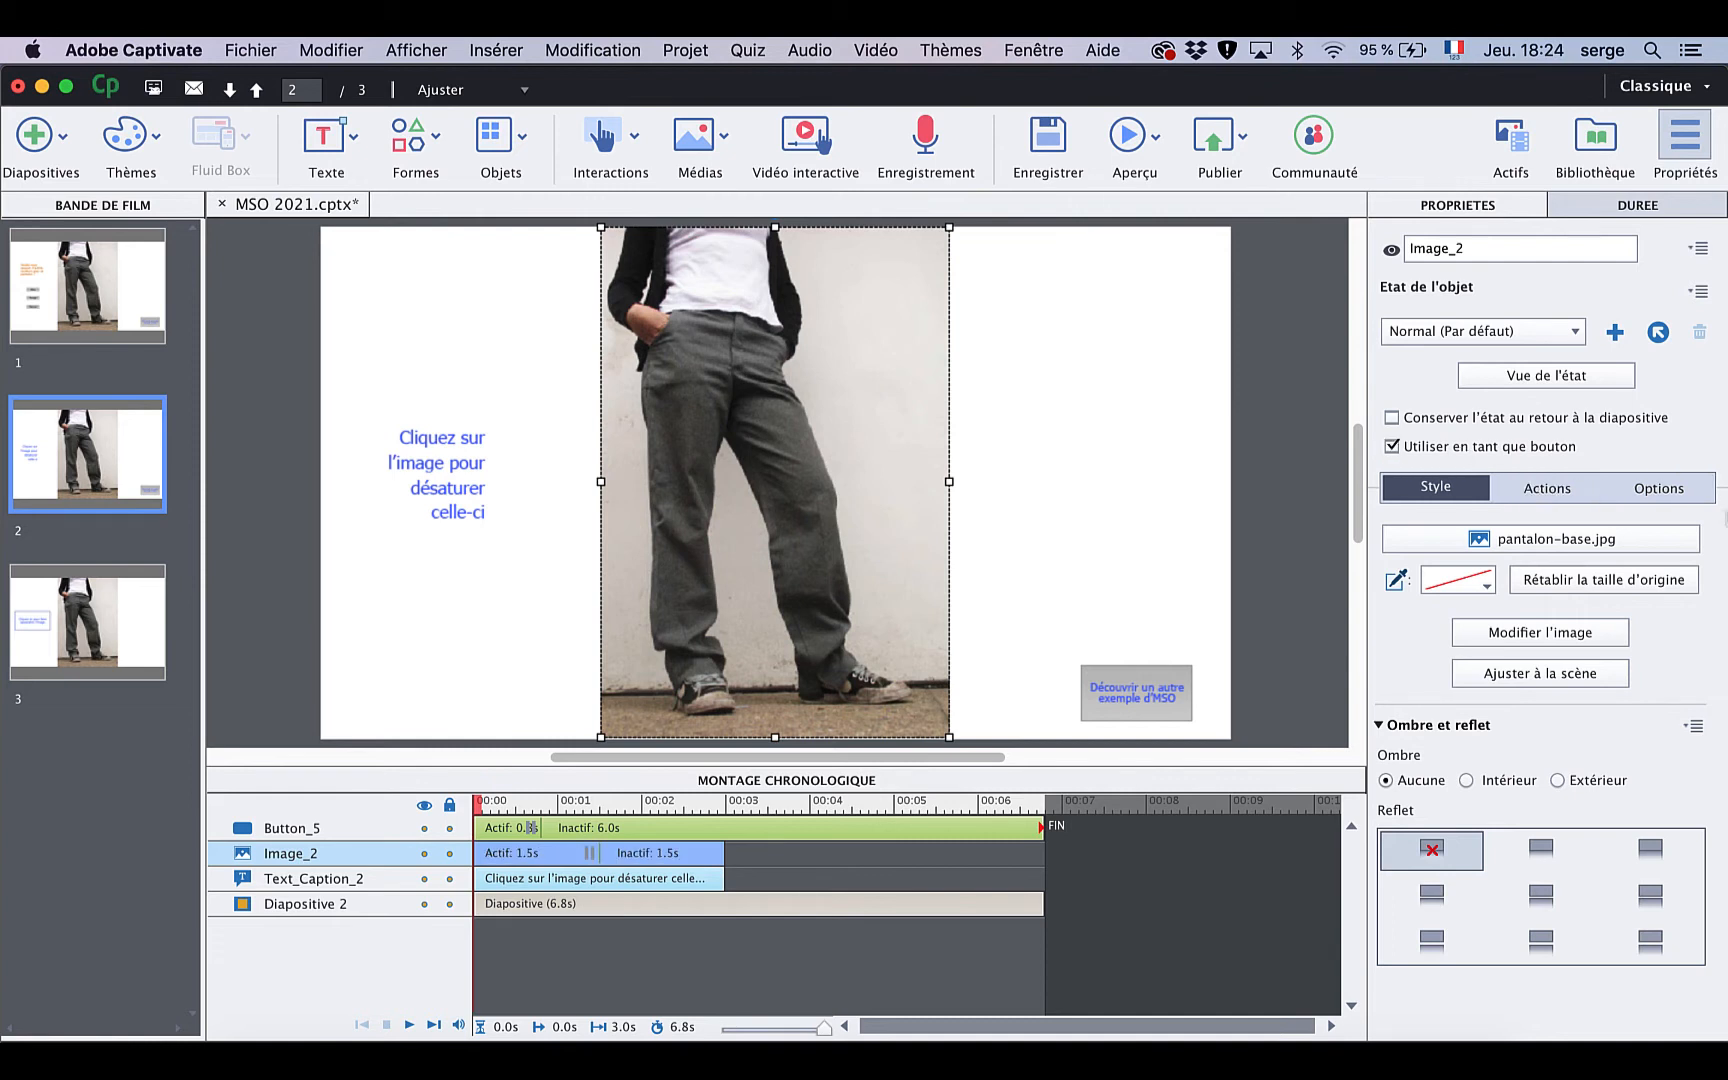
left_click(1553, 489)
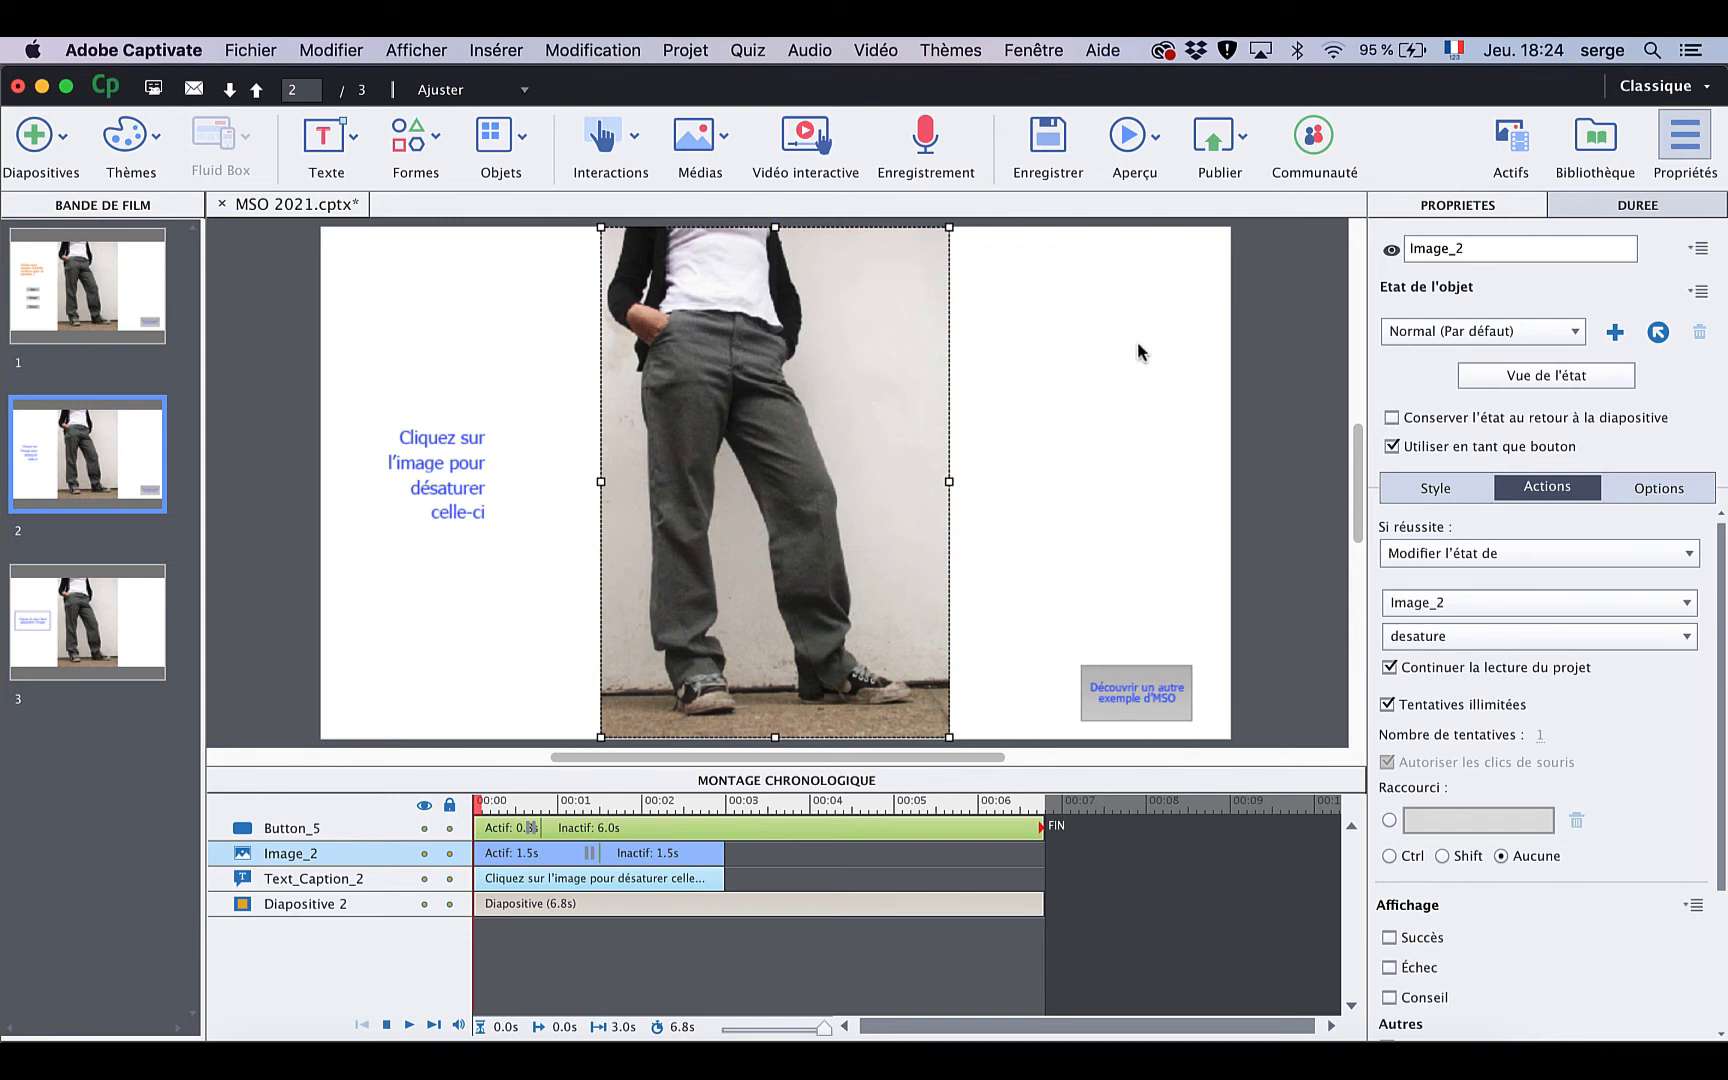
Preview the project as HTML5 in the browser, start playback, and test the clickable trouser image on slide 2
left_click(1130, 140)
left_click(1152, 212)
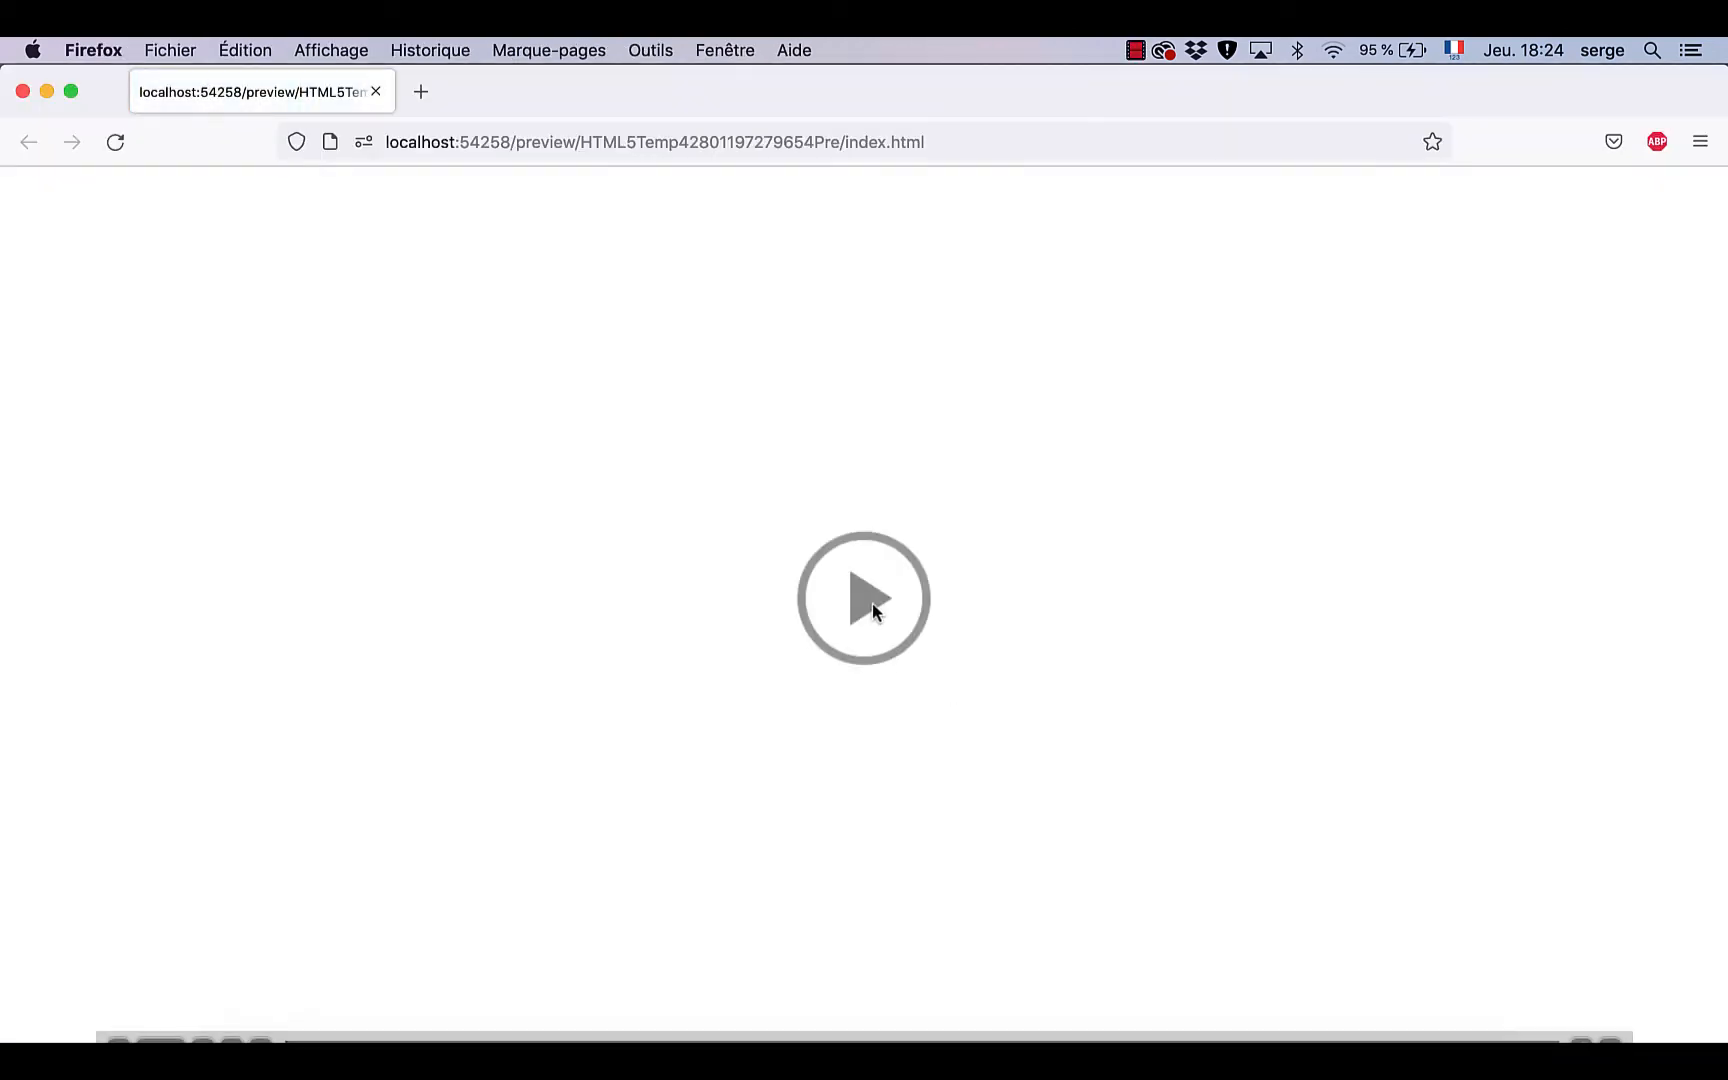
left_click(872, 610)
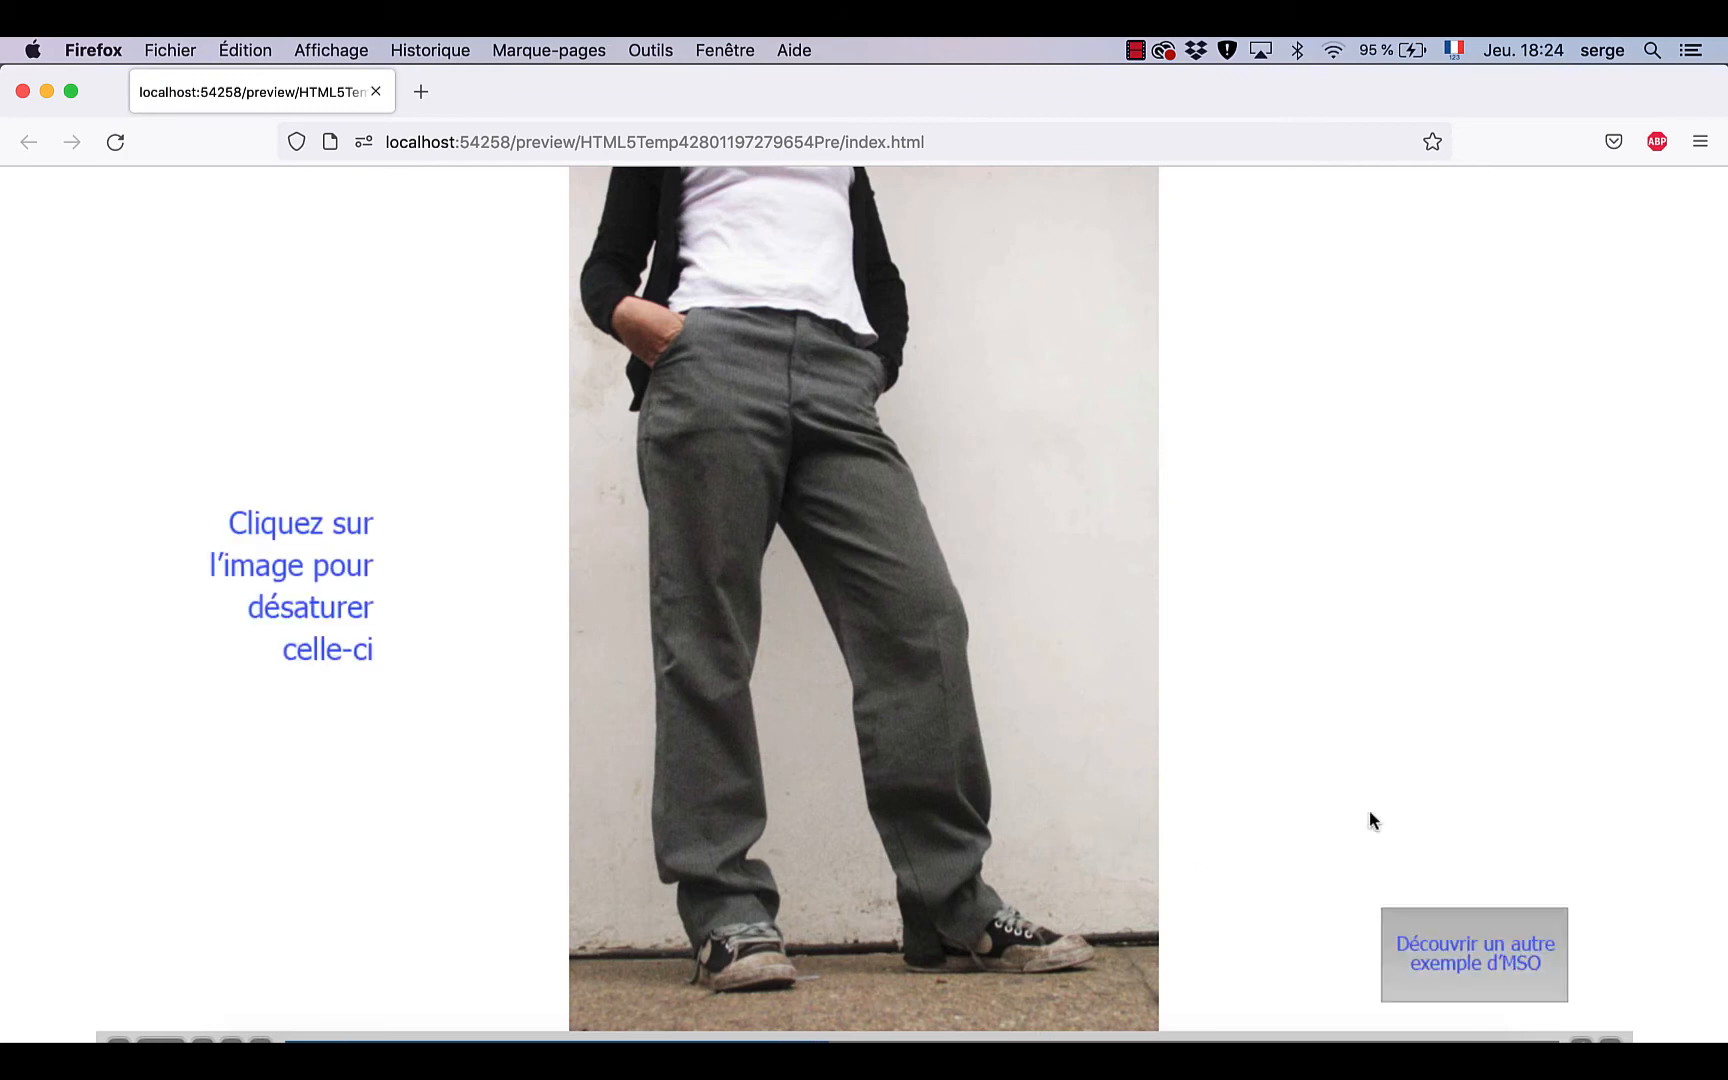
left_click(738, 558)
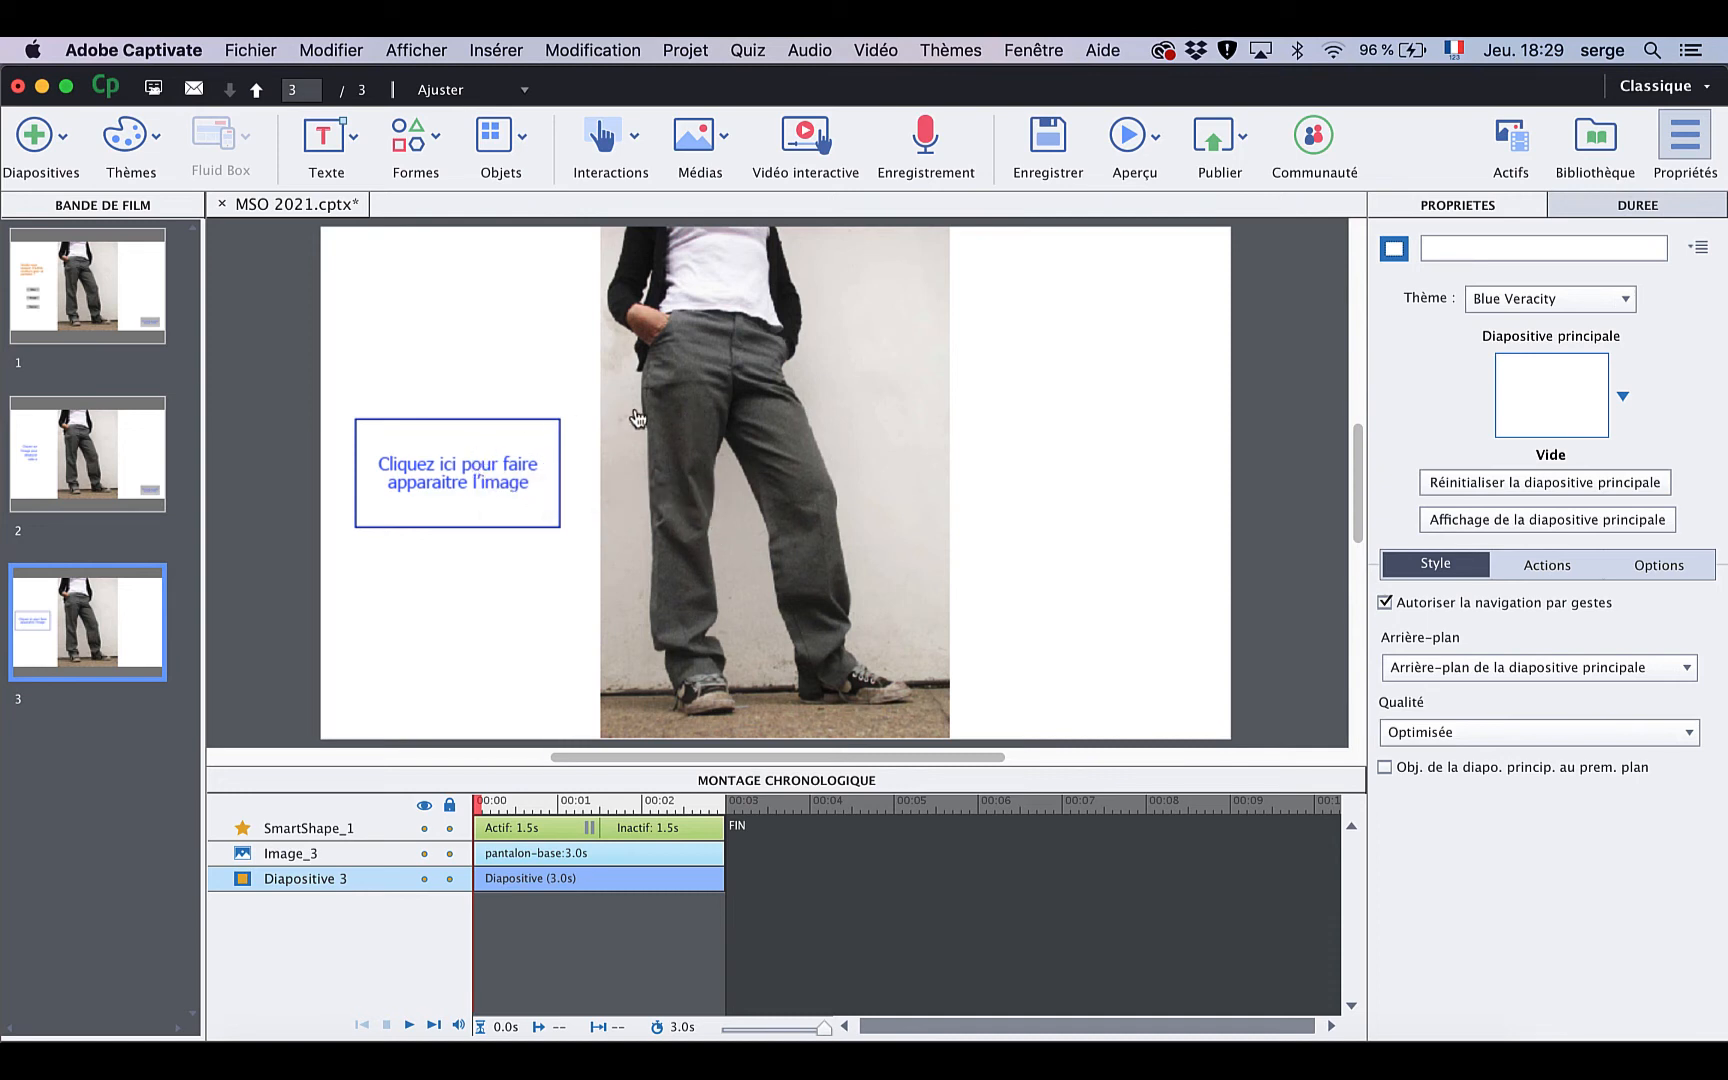
Set the Alpha of the trouser image's Normal state on slide 3 to 0
left_click(715, 442)
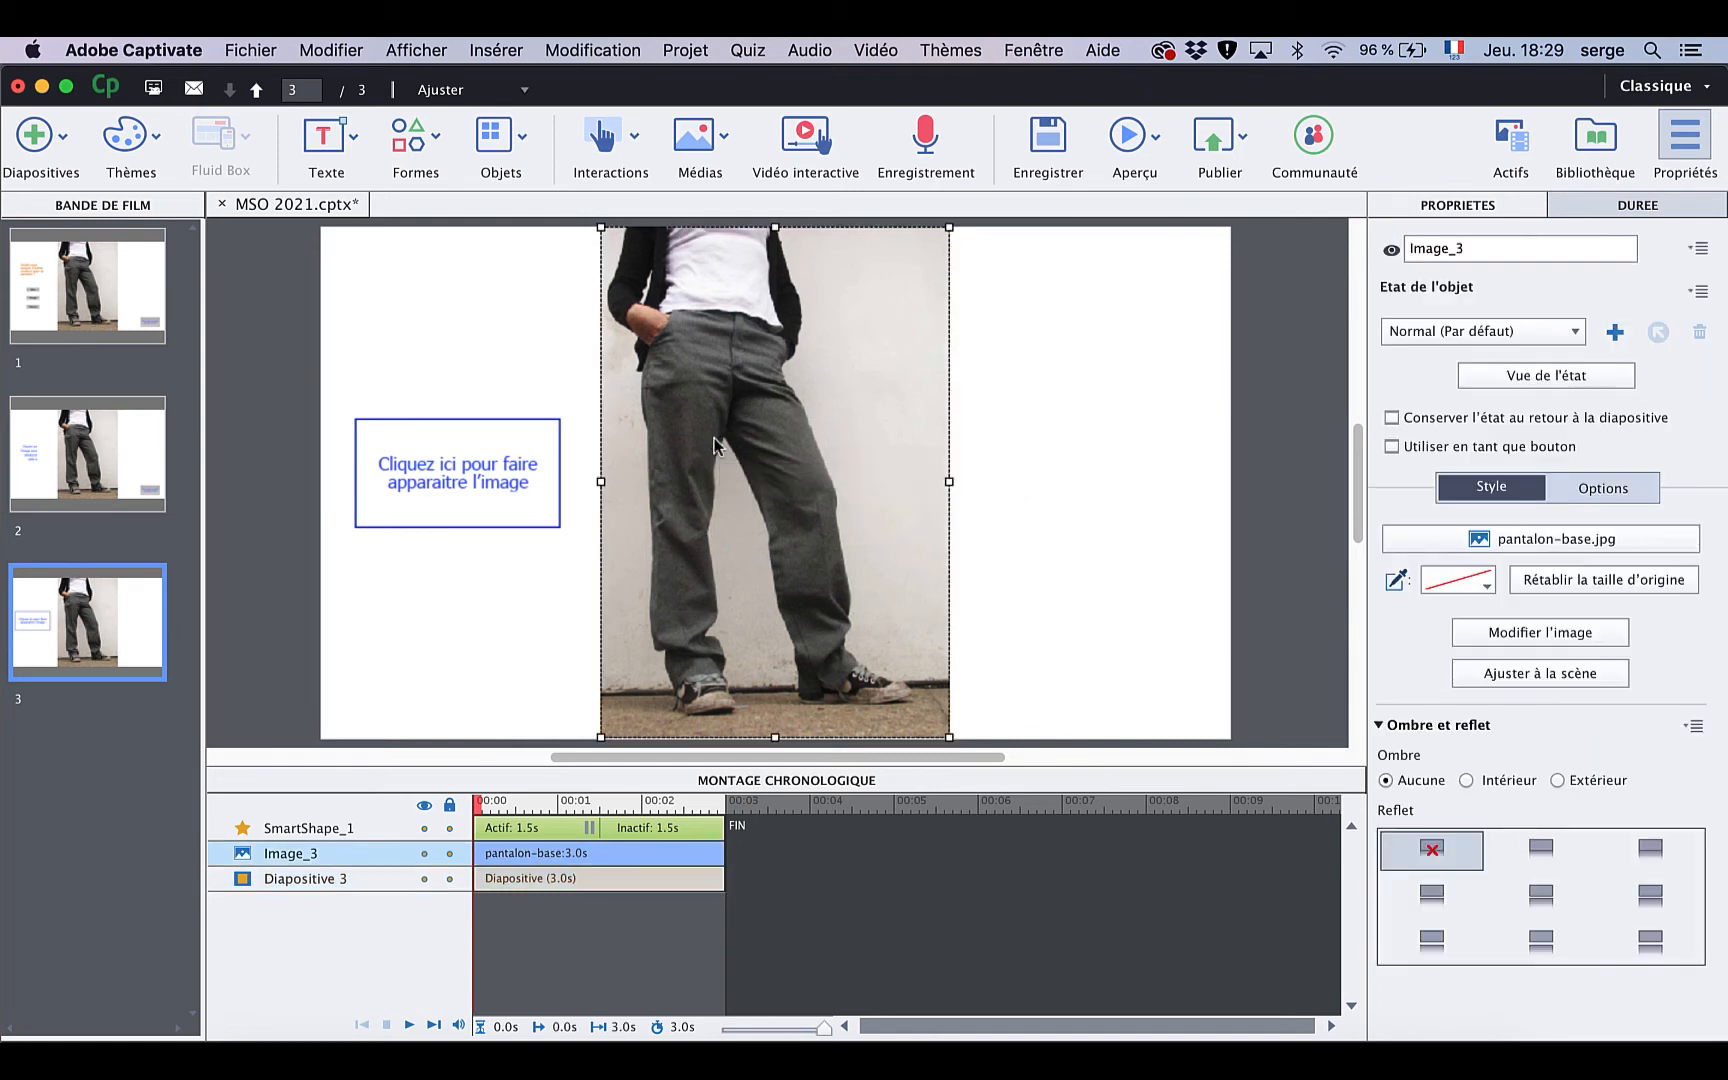
left_click(1594, 379)
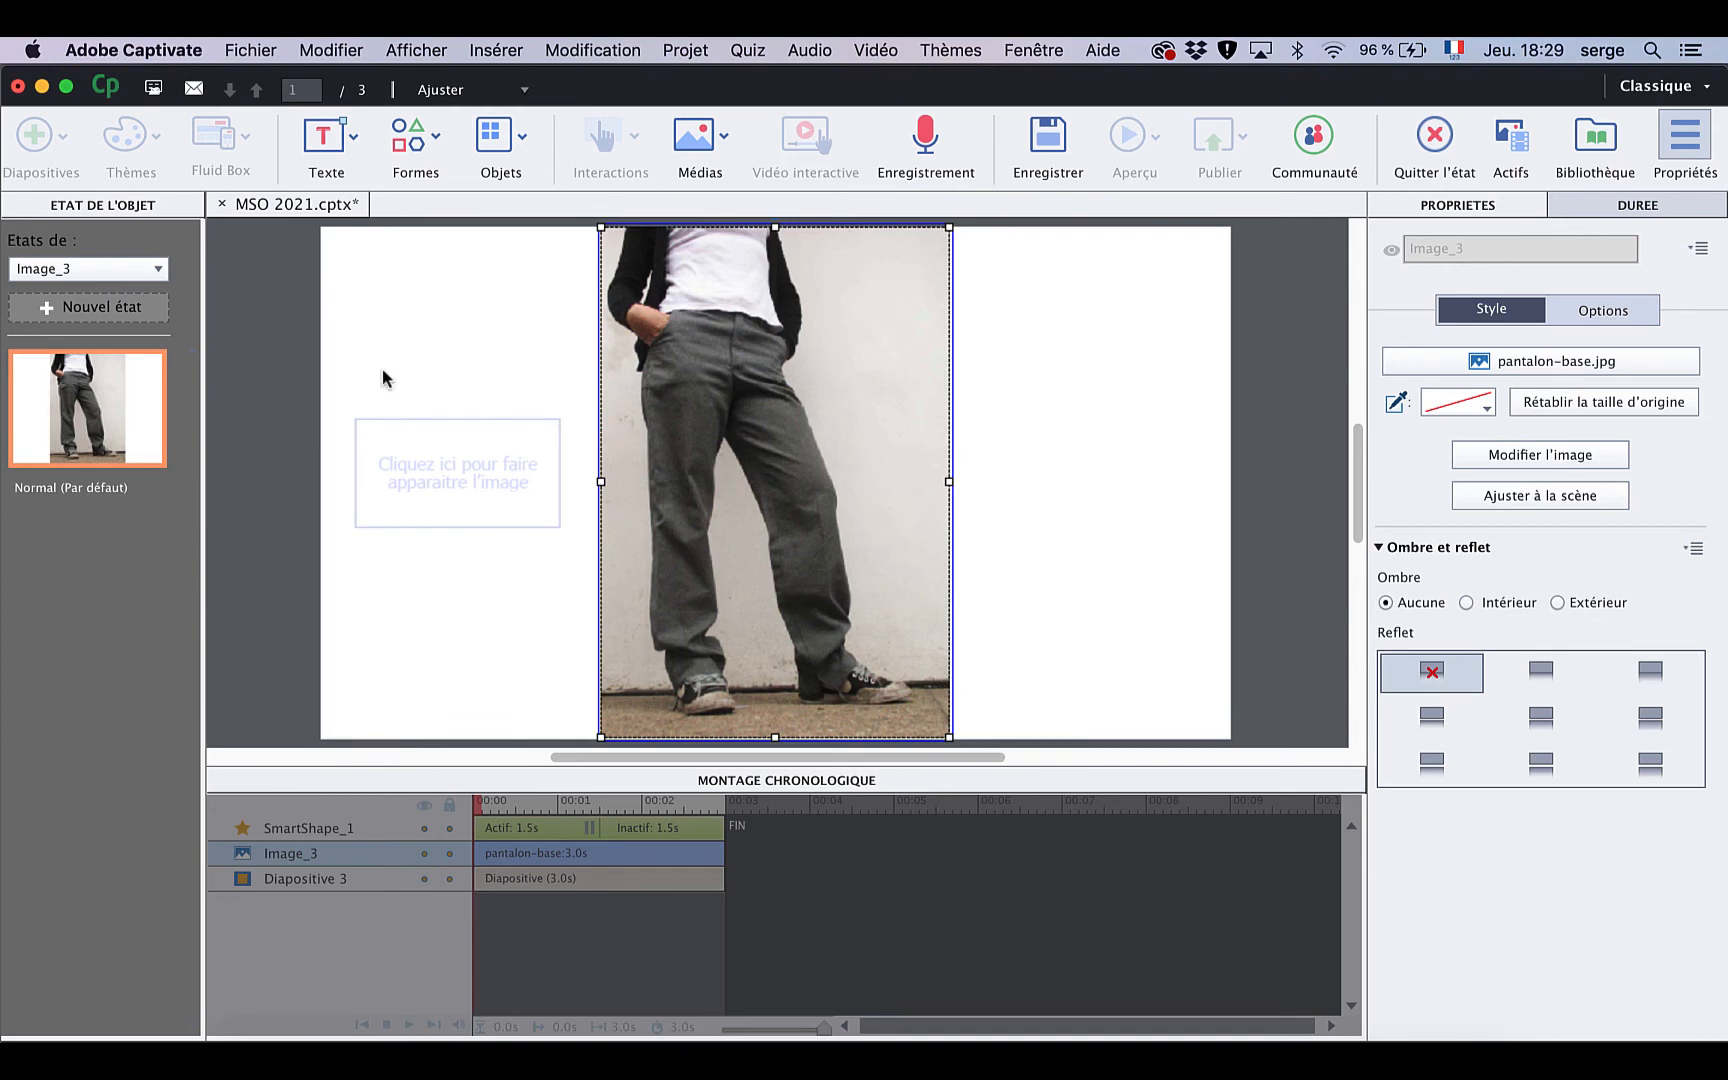
left_click(1540, 455)
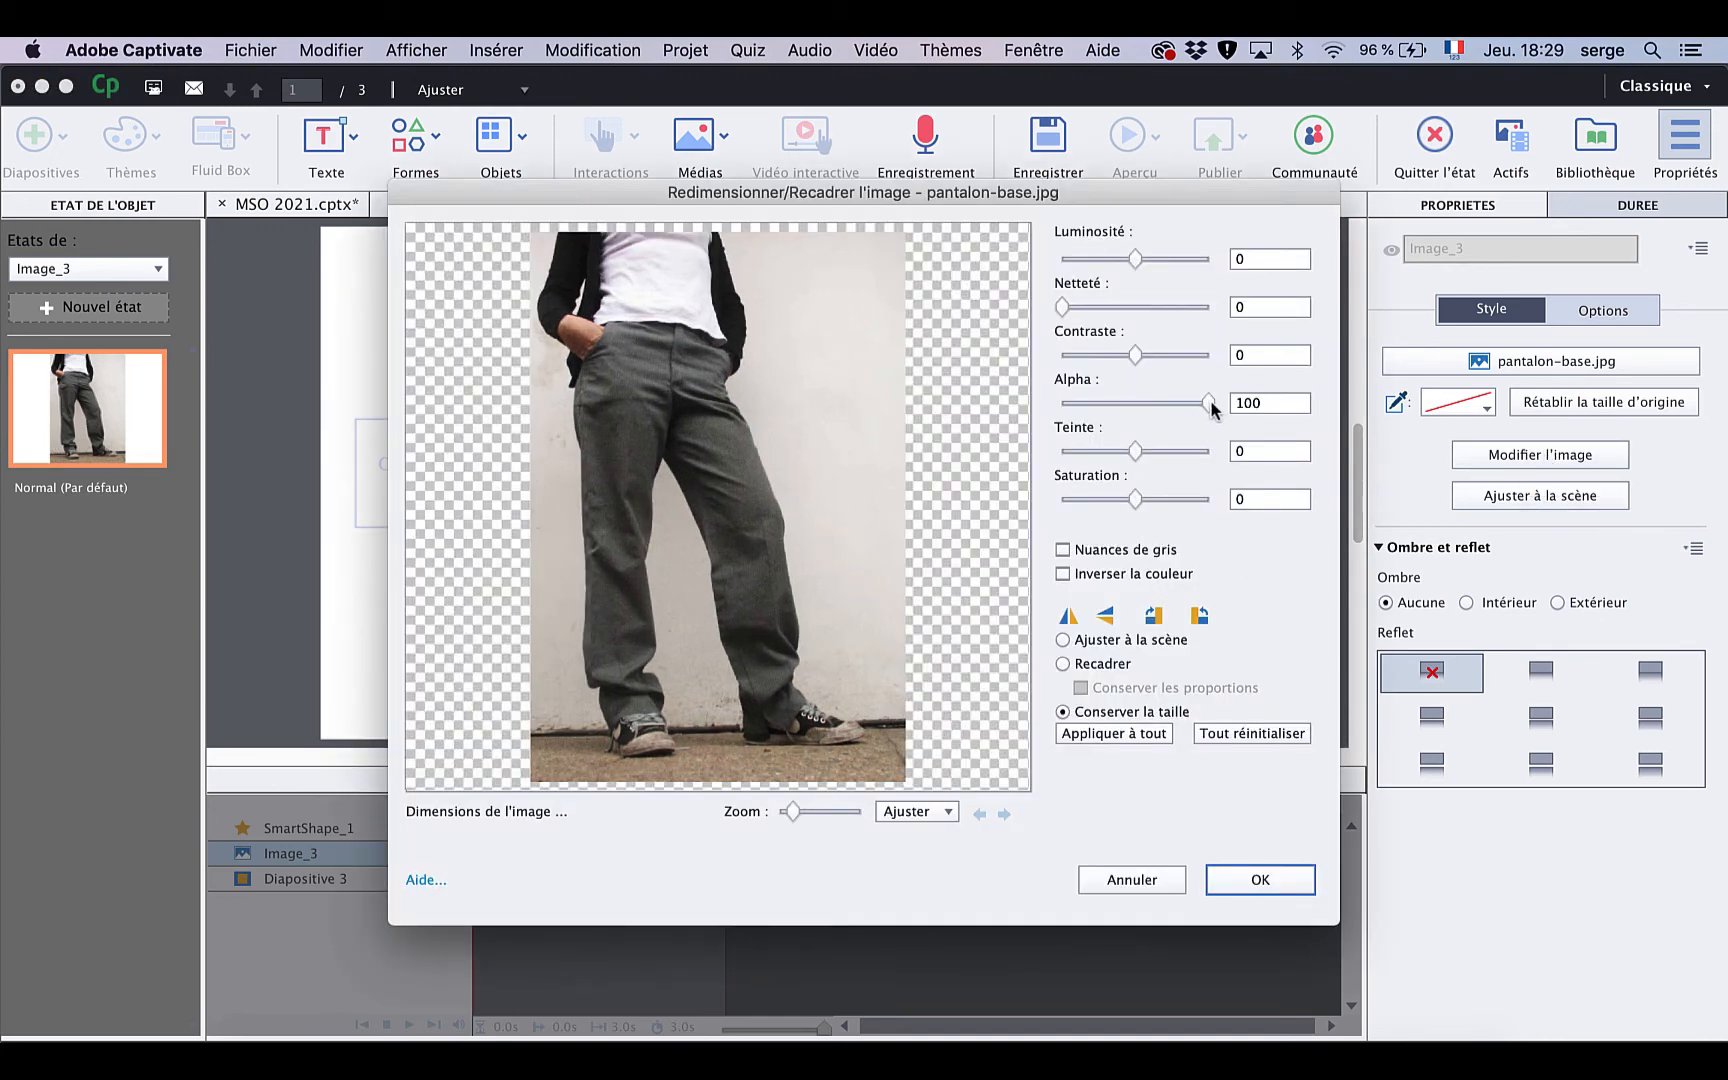
left_click_drag(1210, 400, 925, 410)
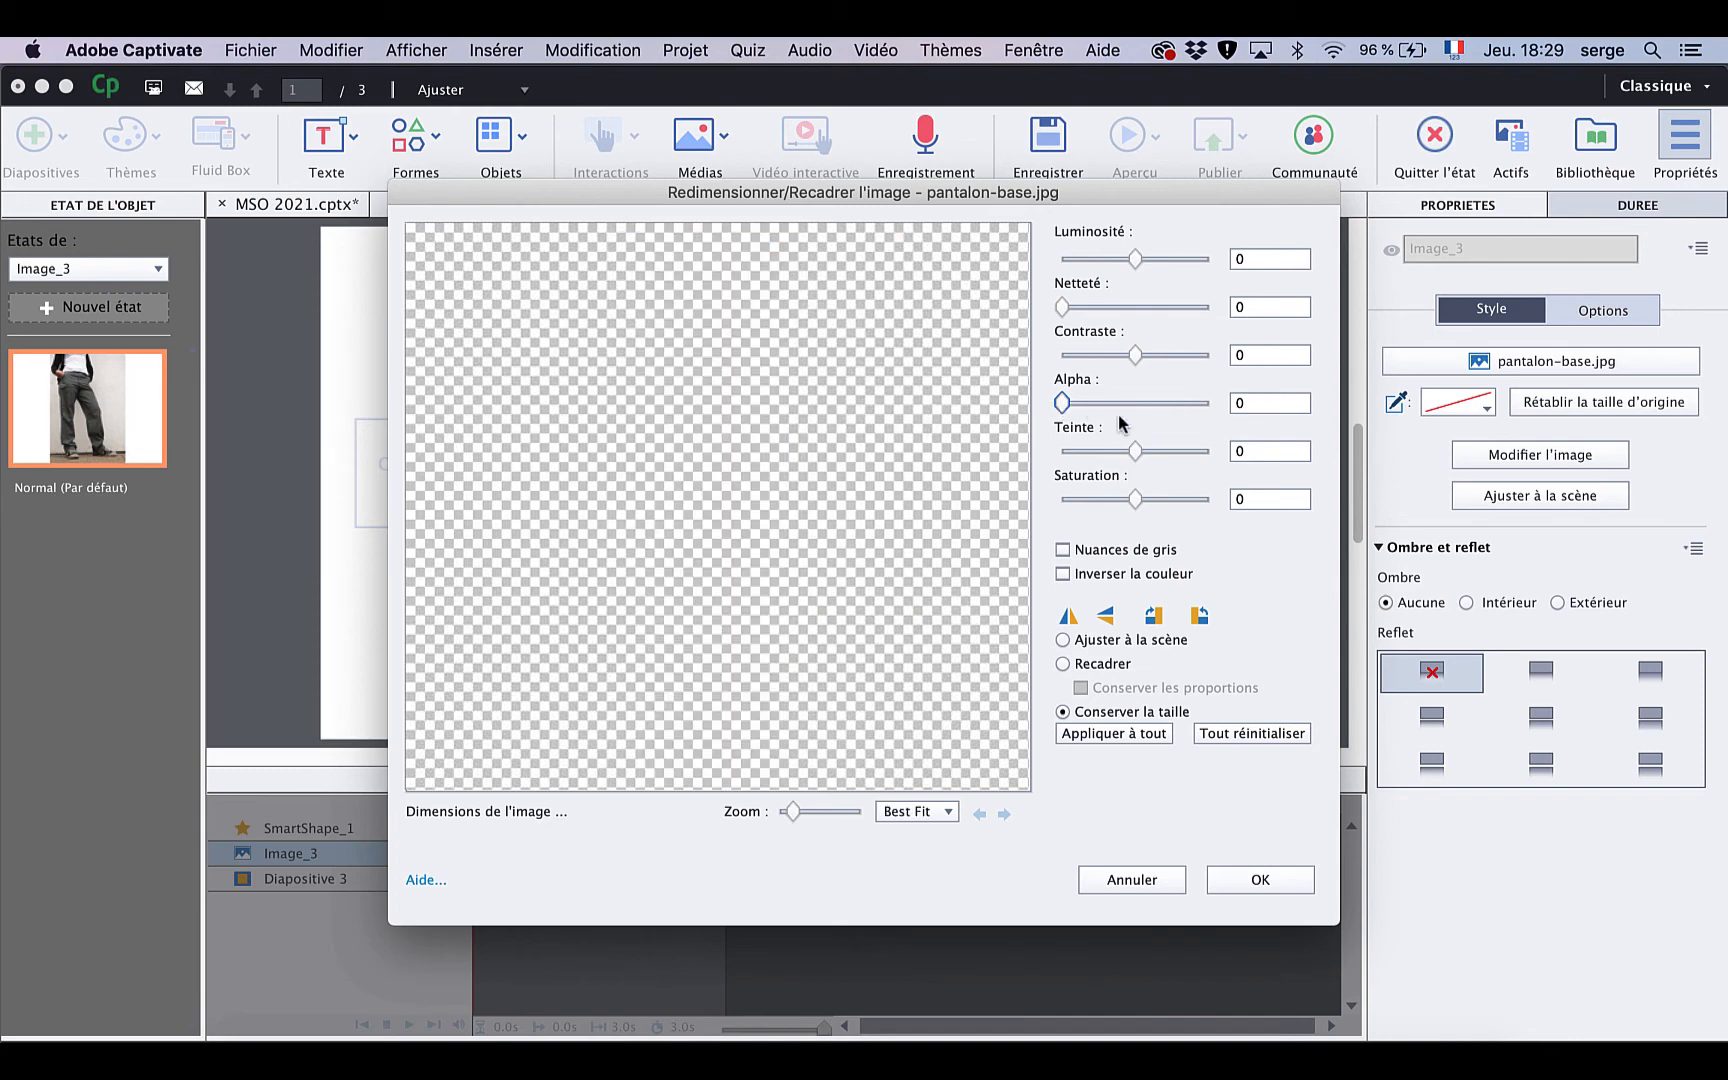
left_click(1287, 879)
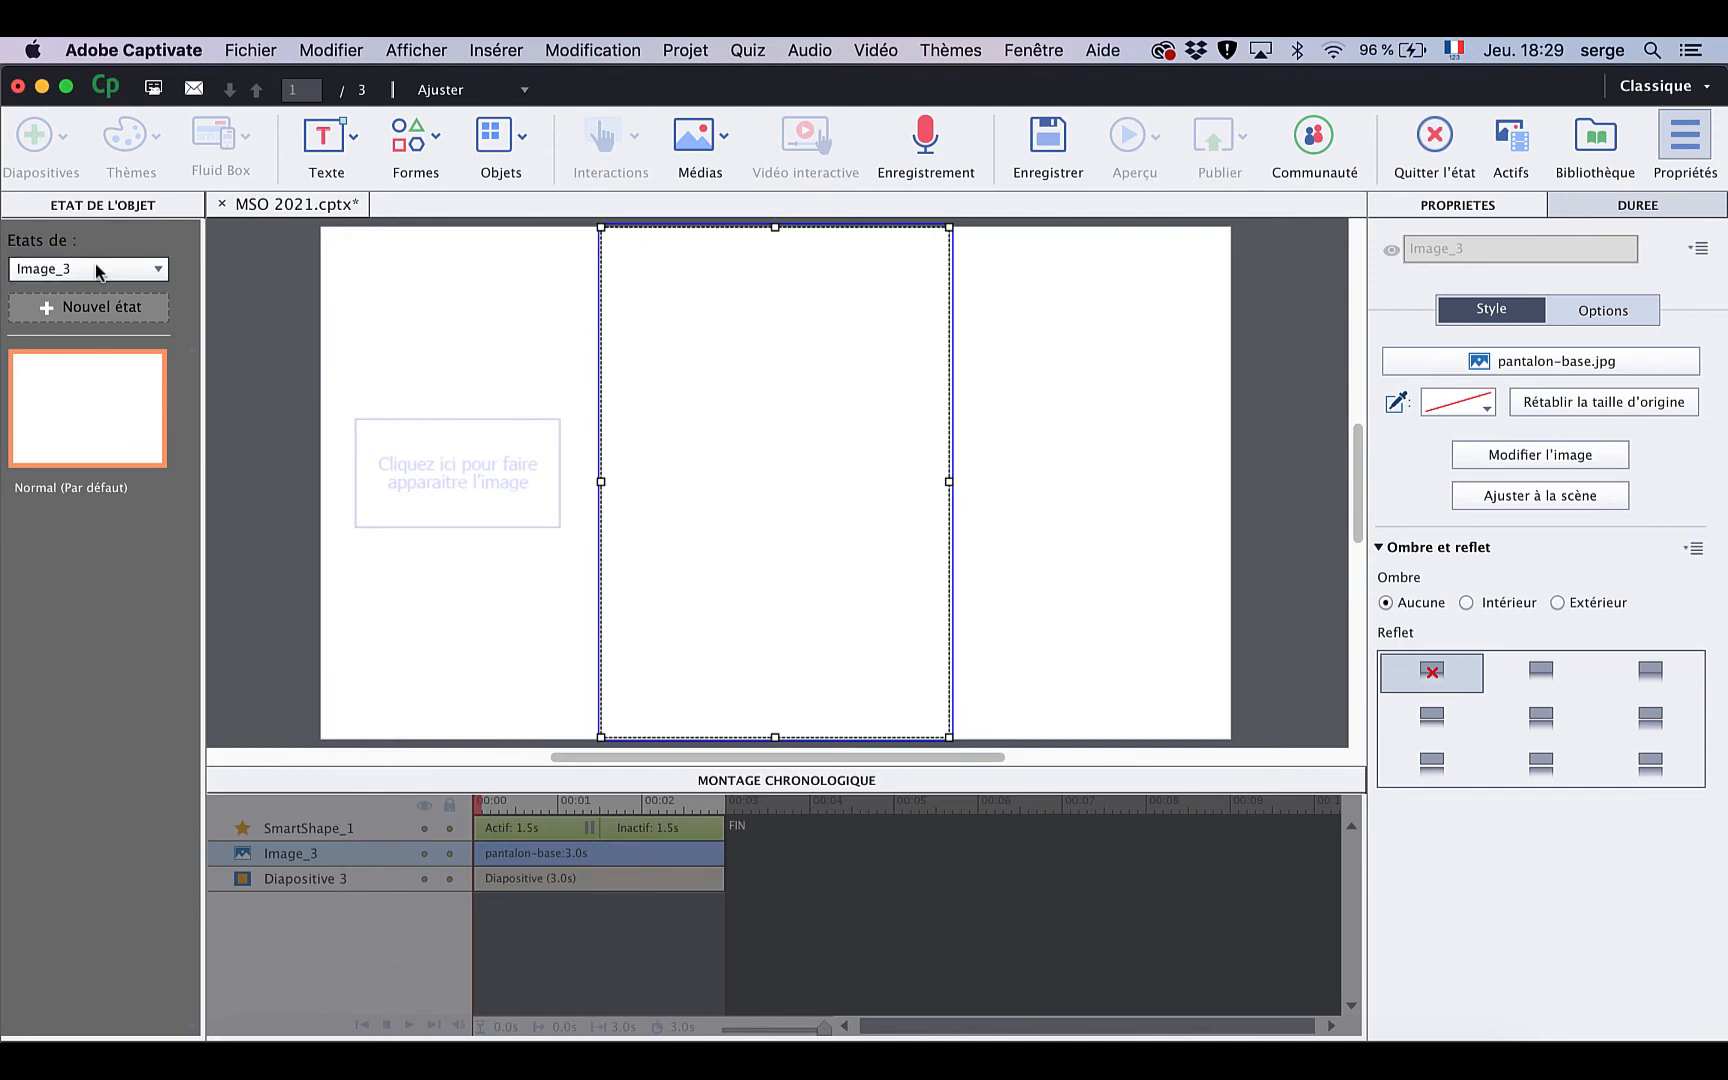
Add a new state named onclic to the trouser image on slide 3
left_click(103, 308)
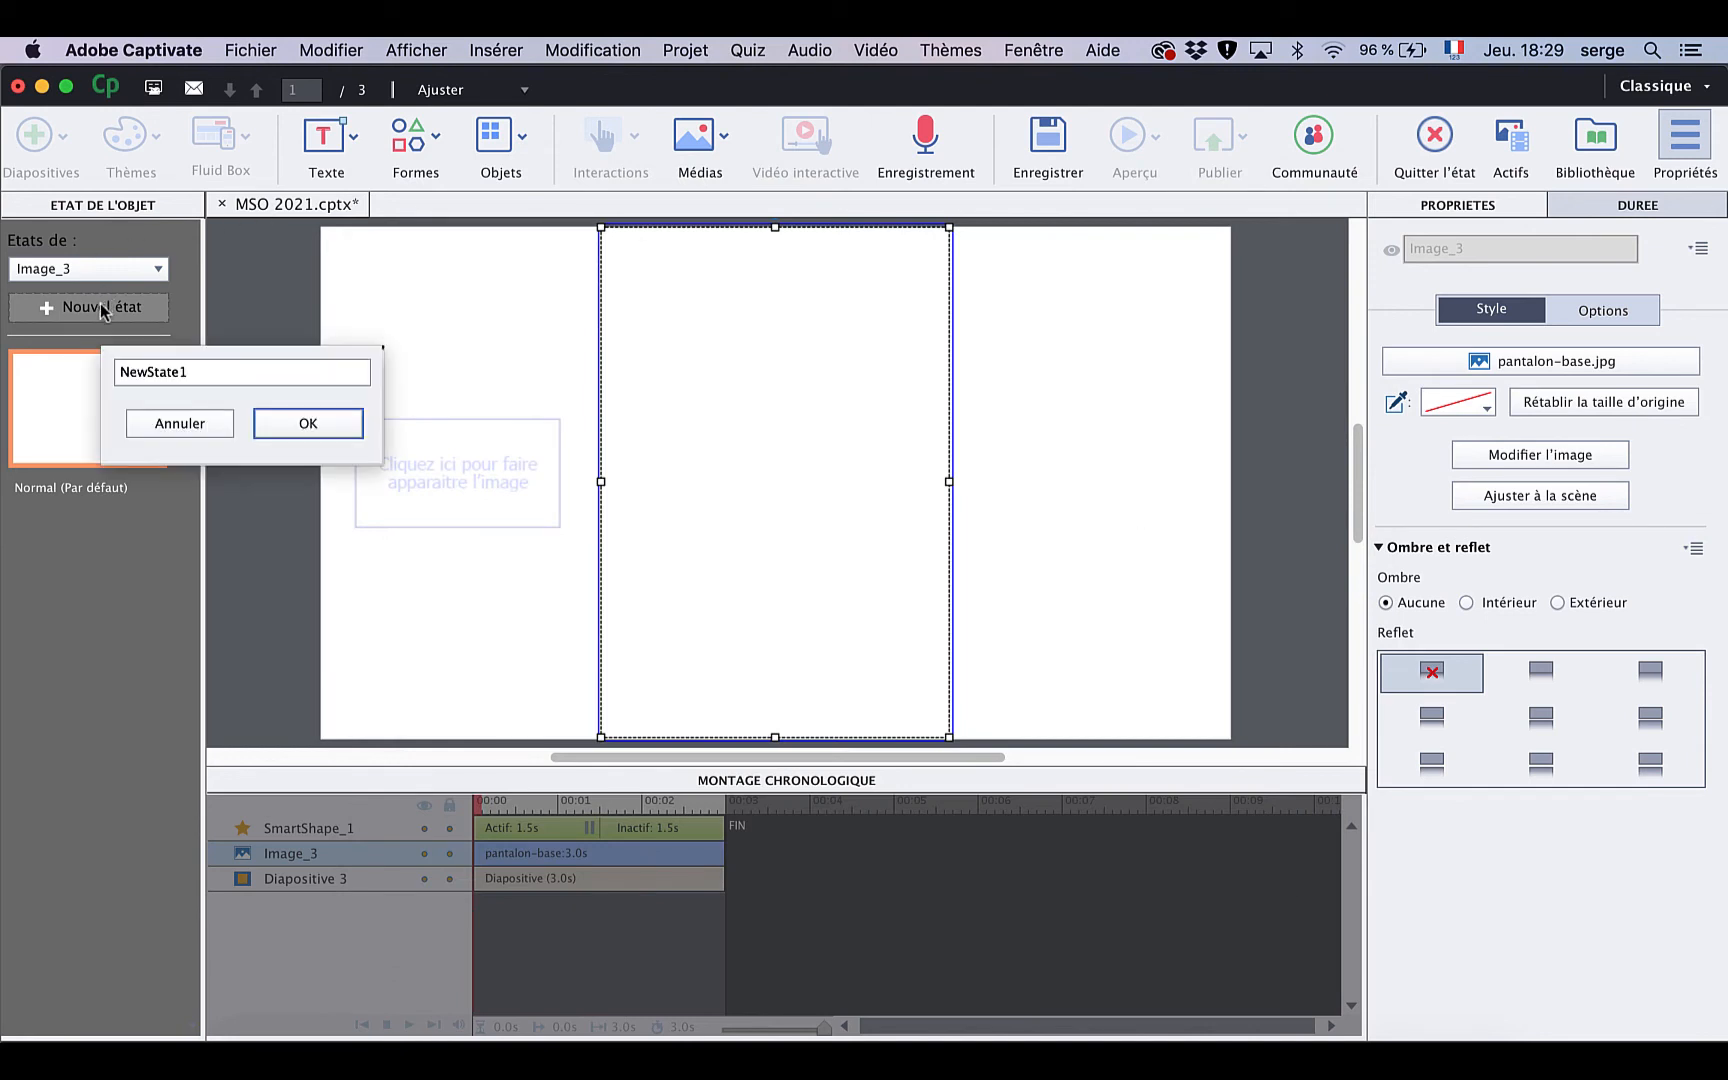
double_click(198, 376)
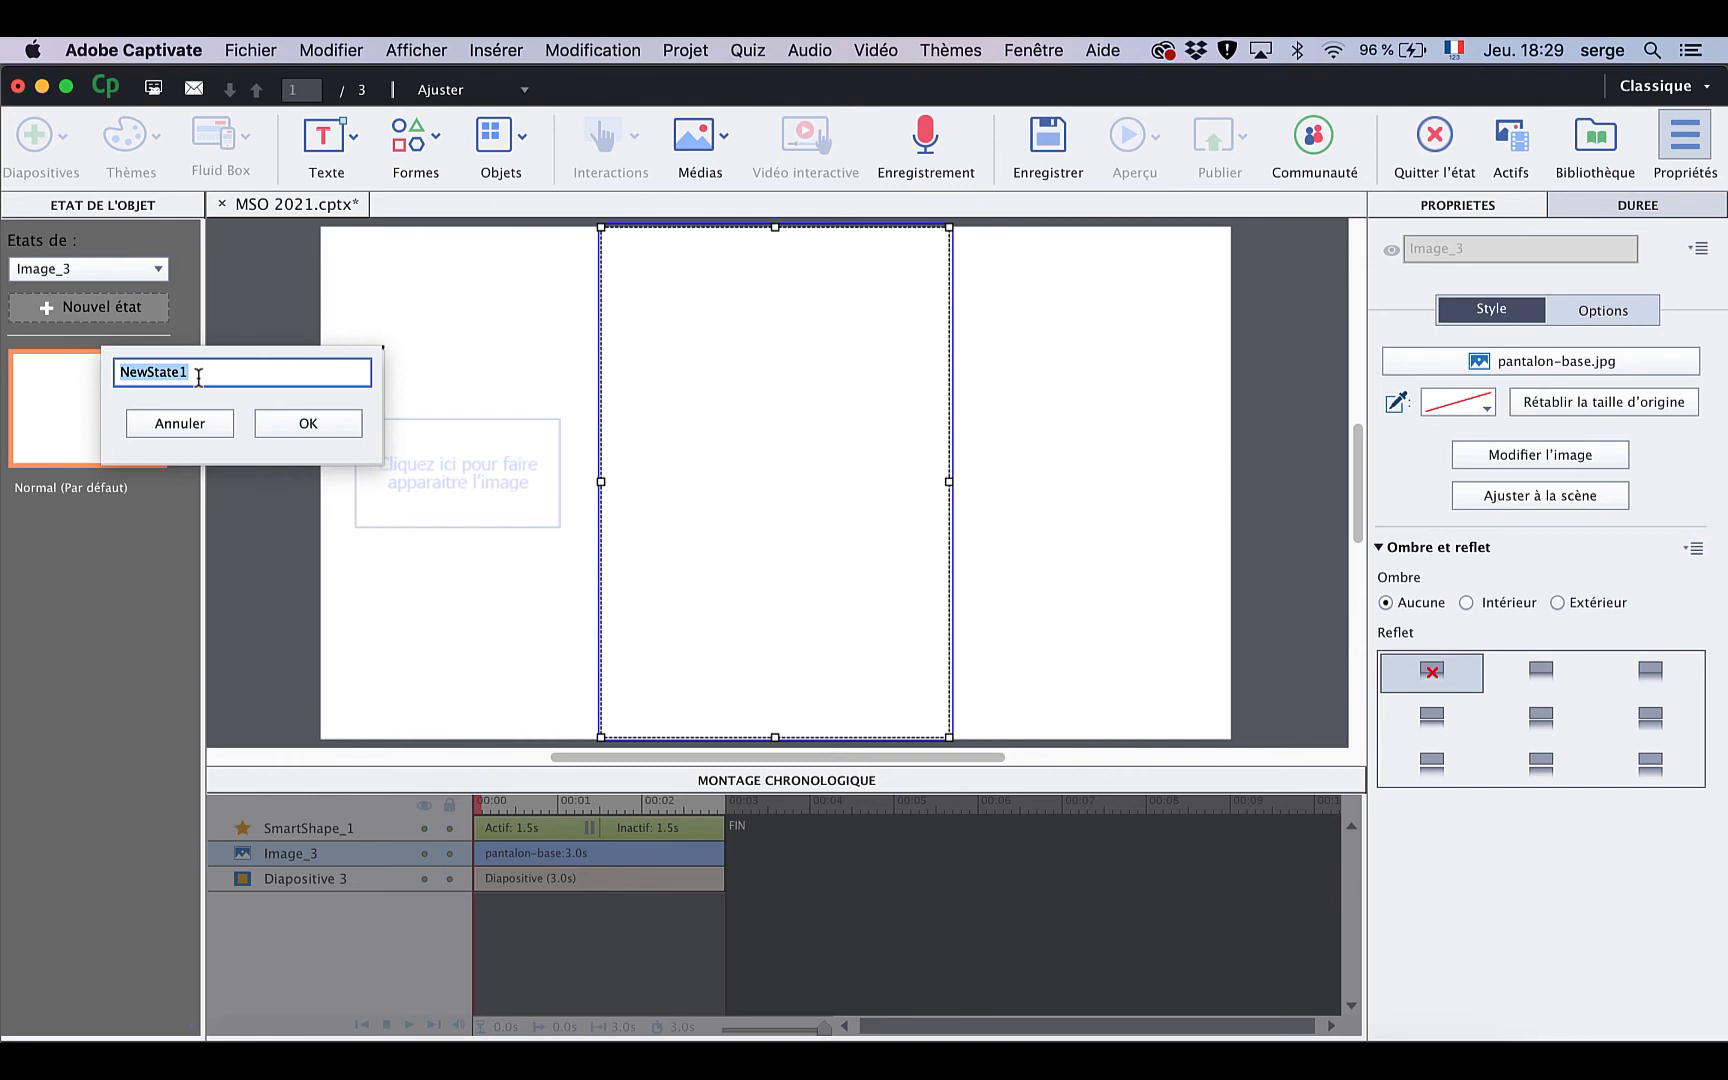
type("onclic")
left_click(313, 425)
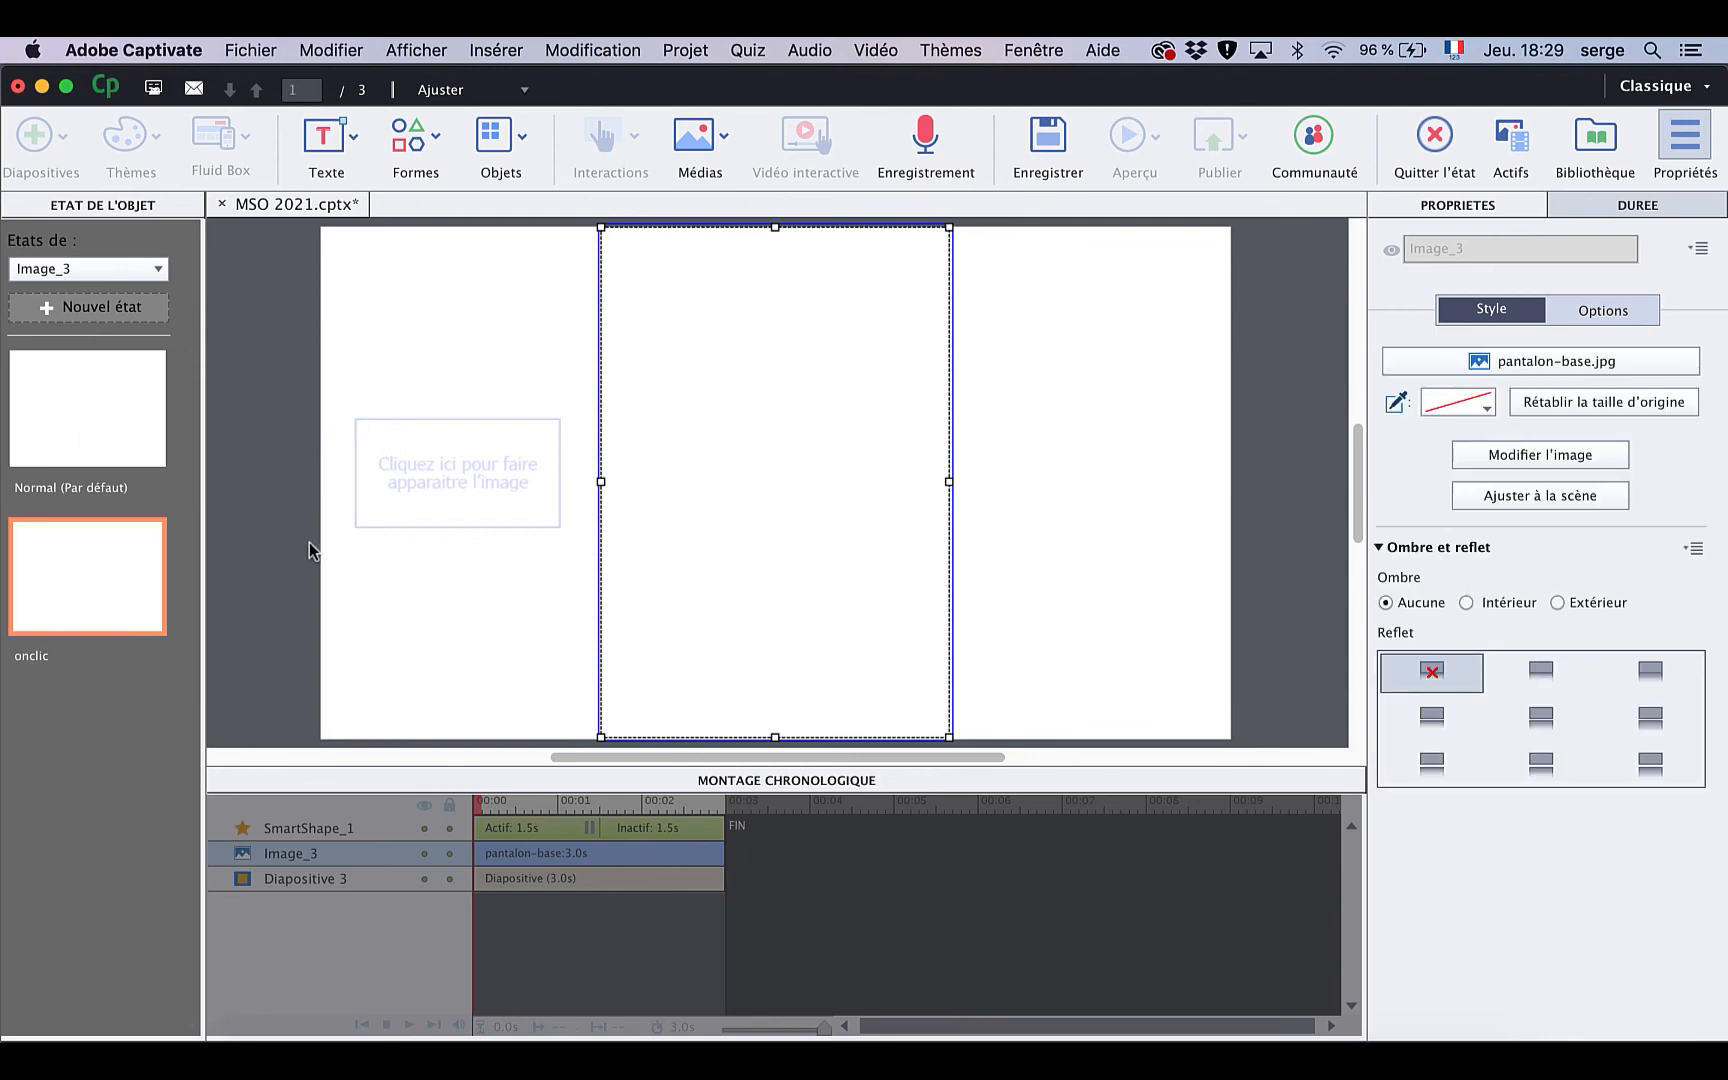
Set the image's Alpha to 100 in the onclic state, and exit the state view
left_click(1470, 458)
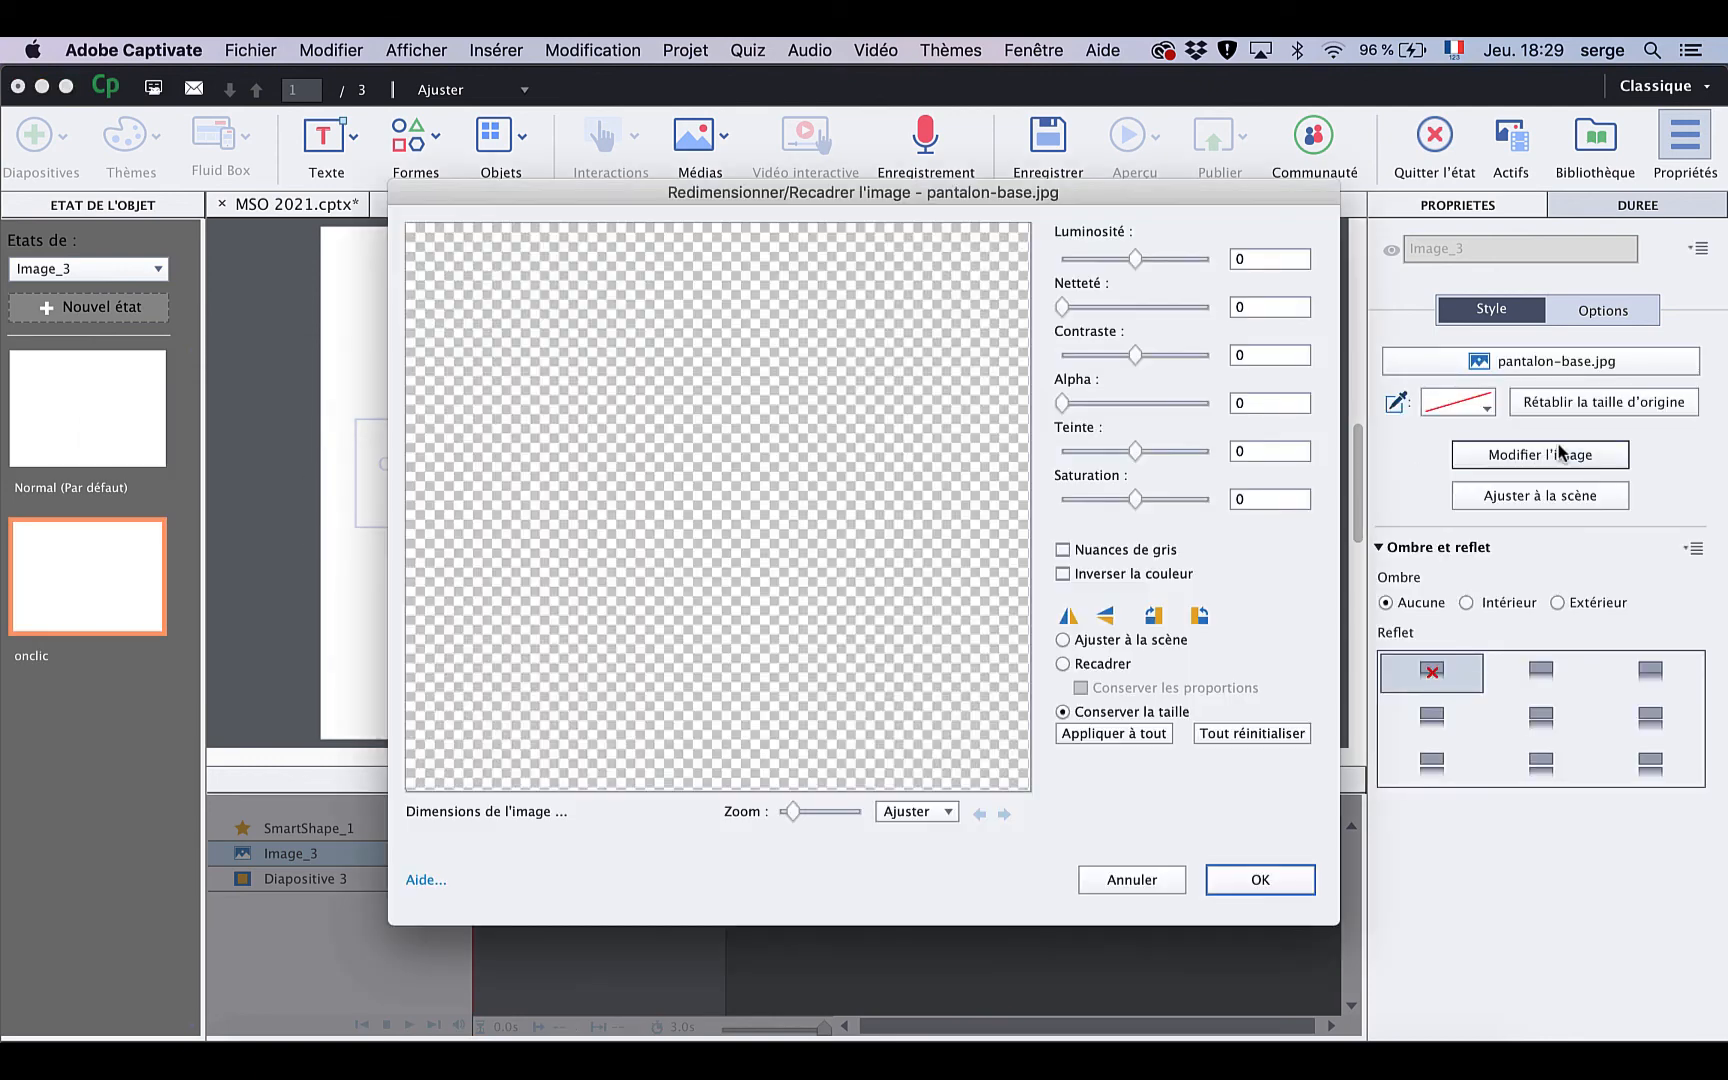
left_click_drag(1062, 403, 1208, 403)
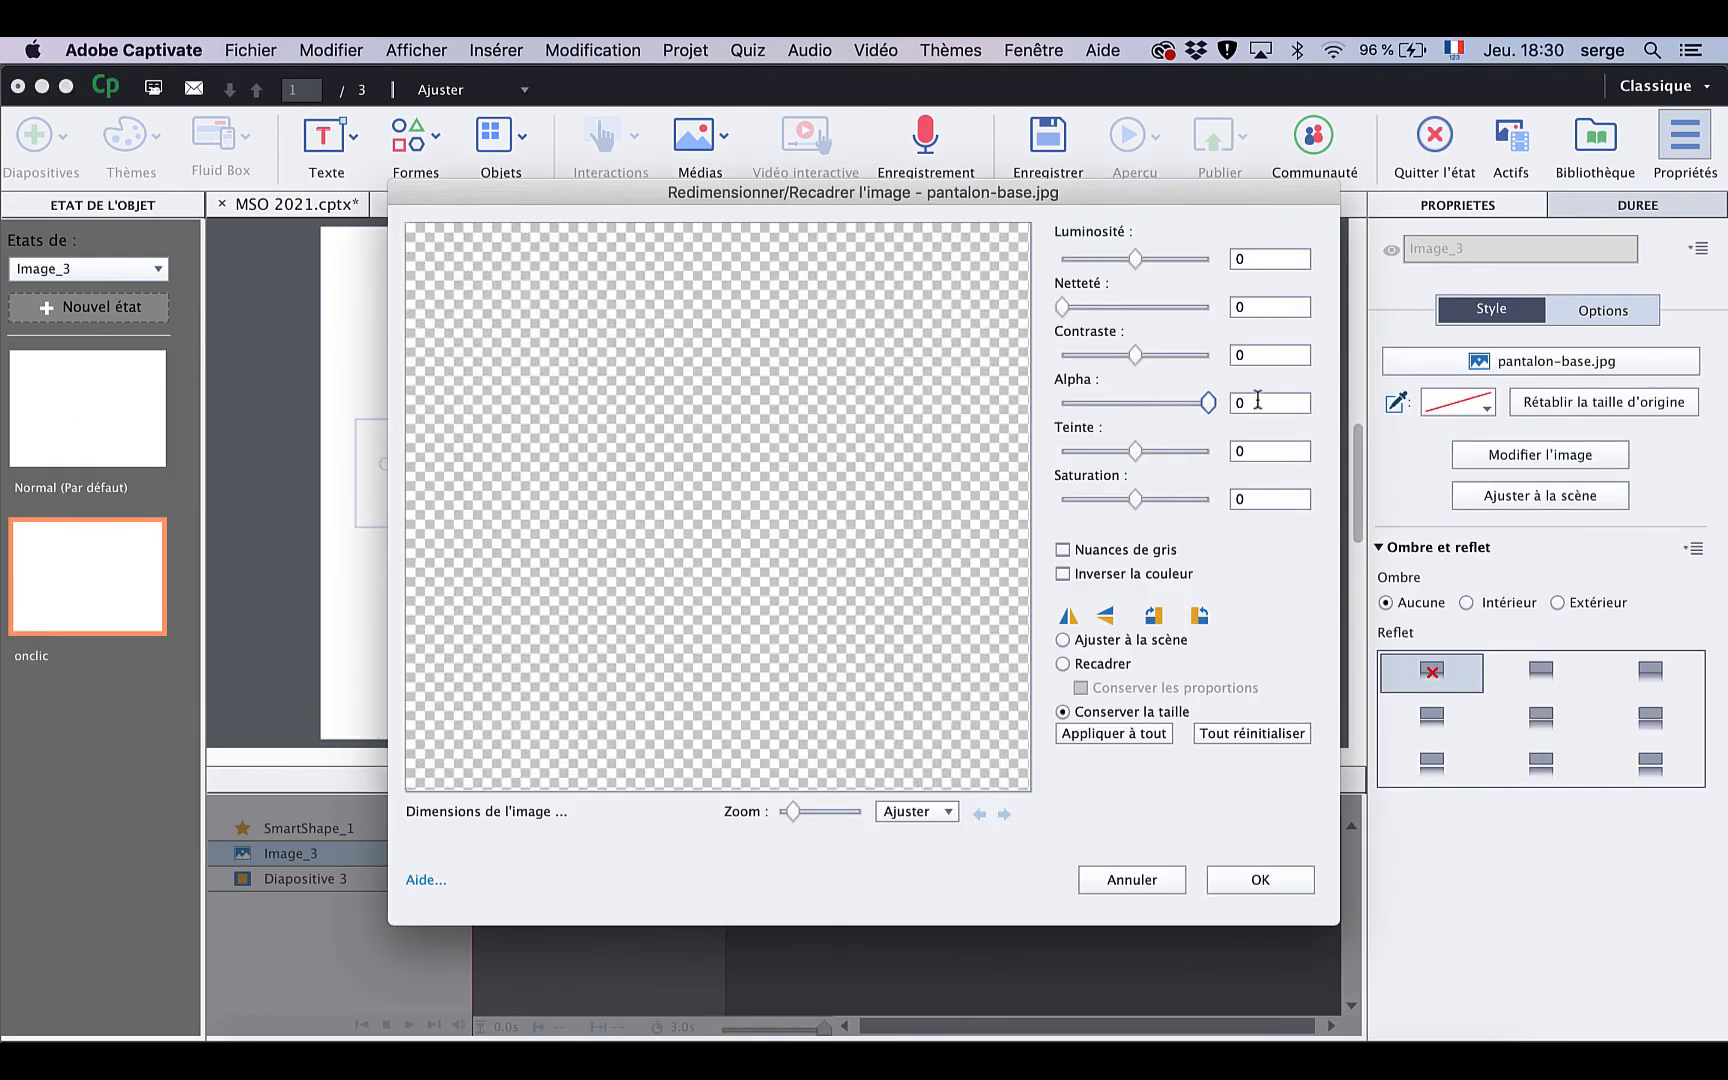
left_click(1288, 881)
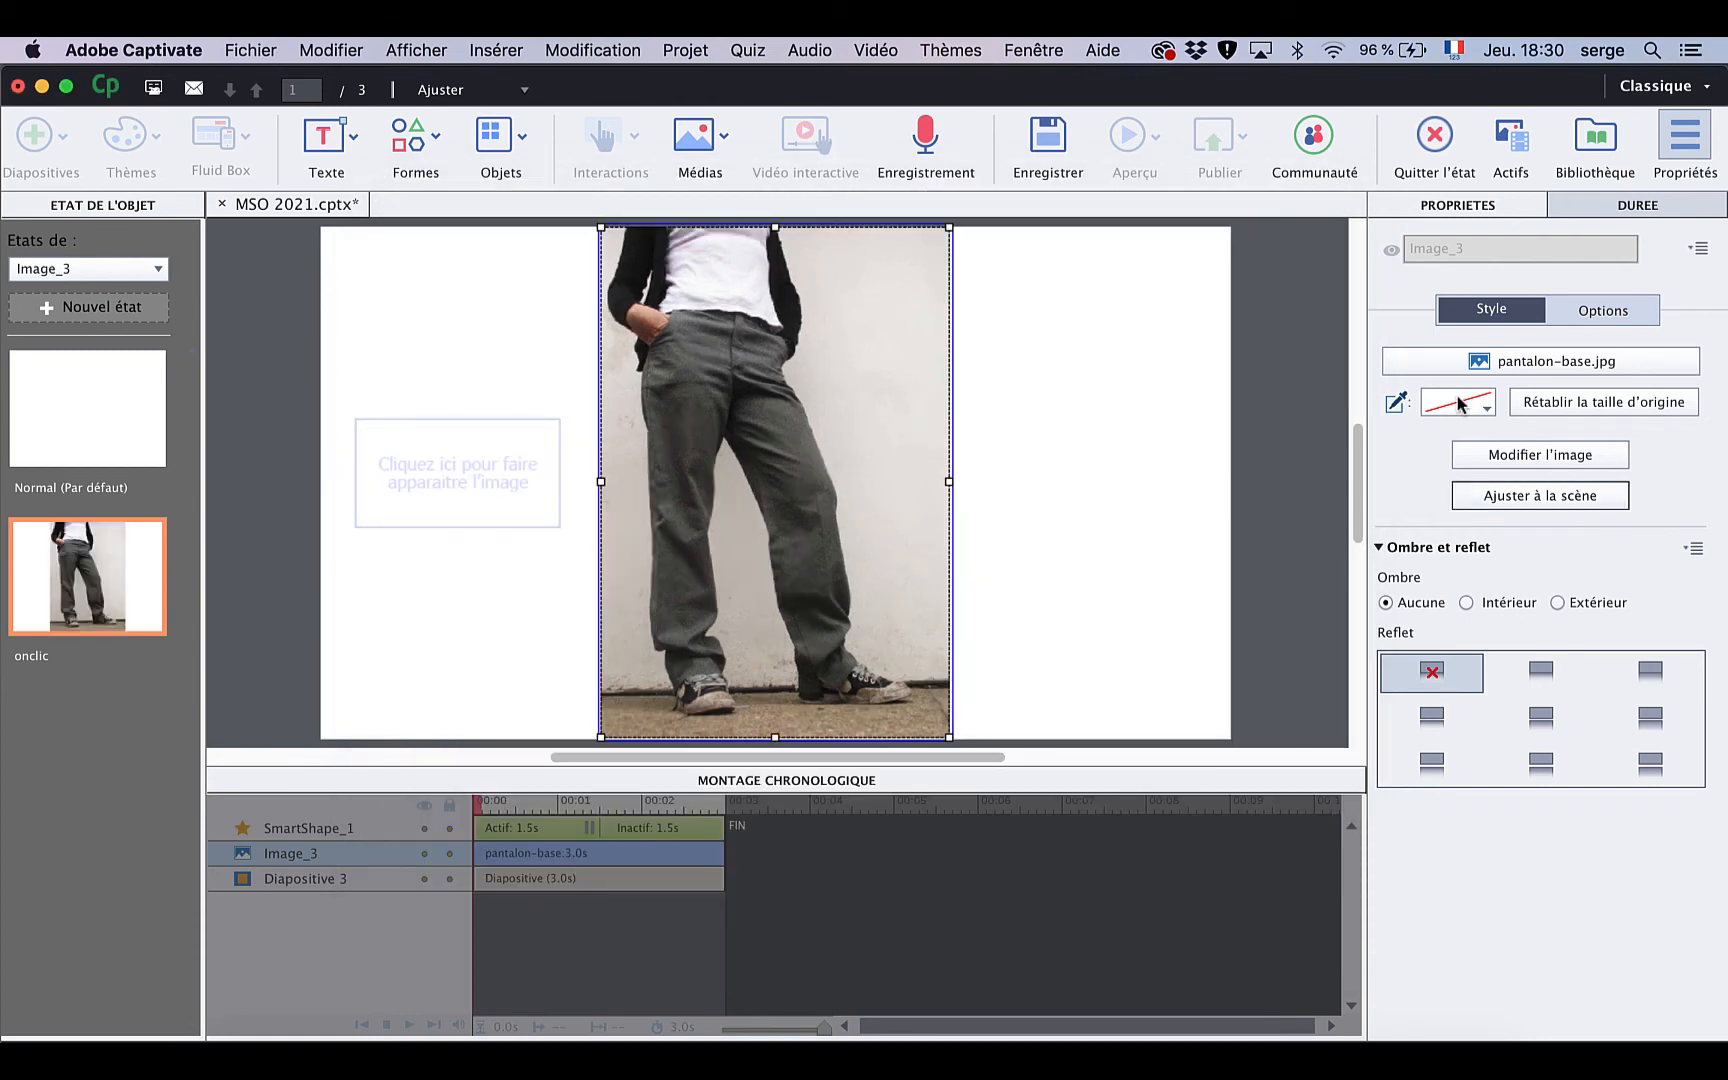
left_click(1433, 140)
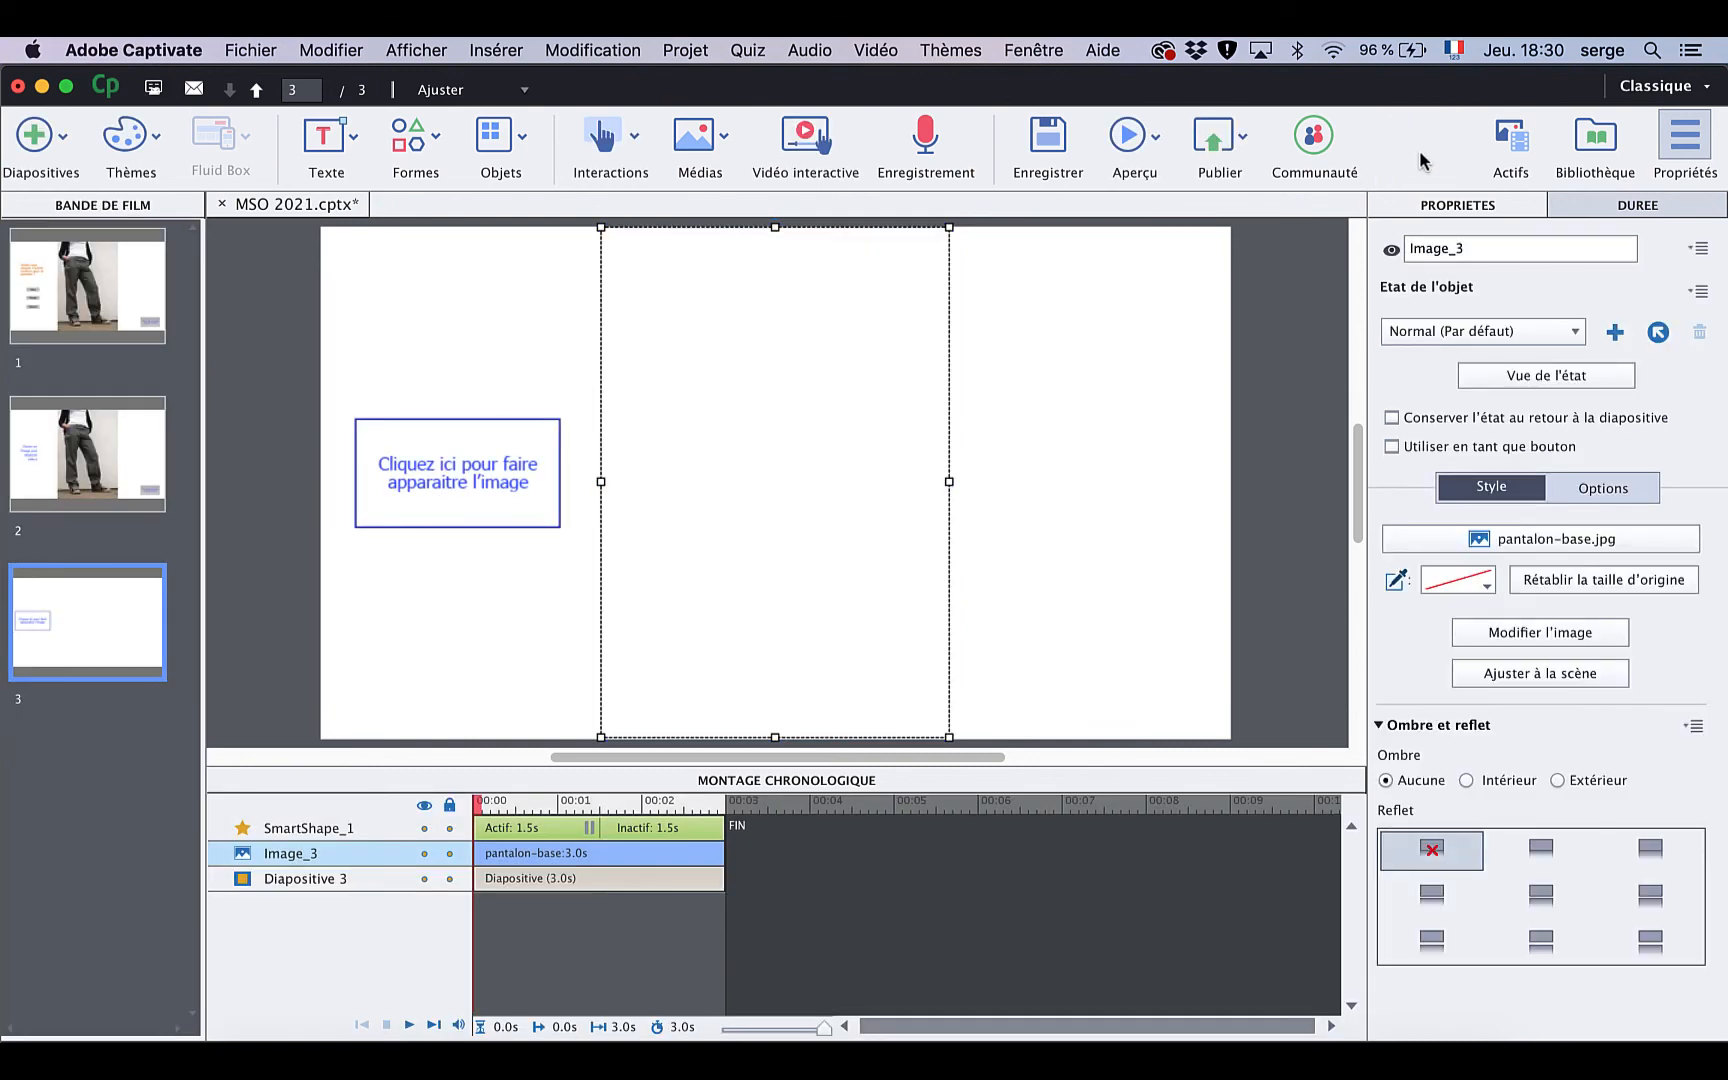
Set the success action of the text button on slide 3 to Modifier l'état de, targeting Image_3 with the onclic state
left_click(535, 497)
left_click(1548, 605)
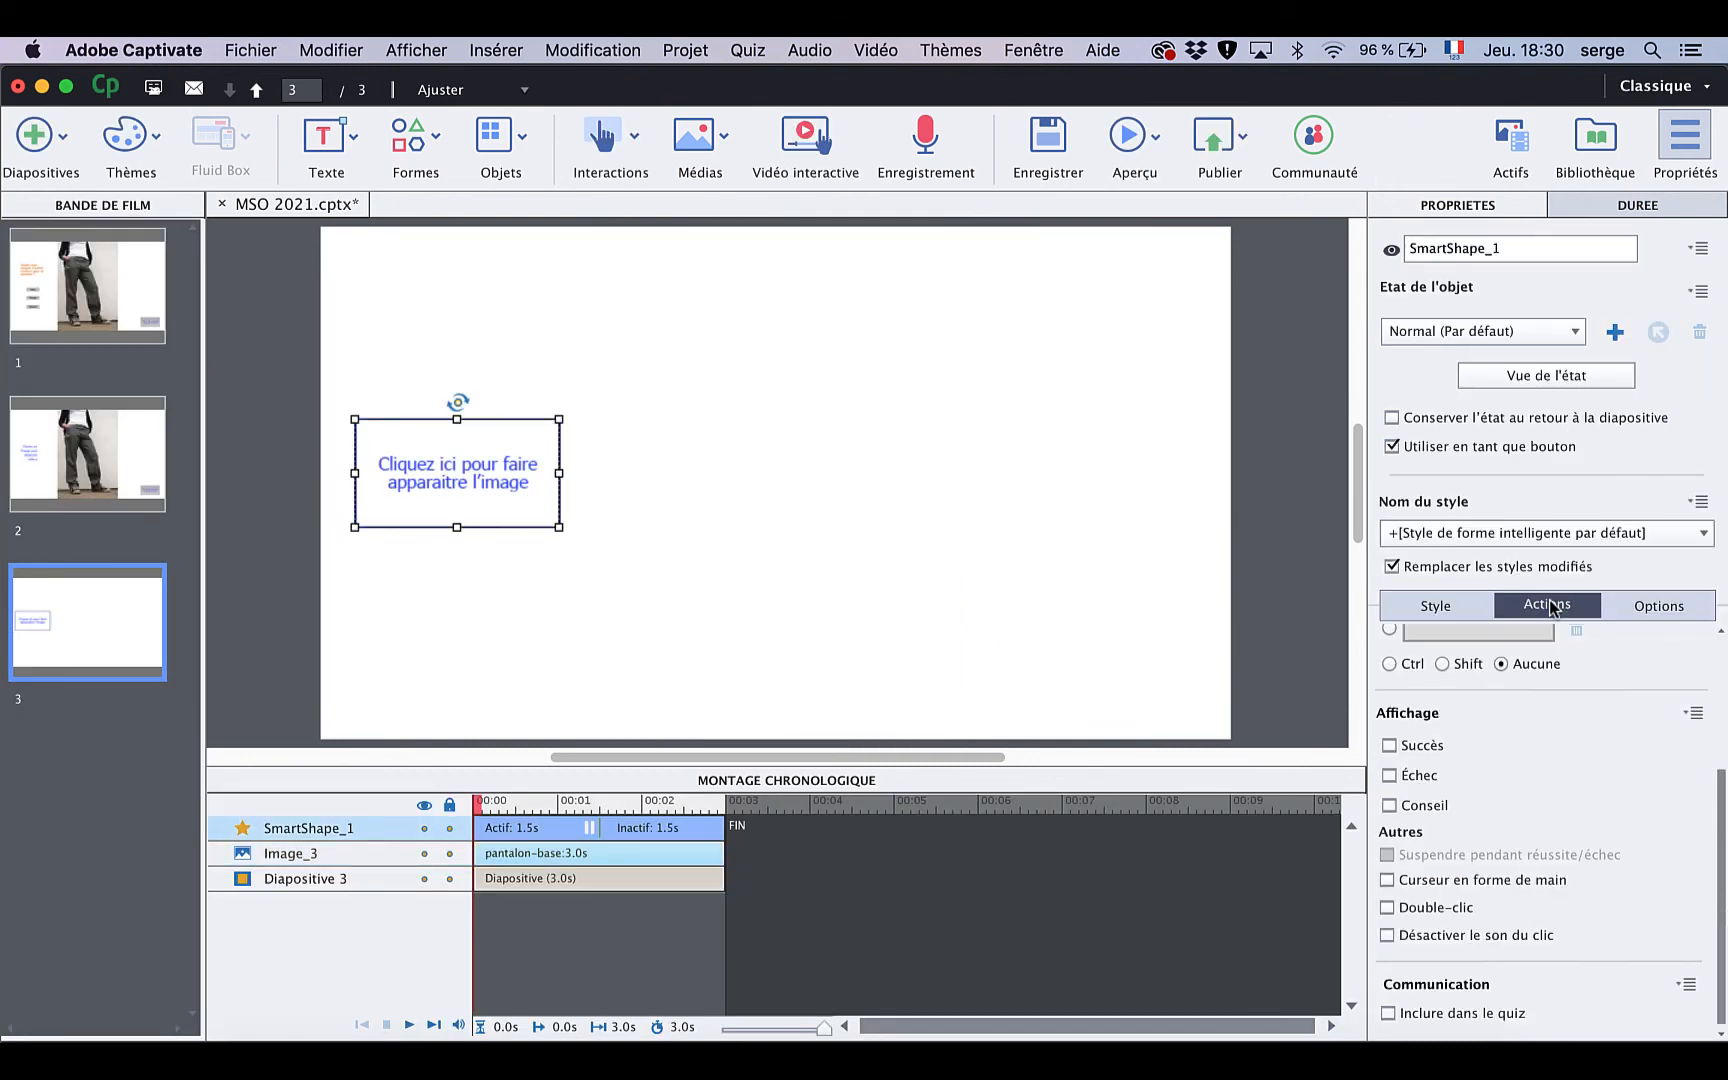
scroll(1543, 755, "up", 3)
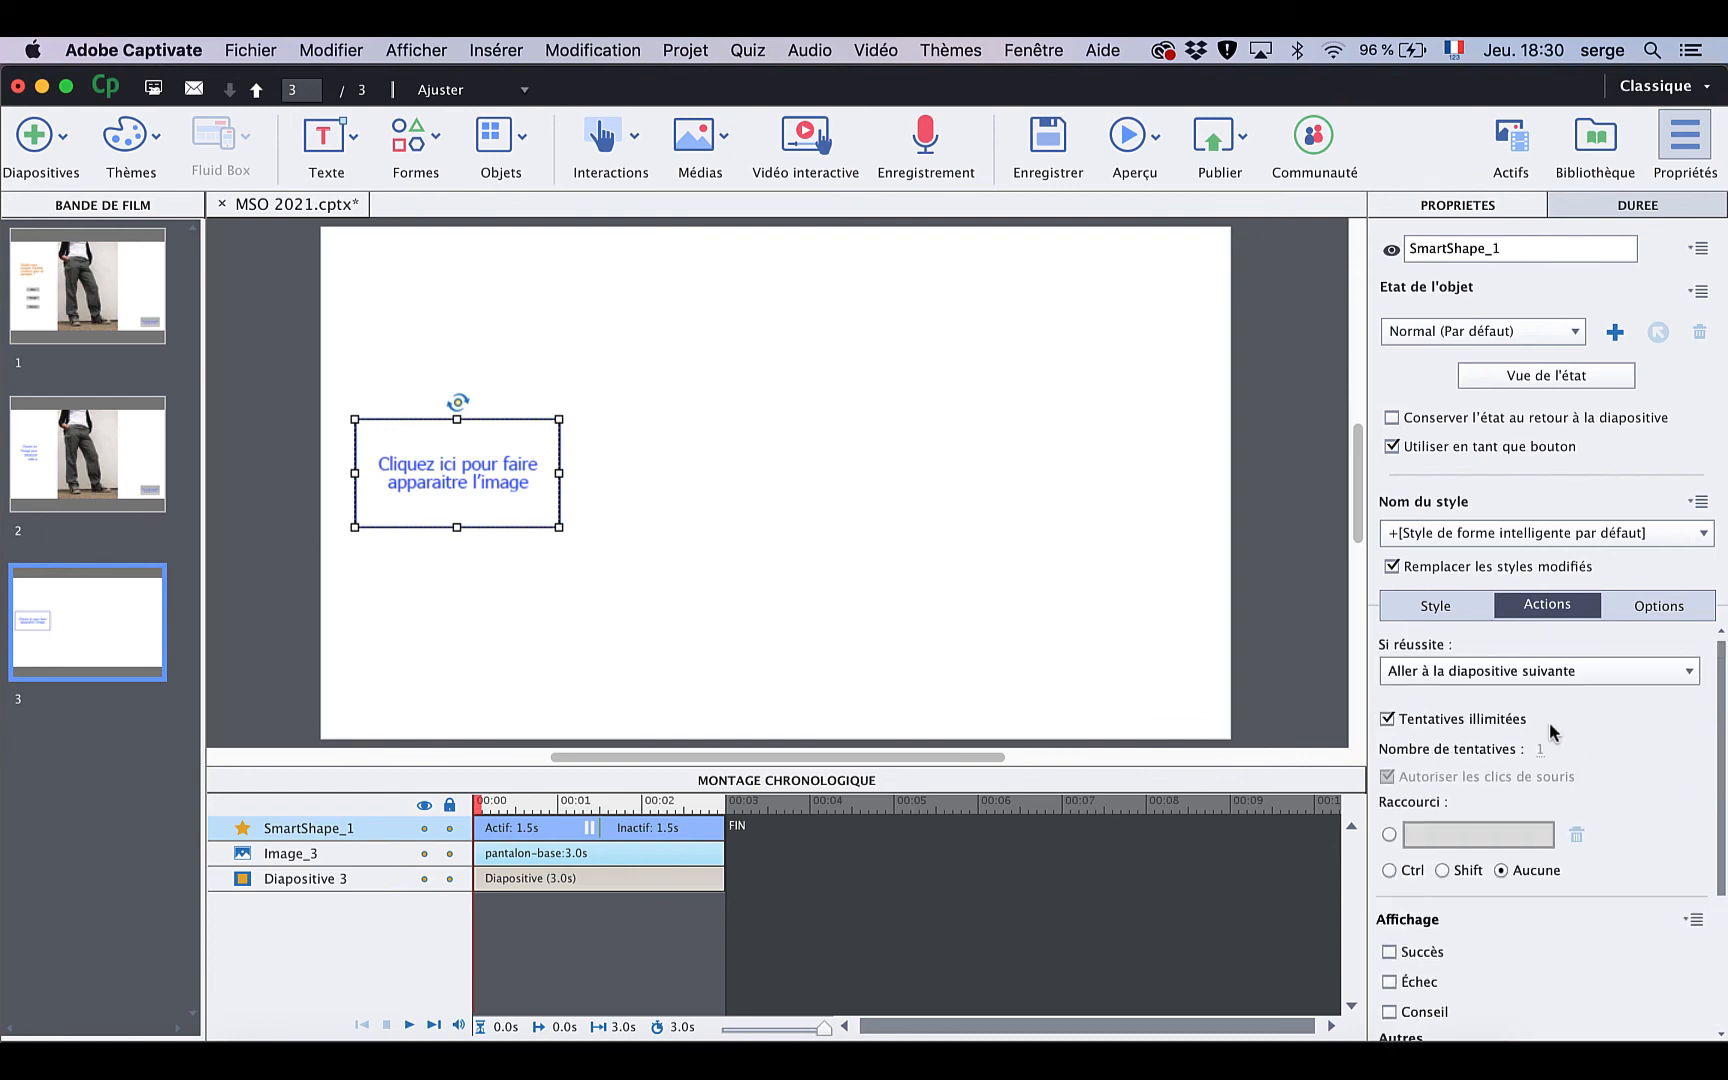
left_click(1512, 675)
scroll(1510, 600, "down", 5)
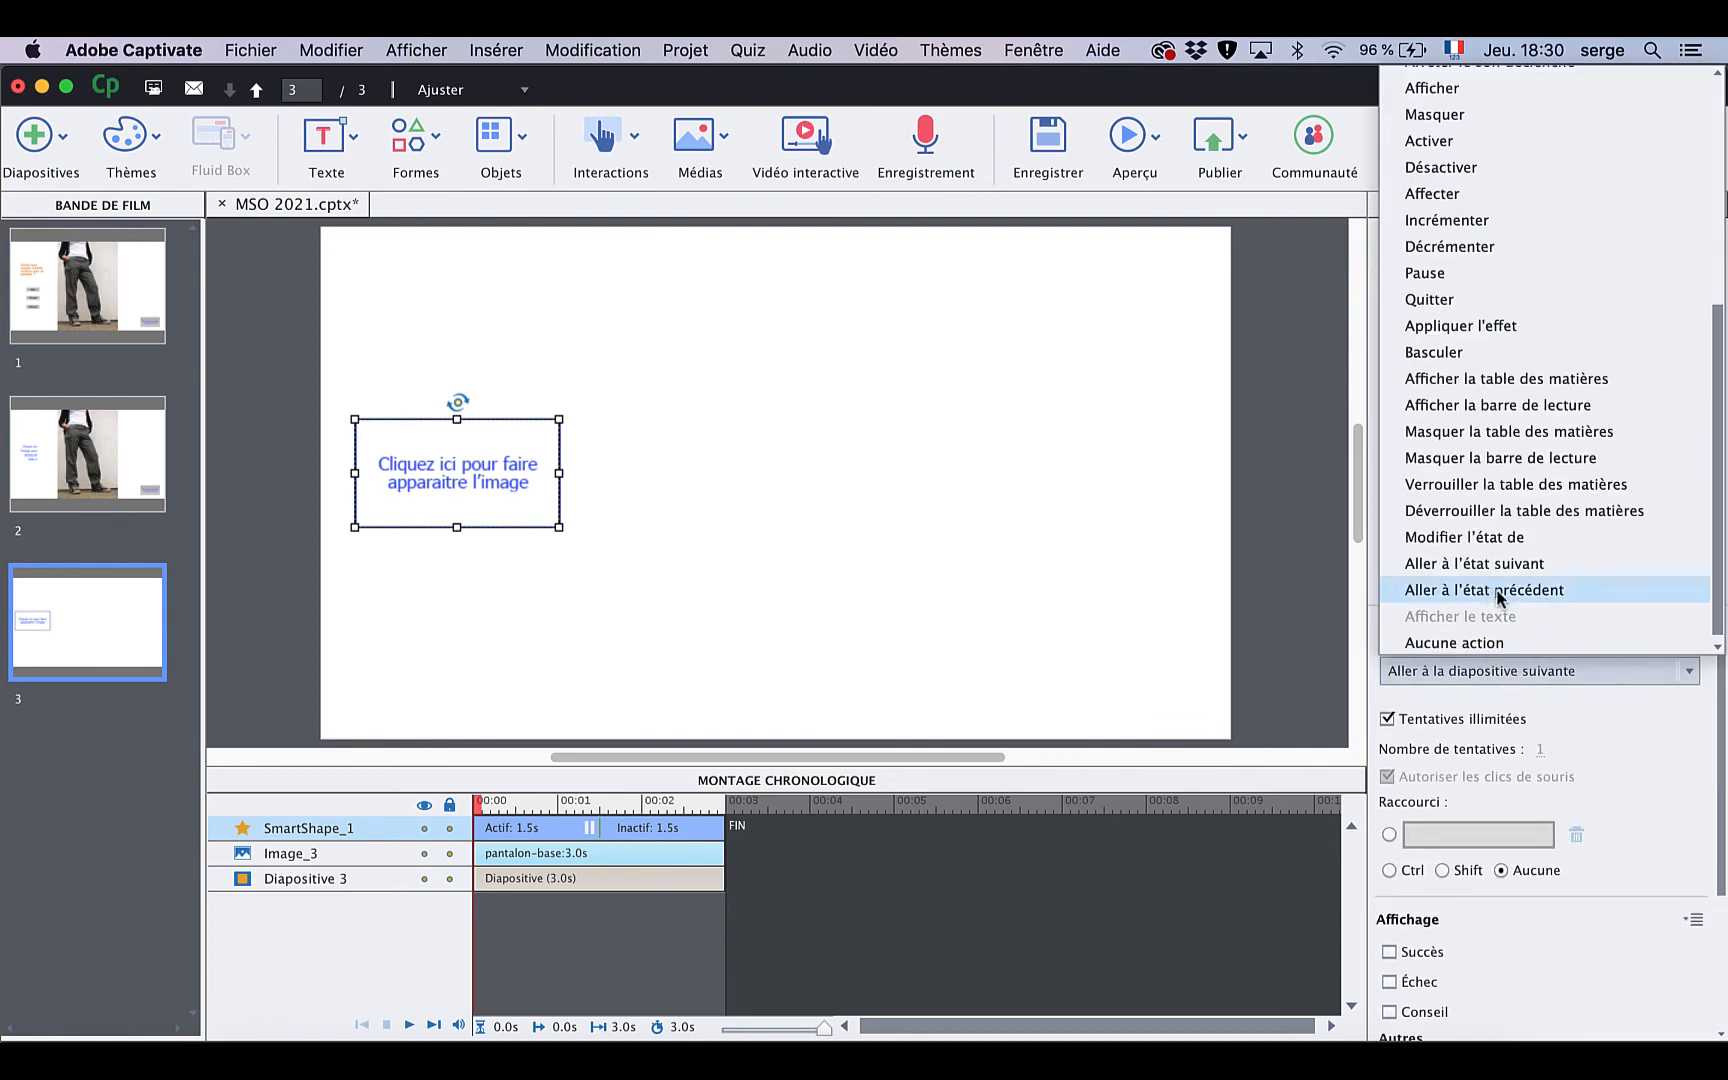
left_click(1493, 543)
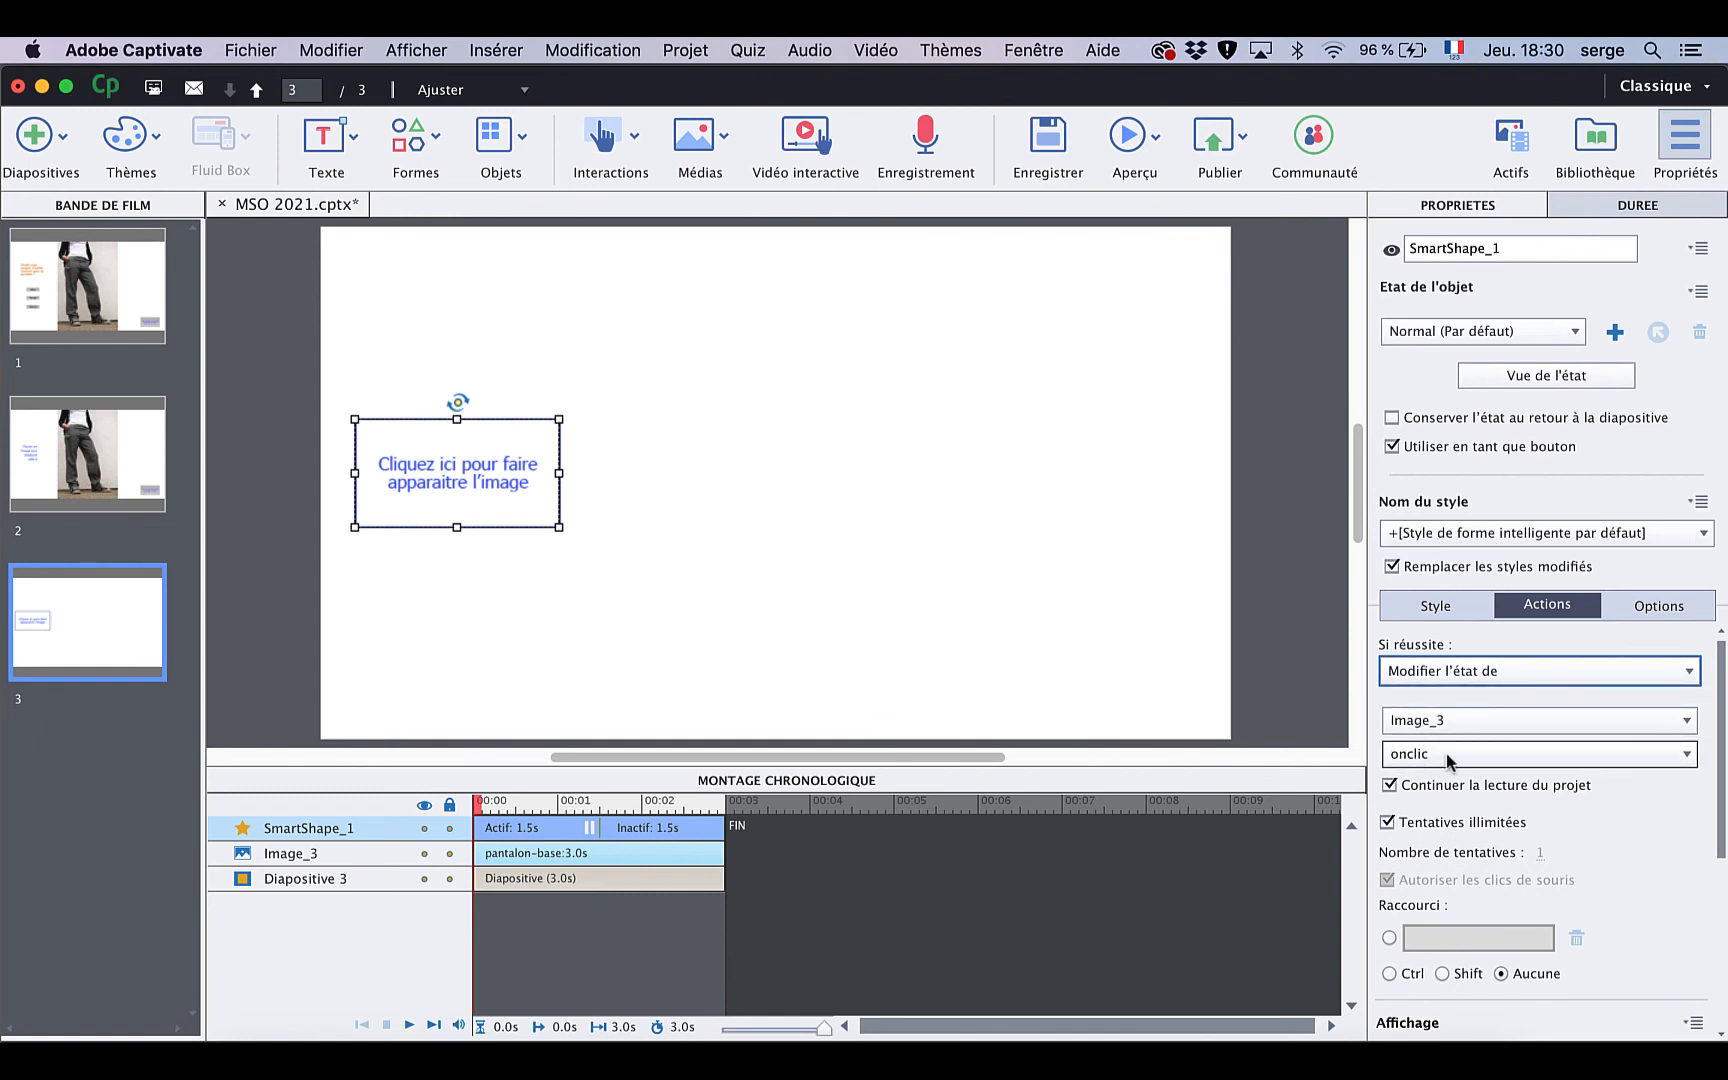
Enable the hand-shaped cursor and disable the click sound for the text button on slide 3
scroll(1585, 867, "down", 5)
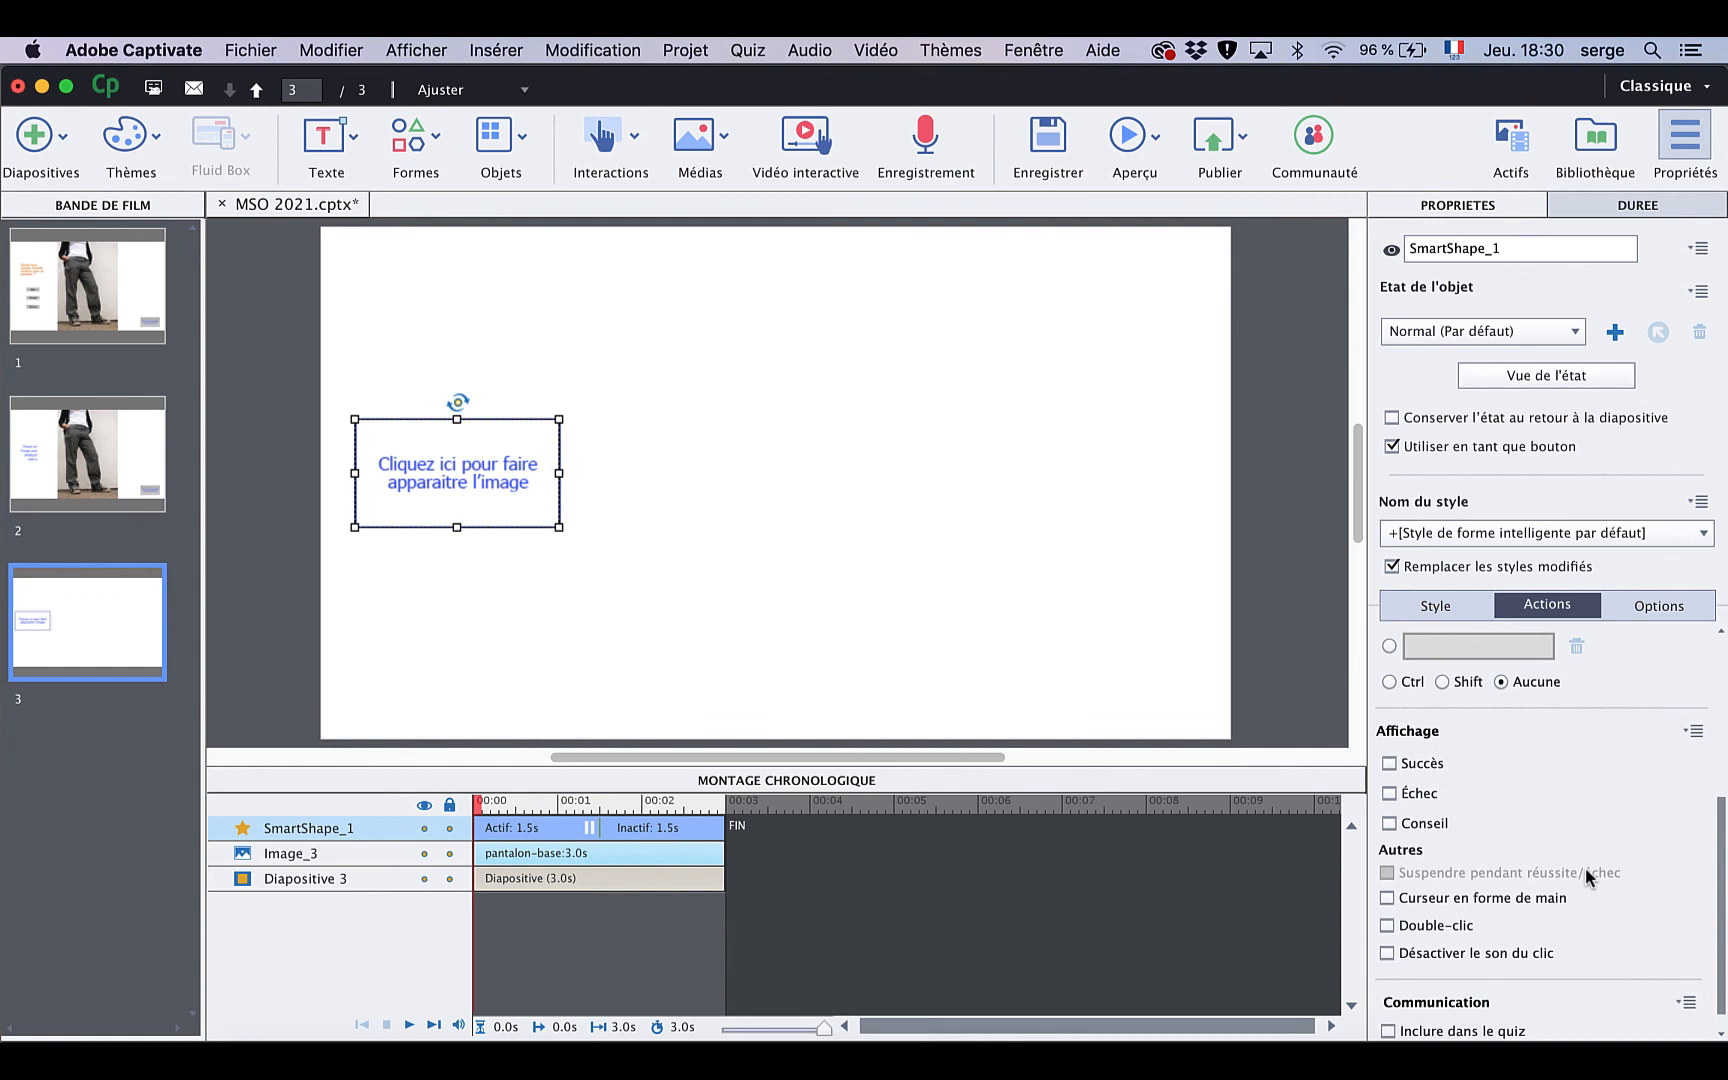
left_click(1445, 903)
left_click(1450, 952)
Preview the project as HTML5 in the browser, advance to slide 3, and test the button that reveals the hidden image
left_click(1113, 127)
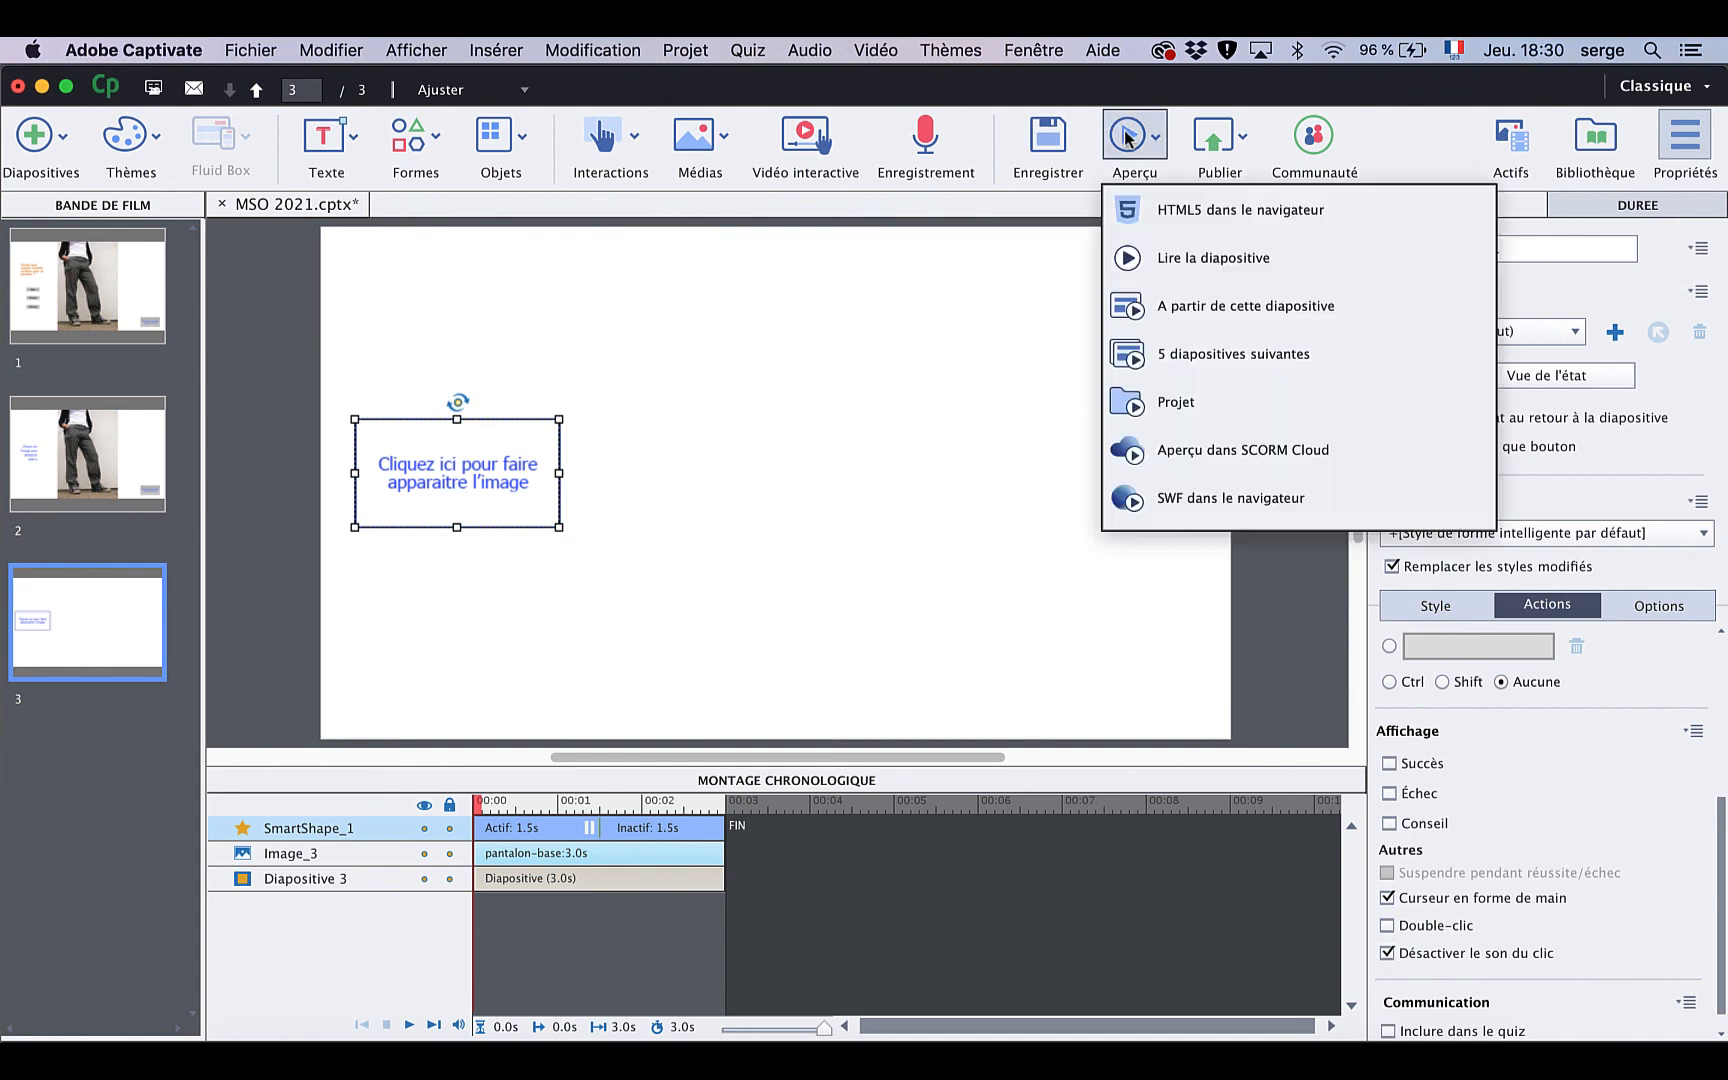
left_click(1166, 210)
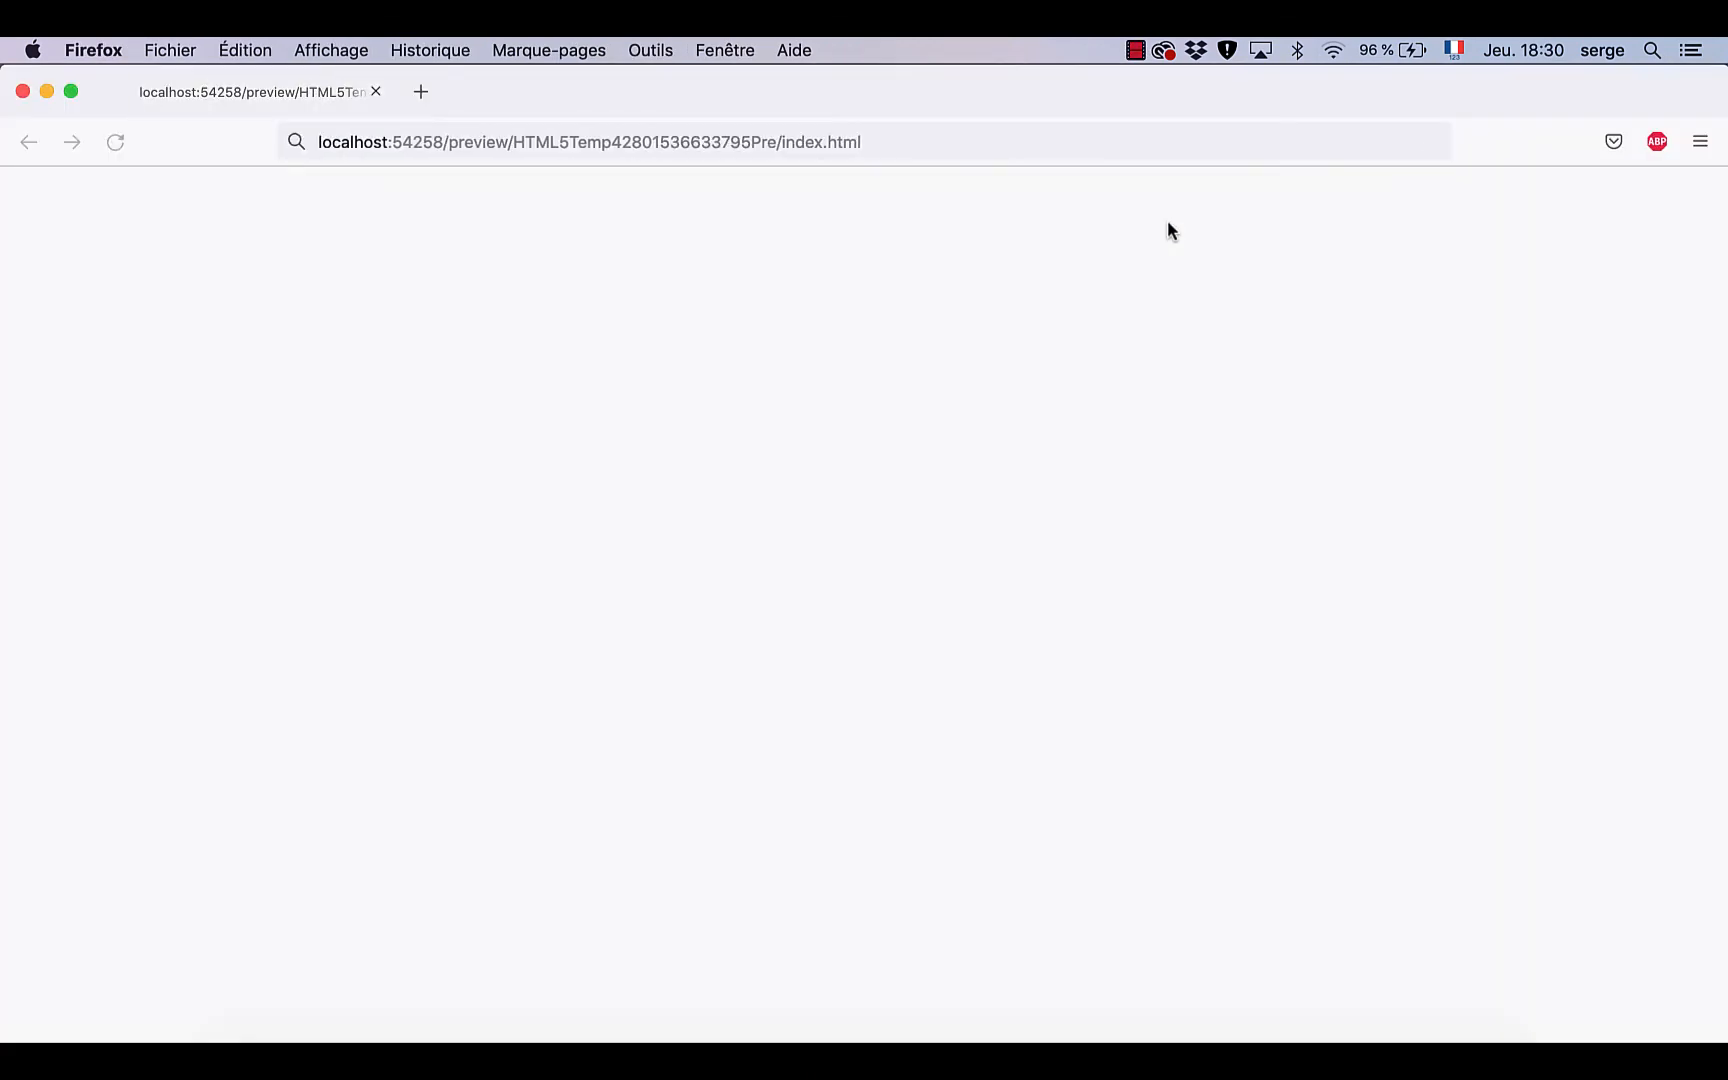
left_click(878, 618)
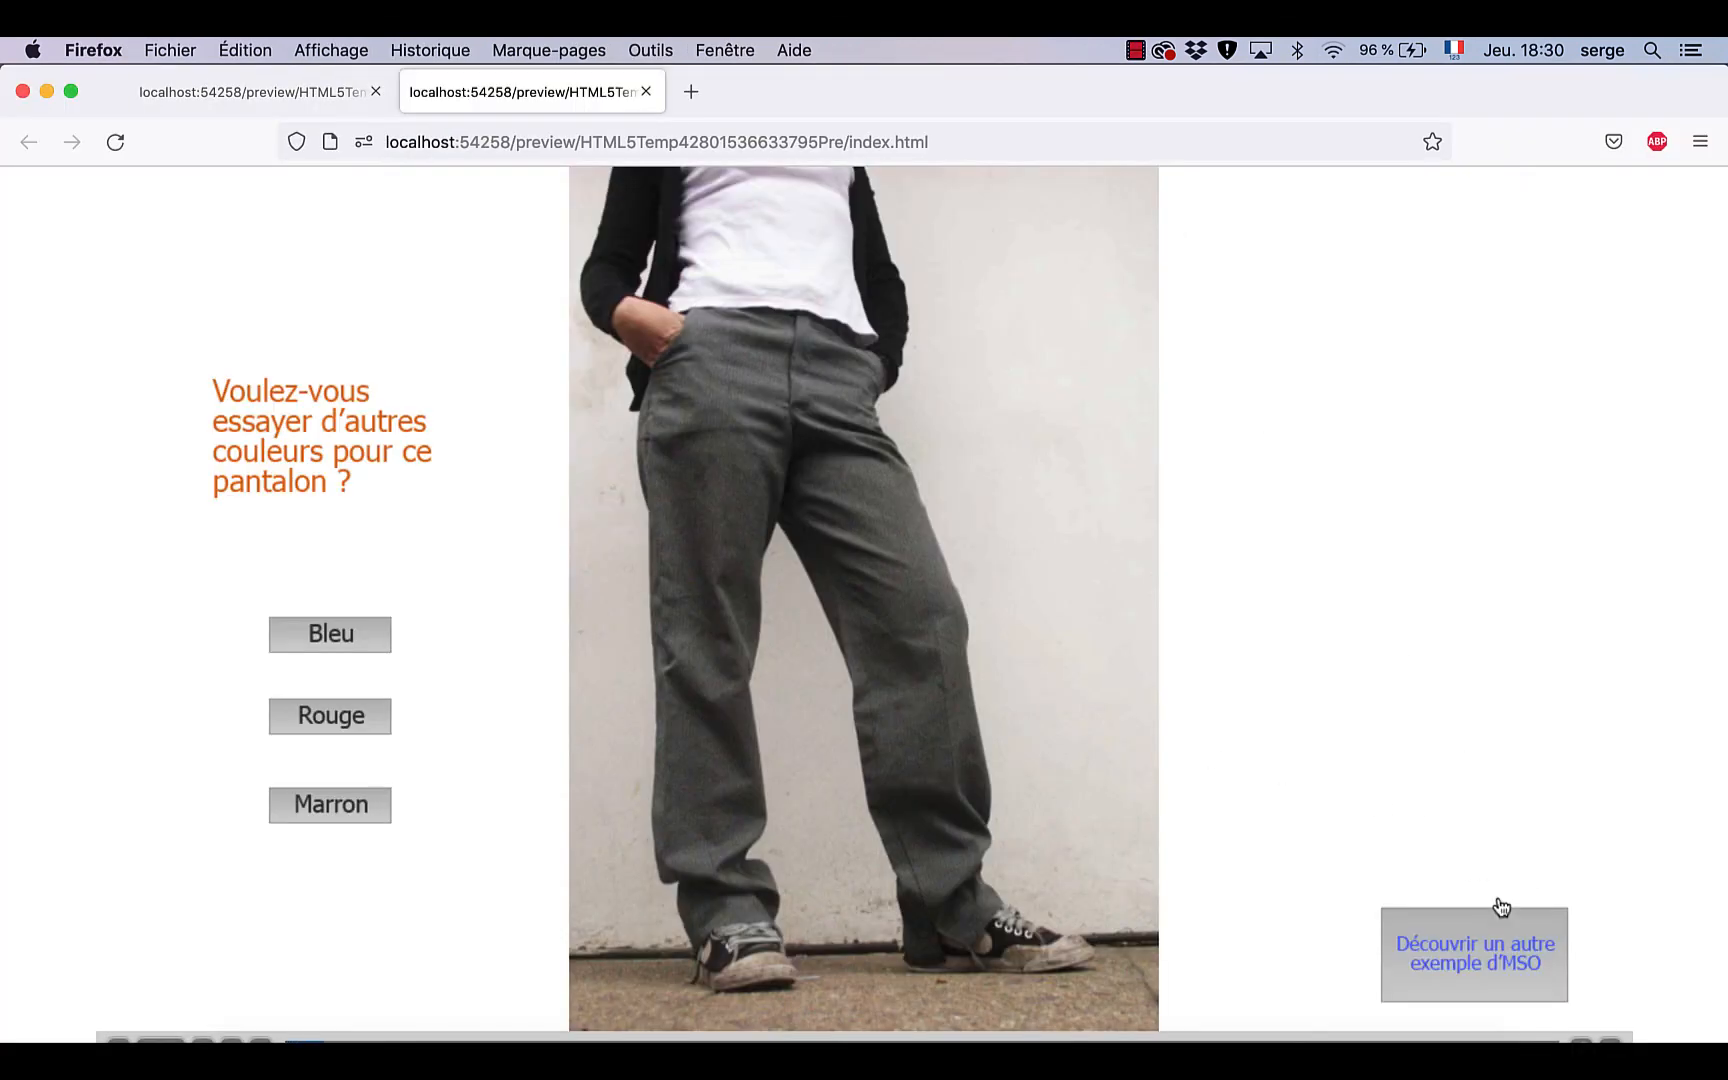
left_click(1530, 958)
left_click(1539, 964)
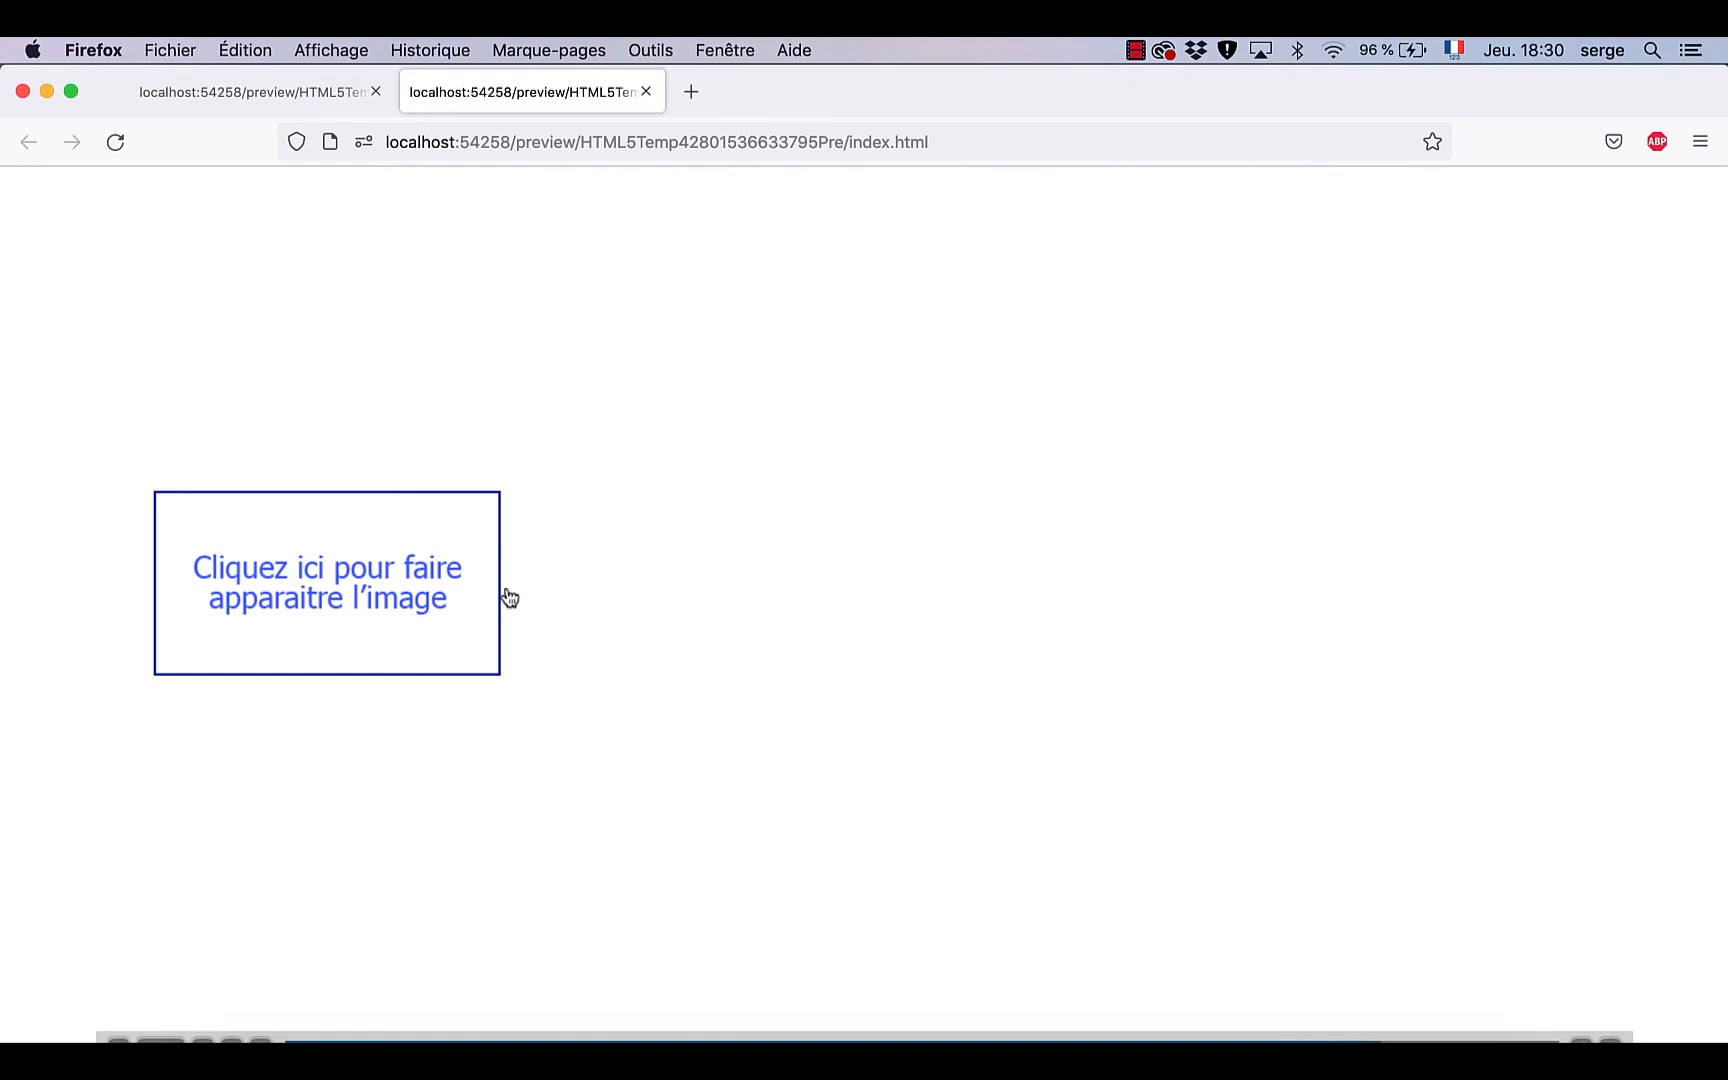
left_click(369, 597)
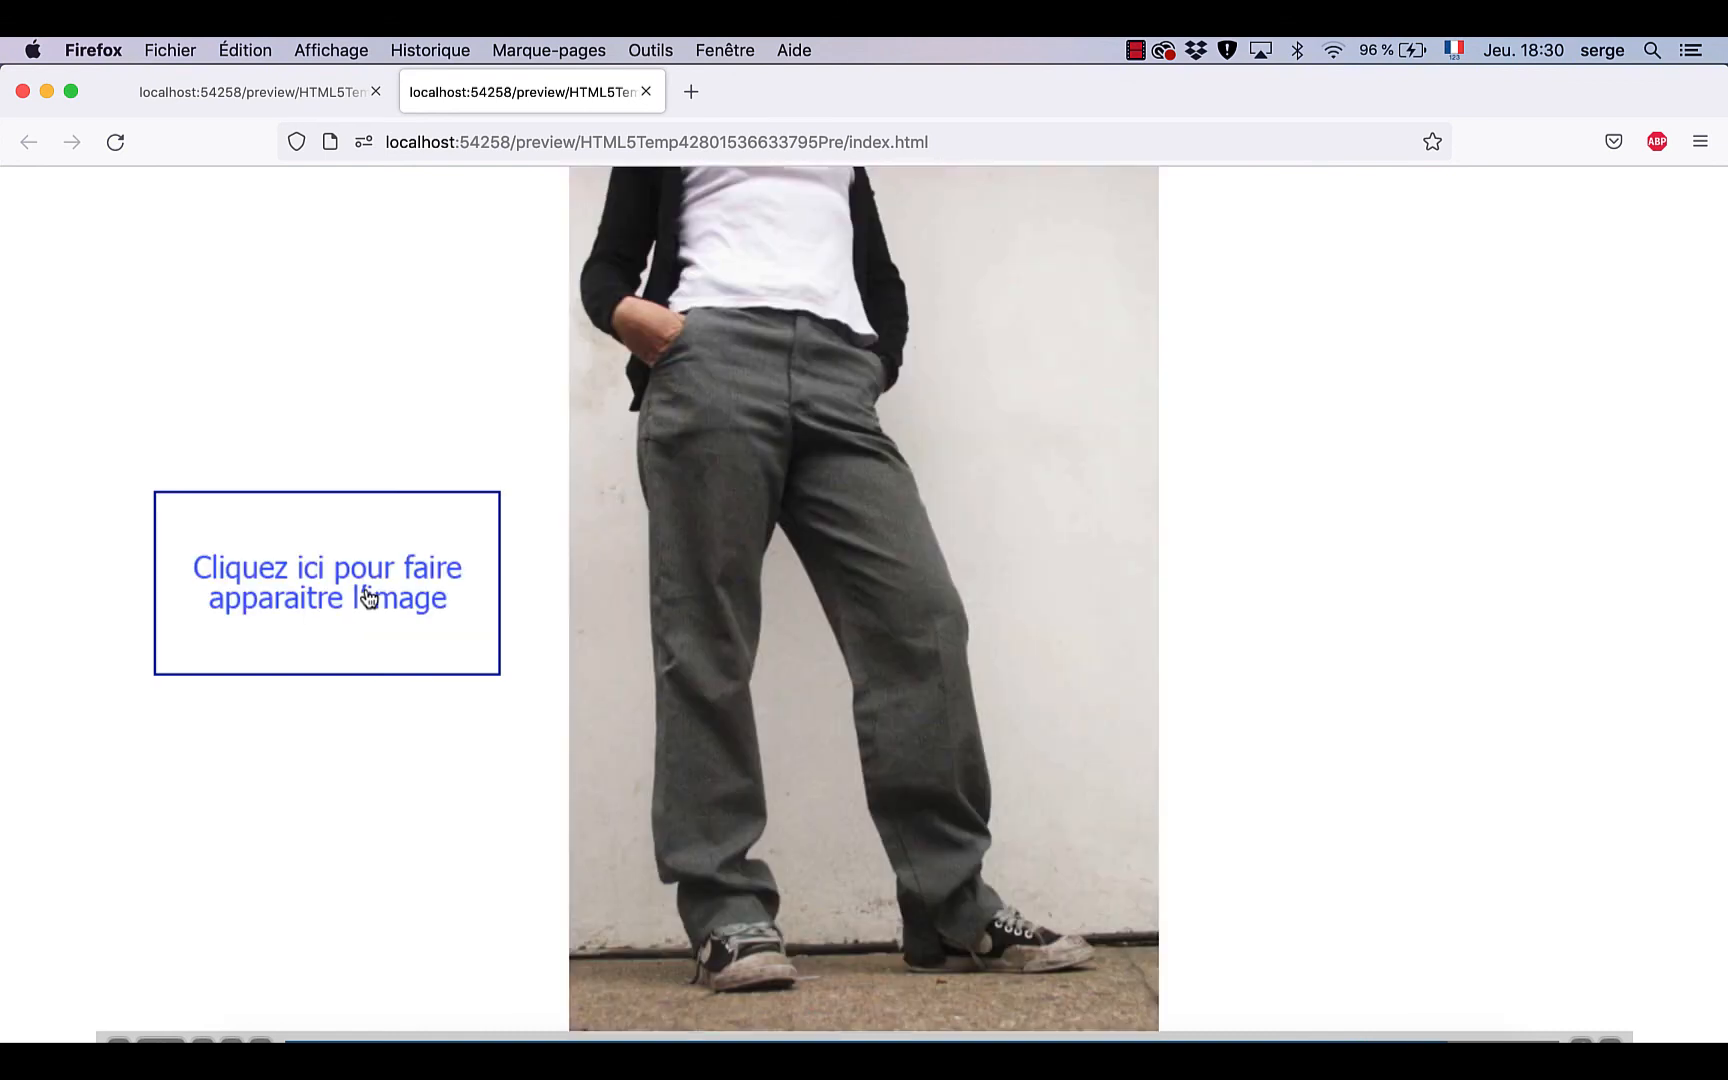